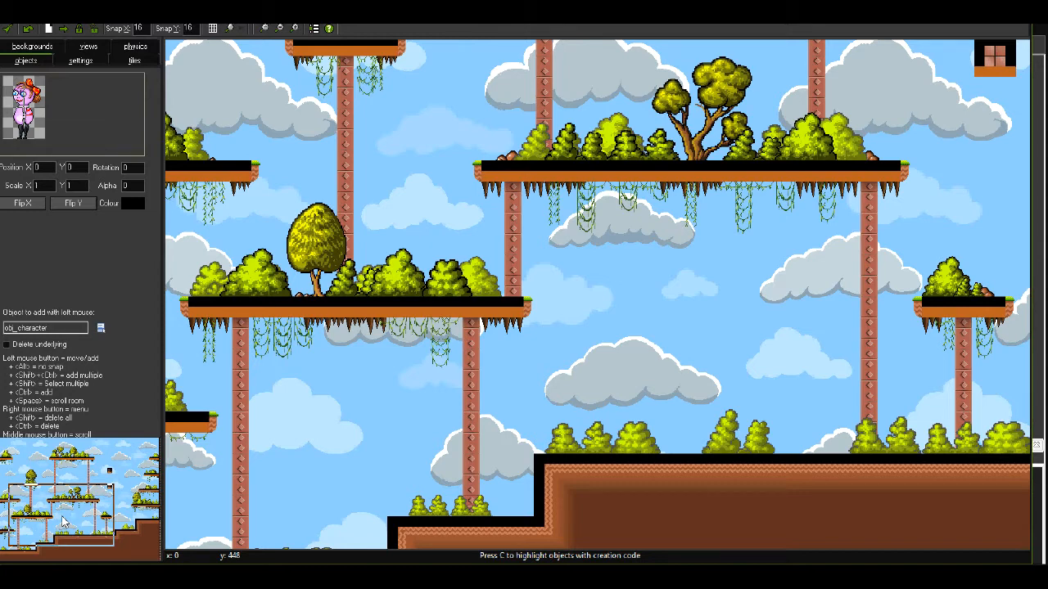
Place an obj_ceiling object at the room's upper-left corner and stretch it along the whole upper edge to the opposite wall.
drag(64, 521, 63, 473)
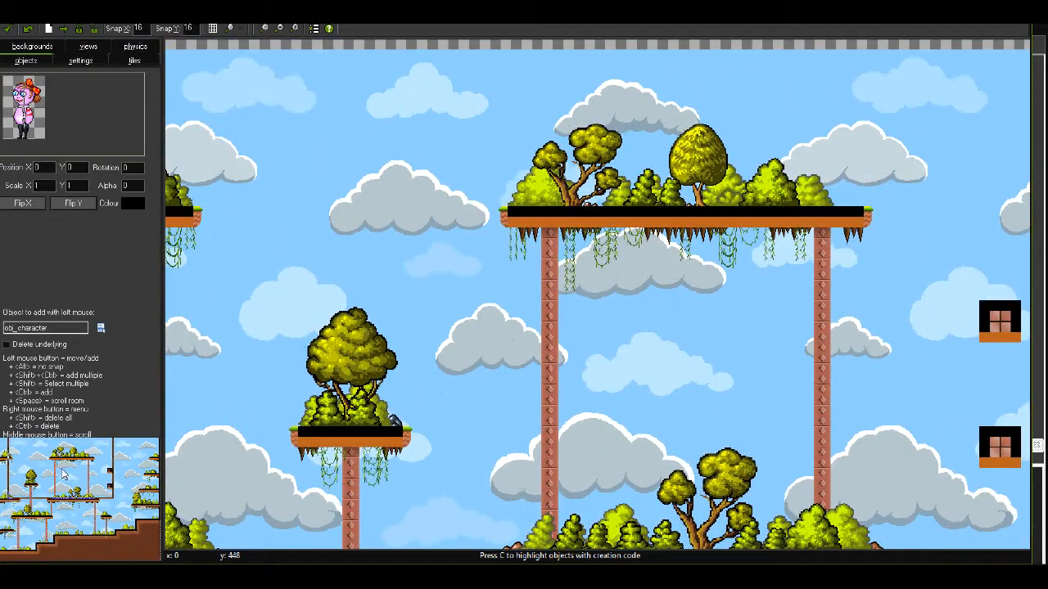
drag(63, 473, 57, 480)
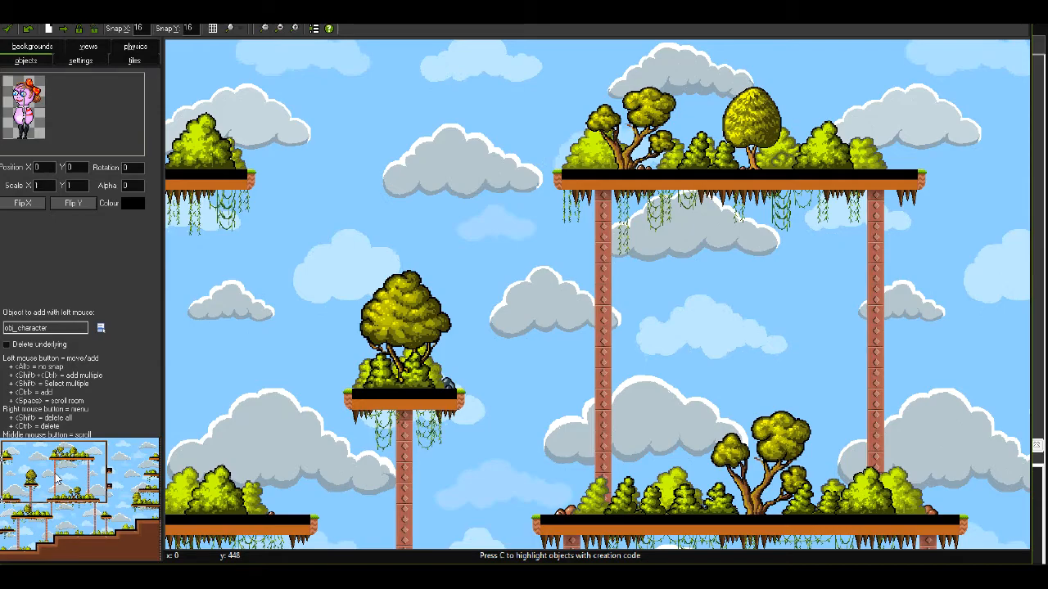
mouse_move(45, 491)
mouse_down()
mouse_move(27, 478)
mouse_move(36, 493)
mouse_move(137, 516)
mouse_move(96, 522)
mouse_move(140, 479)
mouse_move(98, 471)
mouse_move(45, 533)
mouse_move(39, 459)
mouse_move(45, 471)
mouse_up()
click(101, 329)
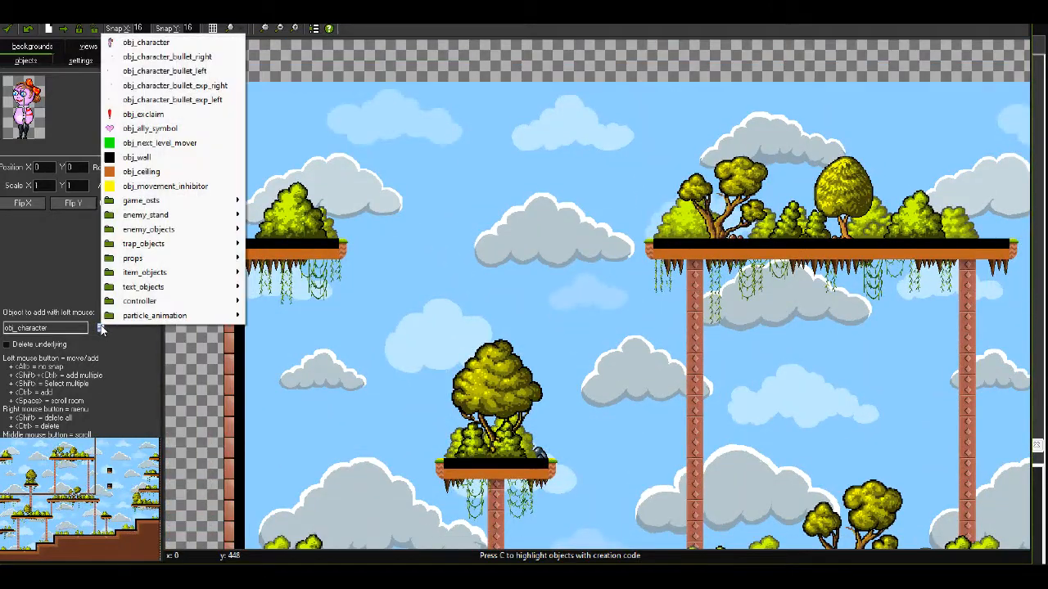
click(140, 171)
click(240, 87)
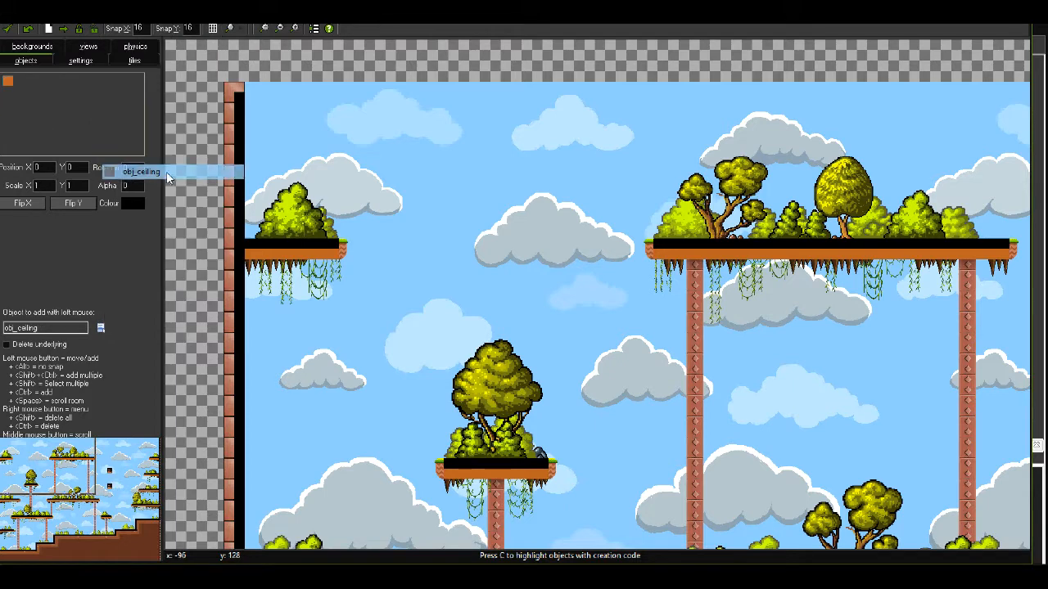
drag(242, 90, 989, 96)
middle_drag(989, 96, 350, 273)
drag(298, 277, 426, 278)
drag(637, 278, 861, 274)
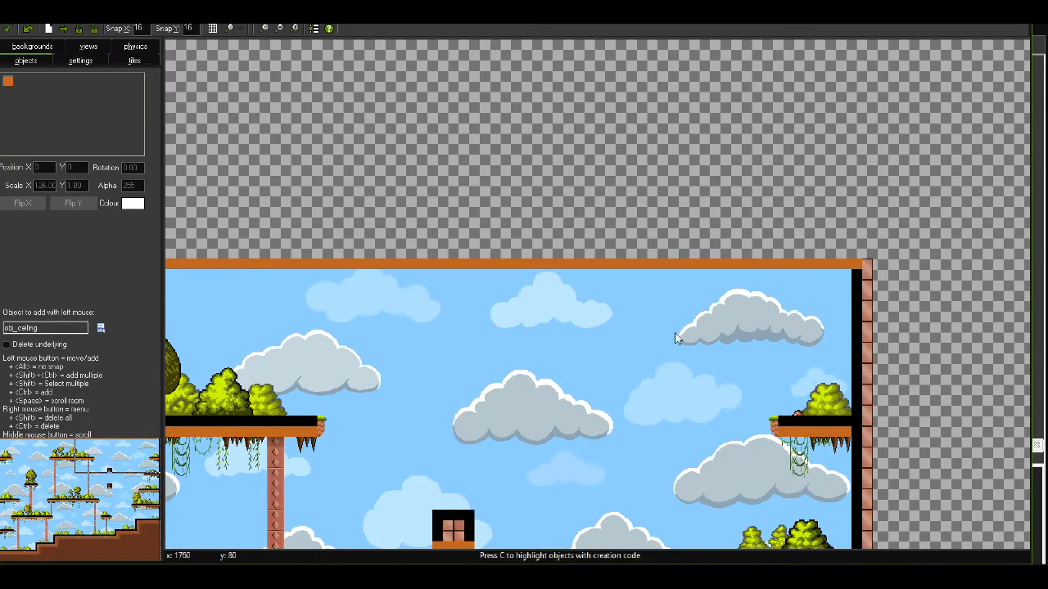
drag(112, 470, 55, 537)
double_click(663, 27)
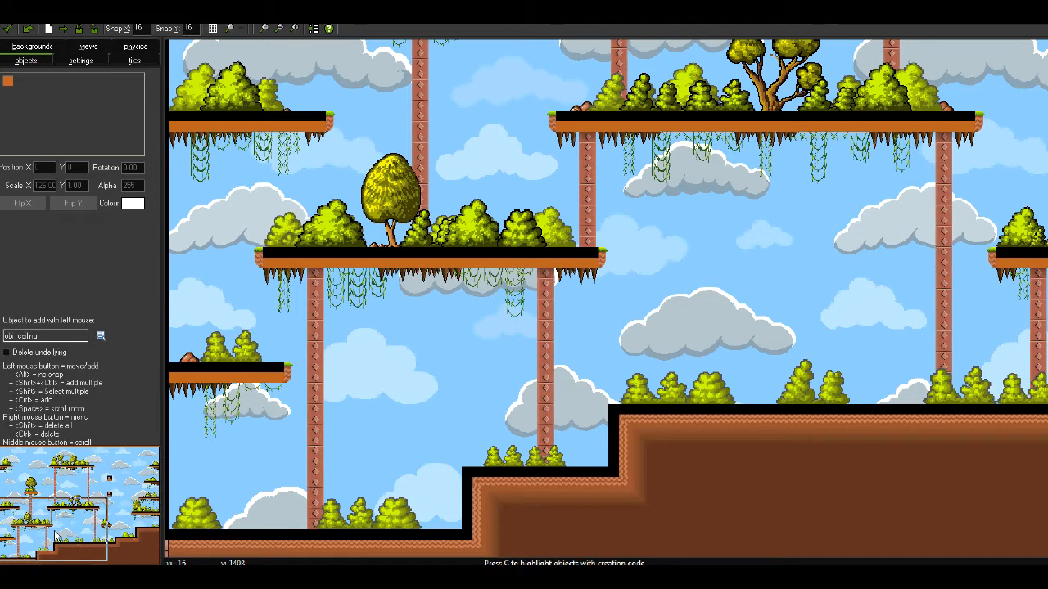
drag(56, 536, 50, 538)
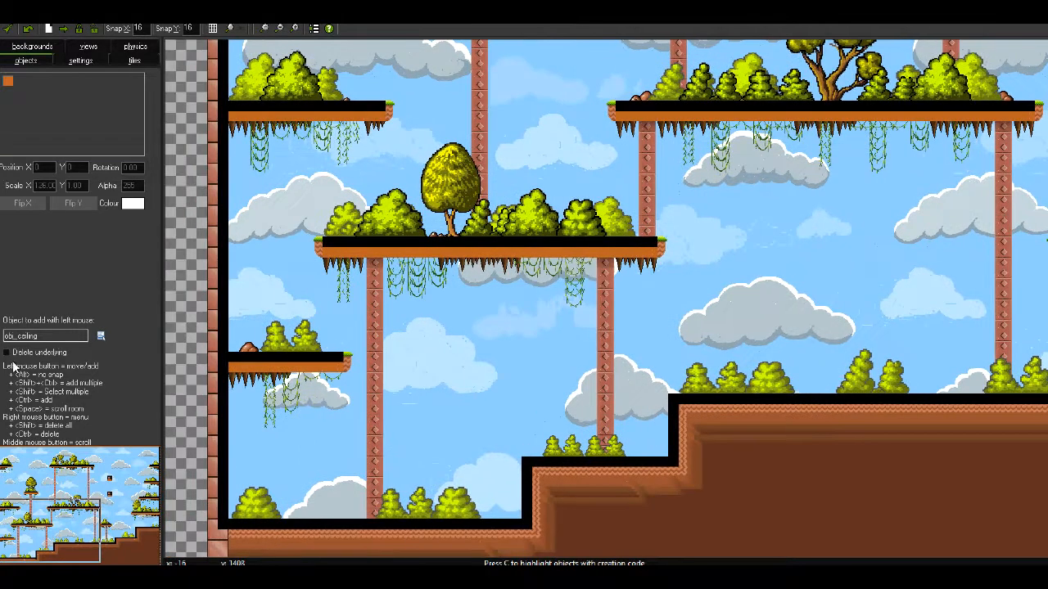
click(100, 334)
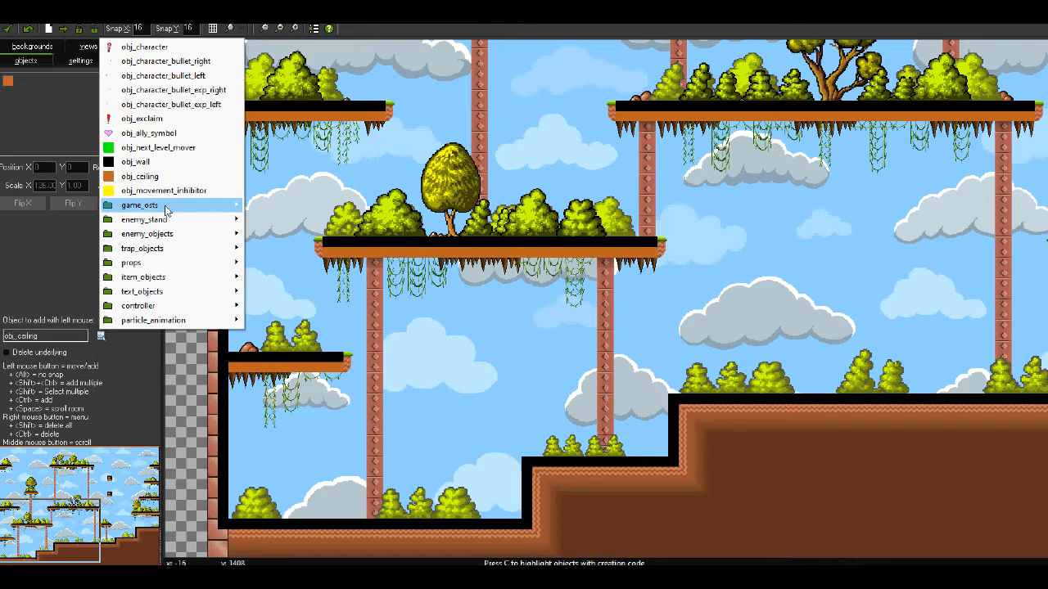
mouse_move(165, 210)
mouse_move(182, 250)
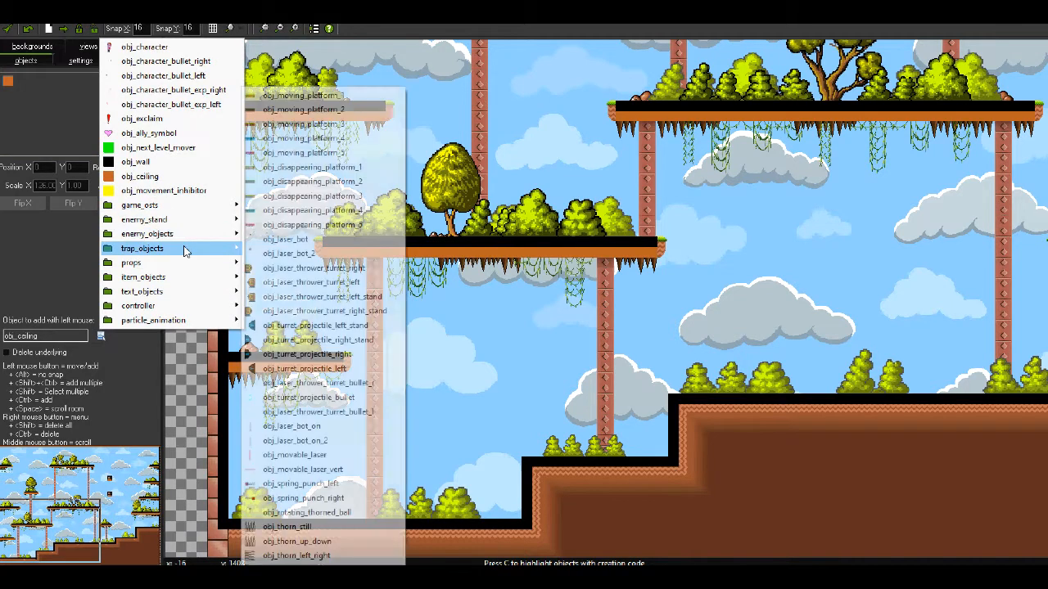
mouse_move(204, 264)
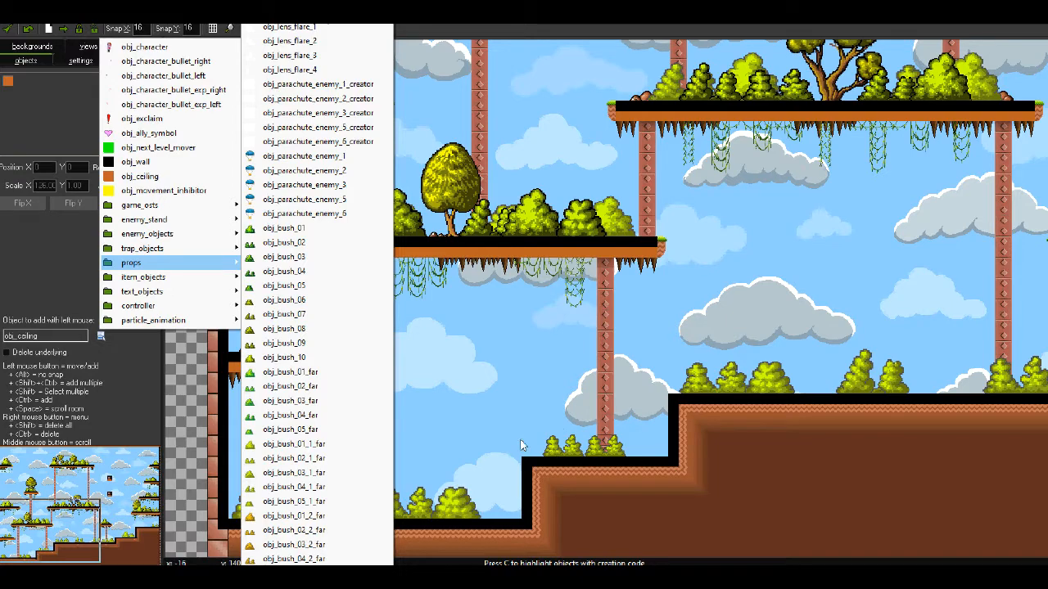
key(Escape)
key(Escape)
drag(80, 523, 125, 471)
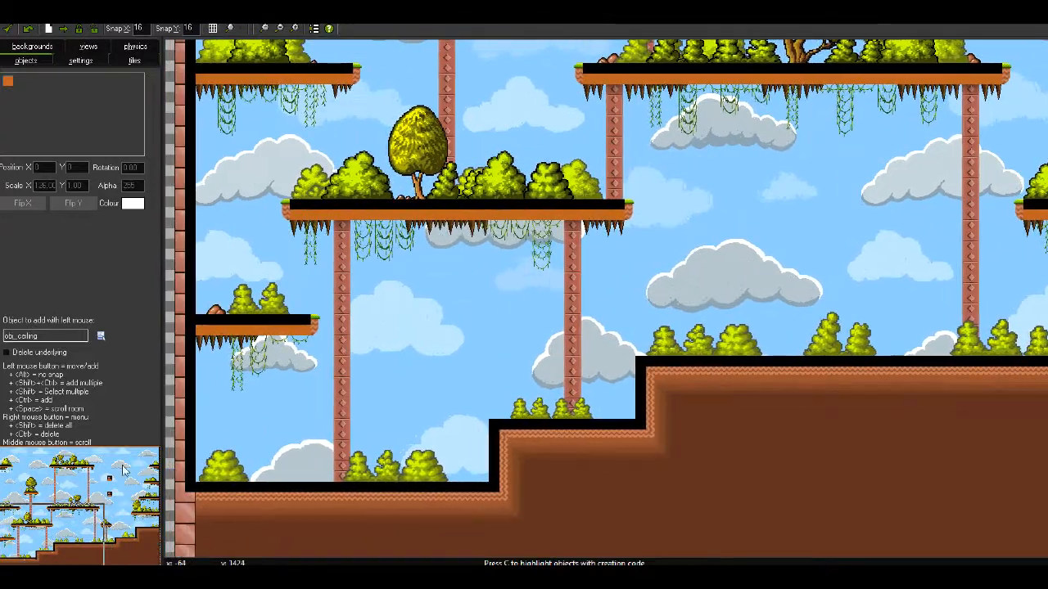
click(101, 336)
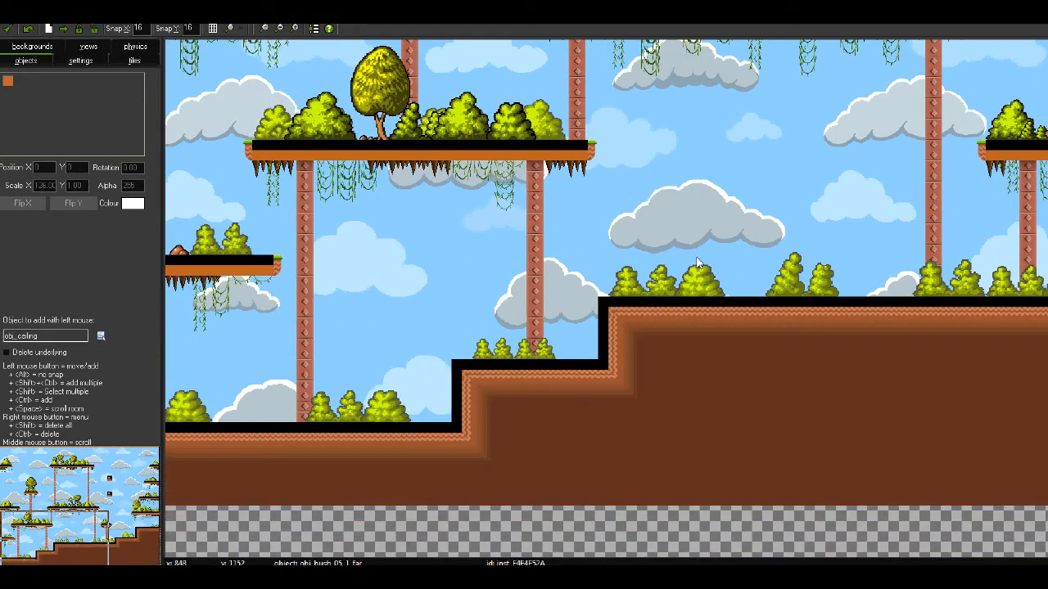
Place a continuous row of obj_thorn_still spikes along the lowest floor, from the left wall to the first step.
drag(71, 543, 52, 541)
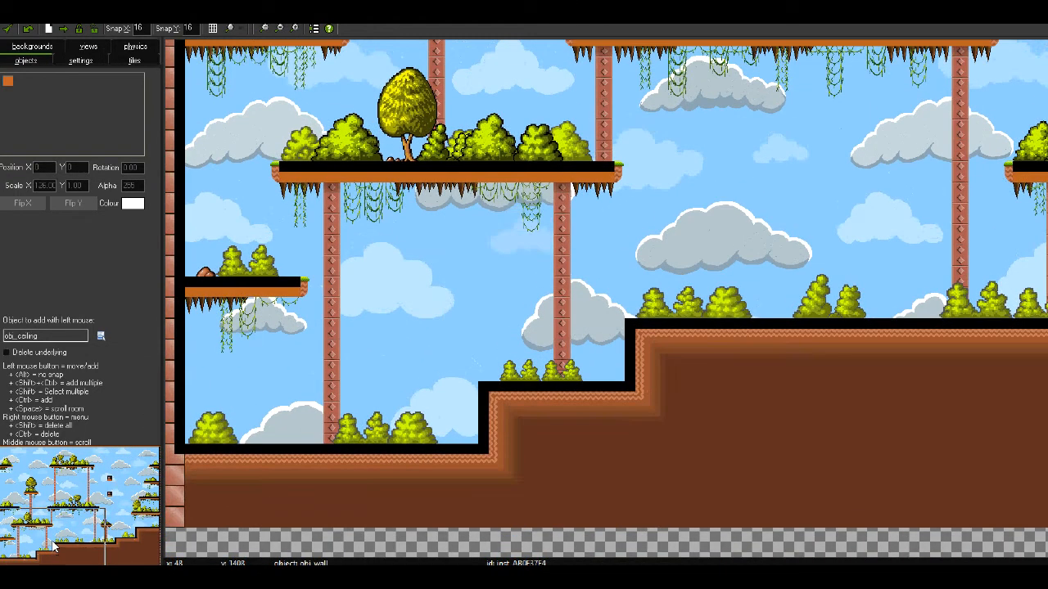
click(101, 336)
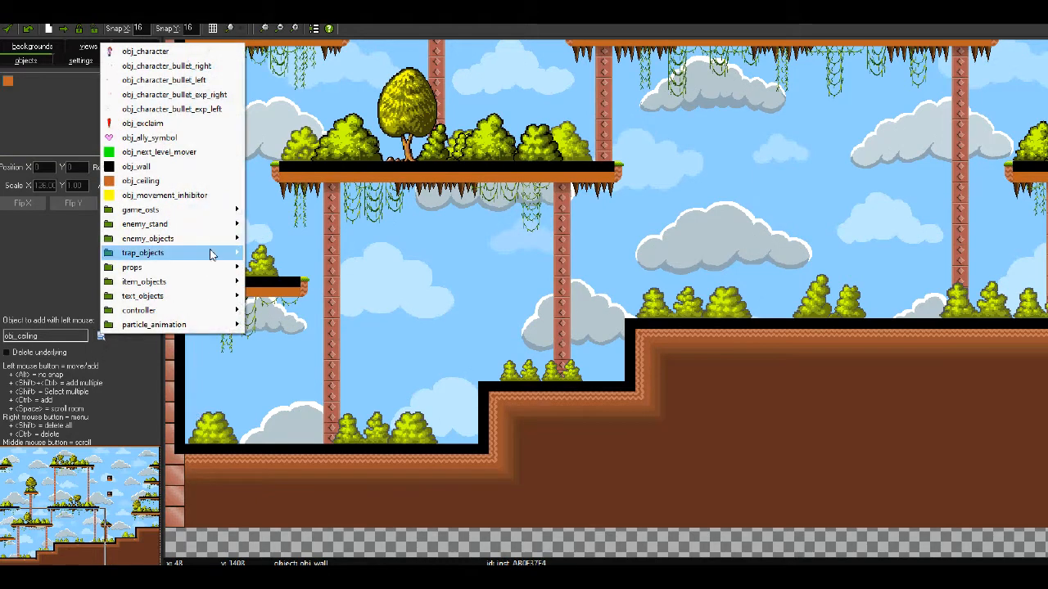
mouse_move(214, 252)
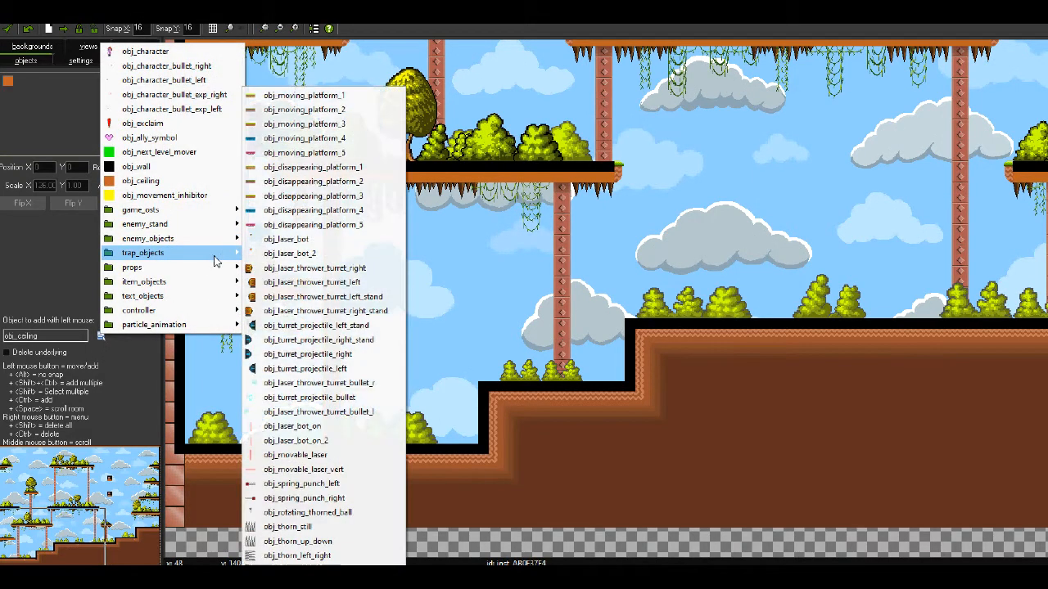
click(324, 527)
click(195, 414)
drag(211, 439, 221, 438)
drag(254, 388, 257, 434)
drag(277, 365, 278, 434)
drag(315, 334, 310, 434)
drag(311, 384, 349, 443)
drag(326, 366, 370, 435)
drag(373, 304, 381, 447)
drag(413, 339, 418, 446)
click(425, 361)
drag(425, 361, 433, 449)
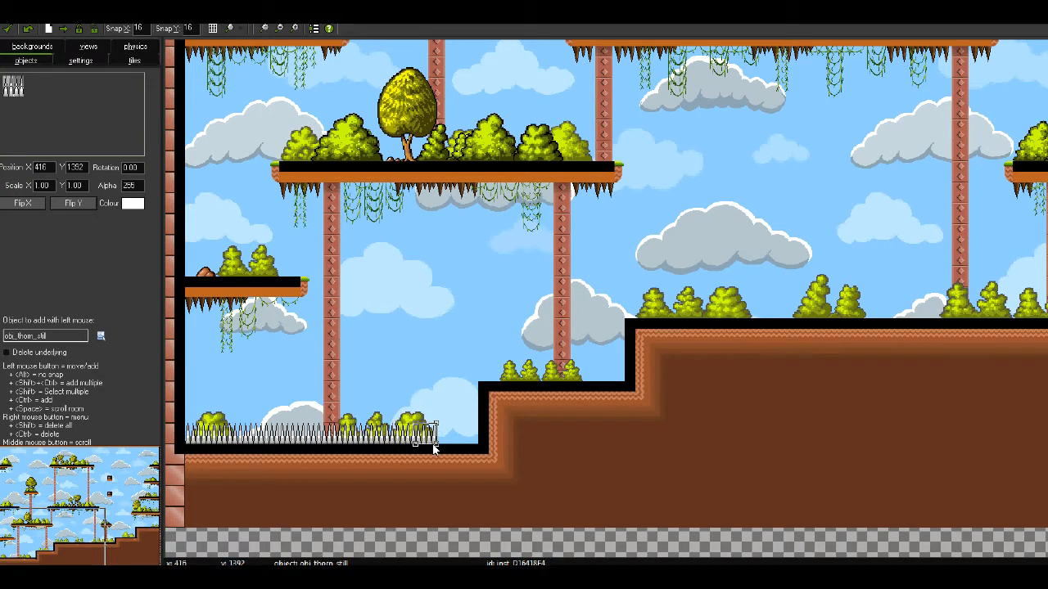
click(442, 396)
drag(442, 397, 464, 439)
click(441, 354)
drag(441, 354, 477, 442)
Fill the first raised ledge above the lowest floor with a row of obj_thorn_still spikes.
click(442, 303)
drag(442, 303, 497, 372)
click(508, 336)
drag(508, 336, 509, 374)
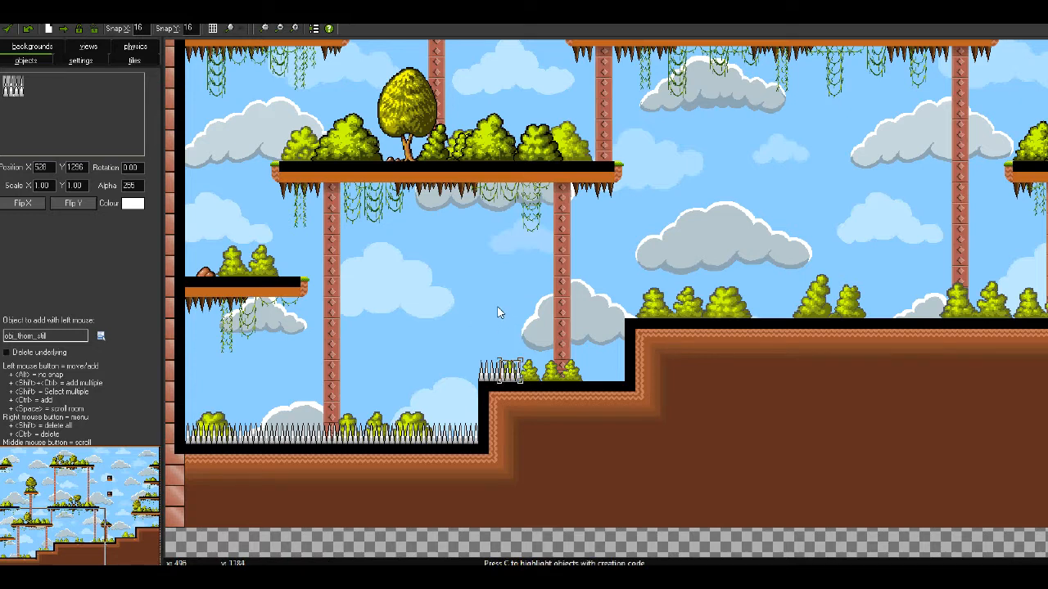
drag(505, 310, 561, 378)
click(558, 339)
drag(558, 340, 573, 374)
drag(586, 337, 598, 374)
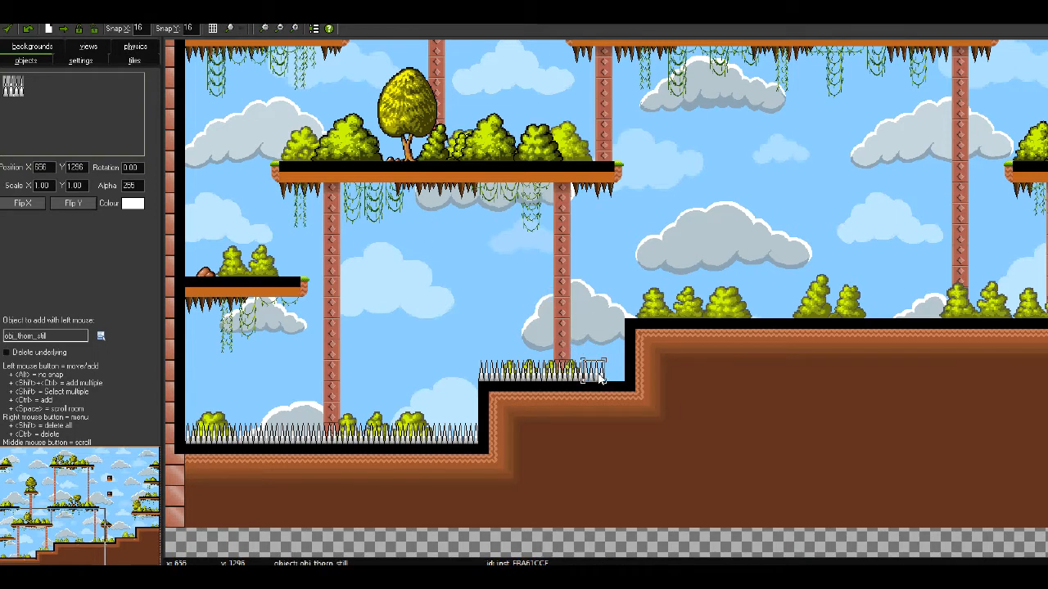
drag(486, 279, 622, 378)
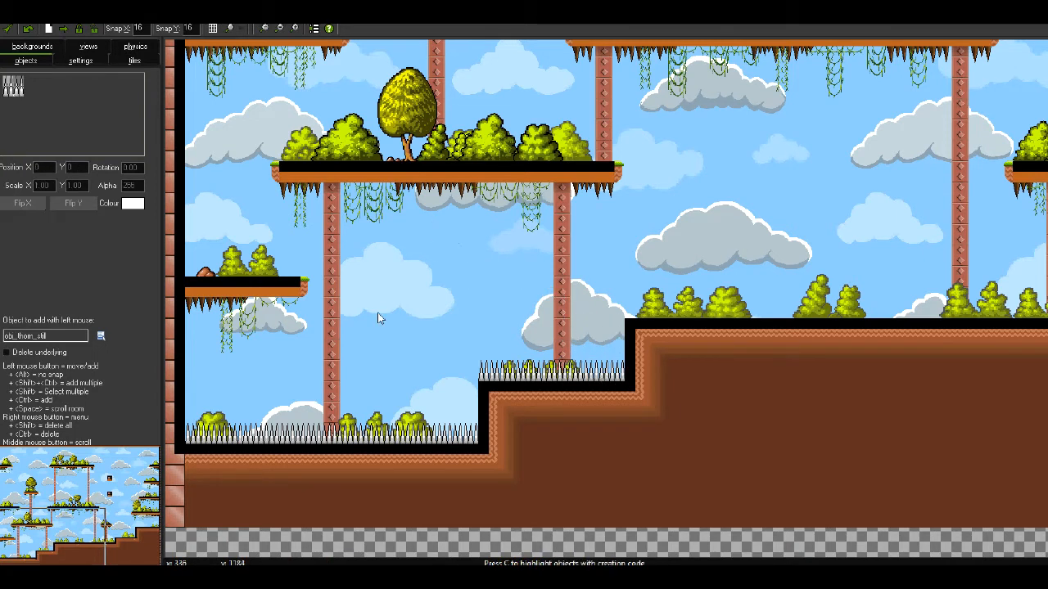
Line the long middle floor with obj_thorn_still spikes, from its left edge to the next rise in the ground.
drag(51, 536, 85, 533)
drag(455, 197, 454, 228)
drag(389, 331, 379, 339)
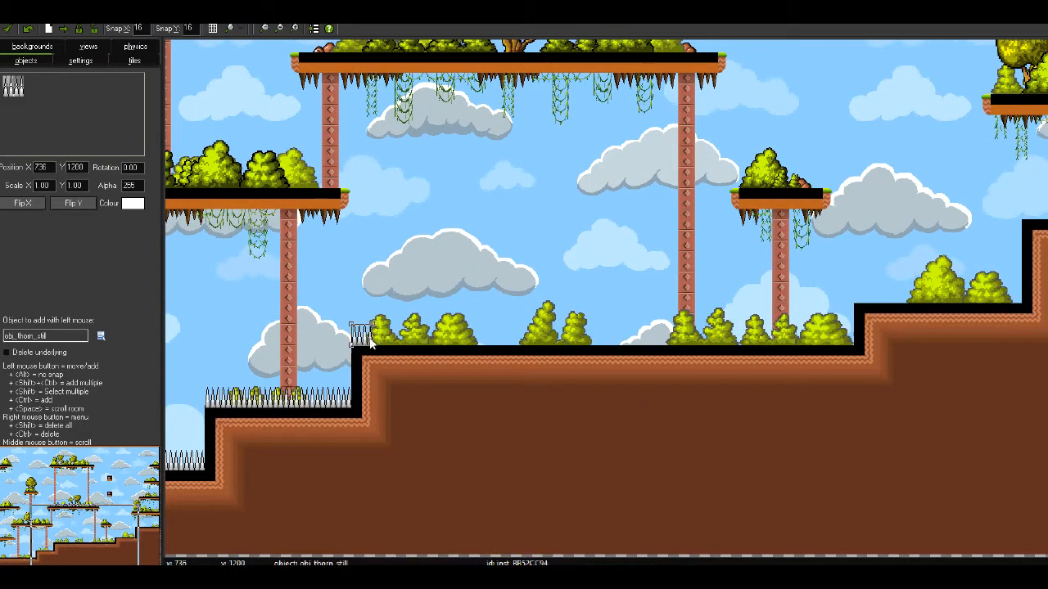
drag(391, 247, 409, 334)
drag(402, 264, 433, 344)
drag(457, 302, 457, 345)
drag(446, 260, 465, 334)
drag(441, 216, 485, 332)
drag(473, 247, 525, 348)
drag(514, 254, 533, 344)
drag(496, 200, 550, 336)
drag(558, 230, 585, 342)
drag(578, 237, 603, 345)
drag(640, 250, 620, 335)
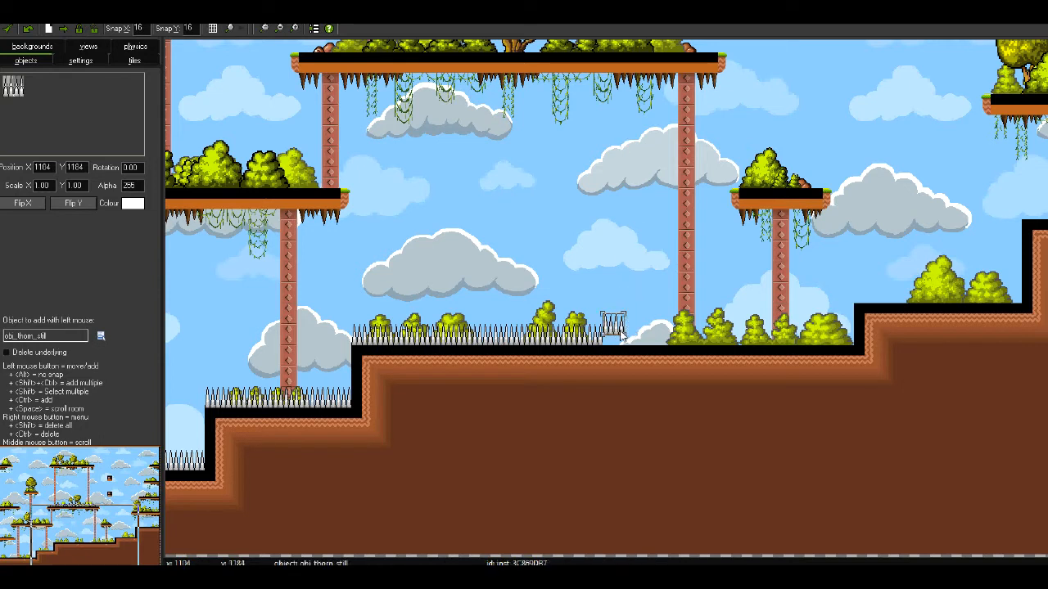
drag(668, 310, 641, 337)
drag(648, 256, 688, 345)
drag(640, 226, 696, 336)
drag(681, 245, 733, 344)
drag(705, 279, 760, 341)
drag(729, 302, 790, 345)
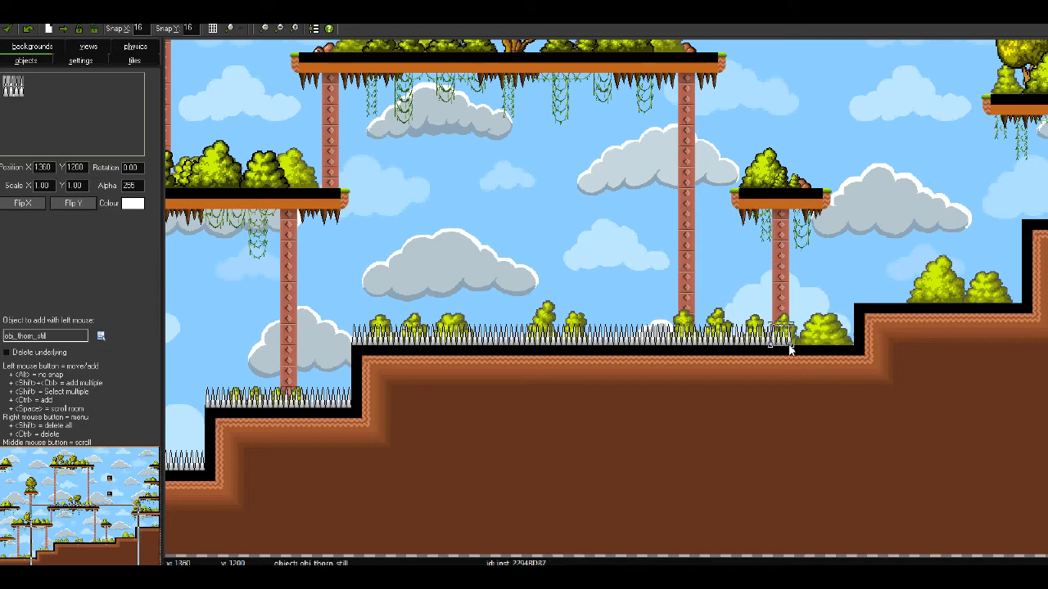
drag(29, 549, 113, 533)
drag(619, 457, 578, 369)
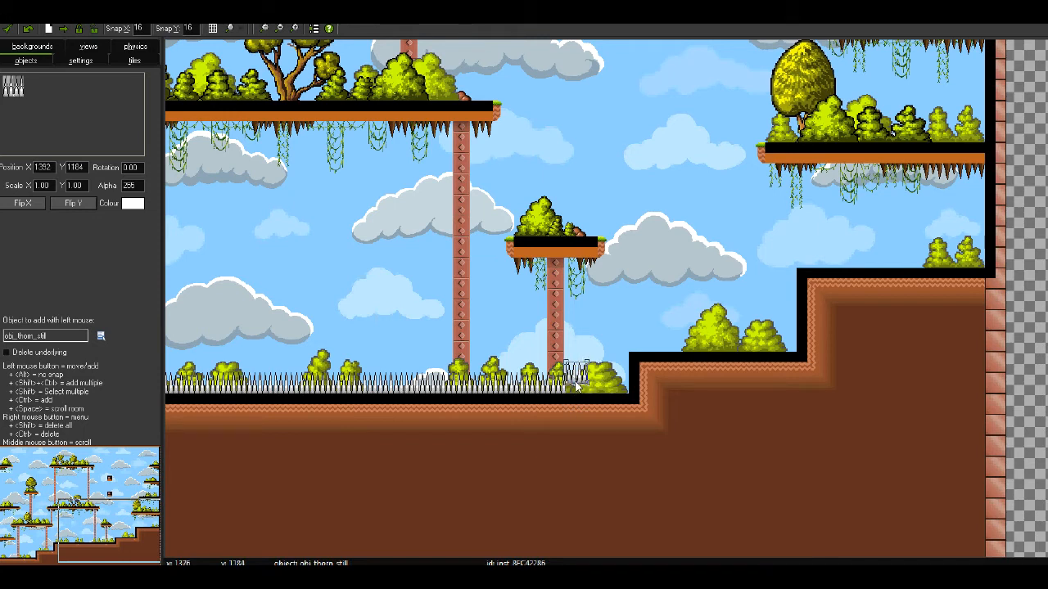
drag(582, 366, 604, 388)
drag(618, 435, 621, 391)
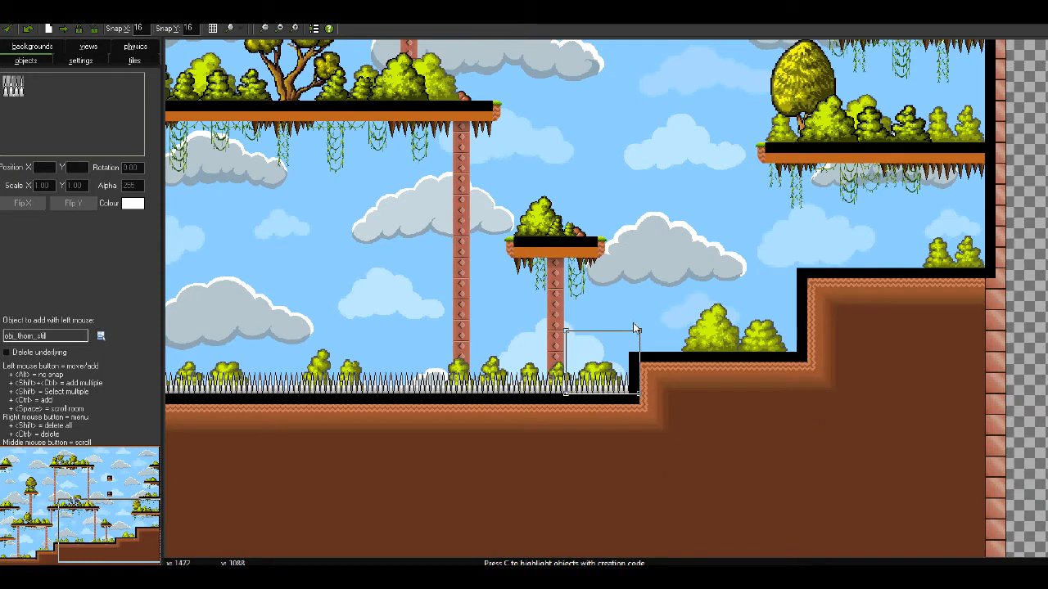
click(721, 420)
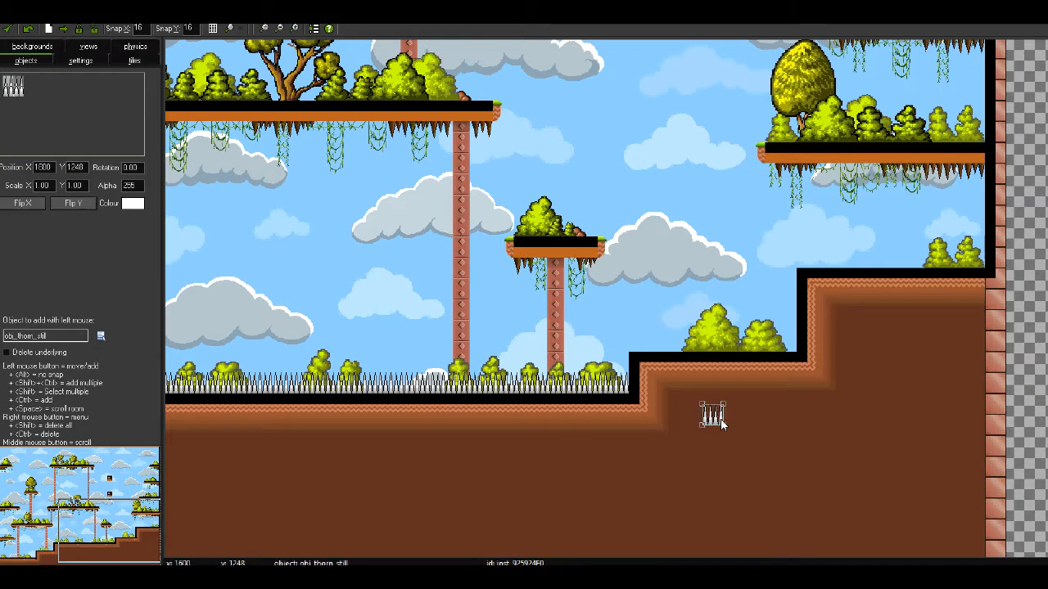
ctrl+shift+drag(727, 414, 806, 415)
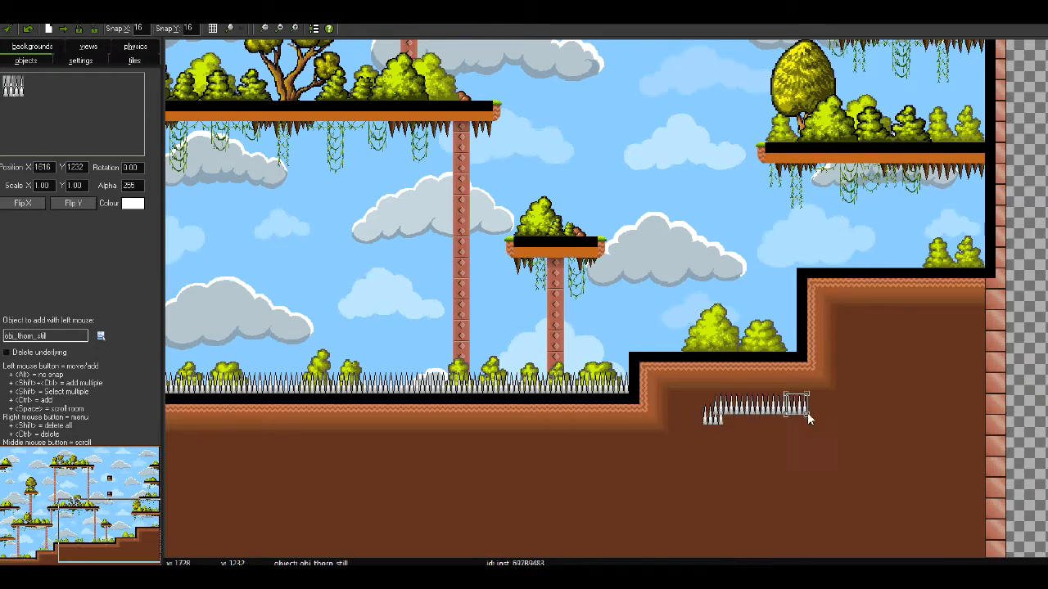
shift+right_click(709, 418)
shift+right_click(739, 406)
shift+right_click(780, 409)
mouse_move(753, 406)
shift+right_down()
mouse_move(722, 402)
mouse_move(794, 411)
shift+right_up()
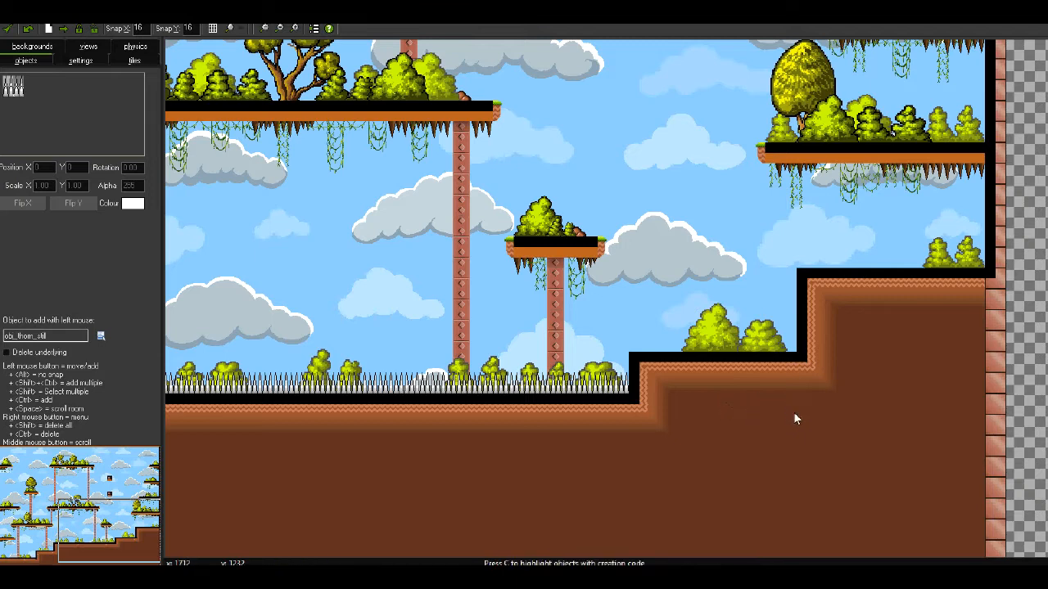
Fill the short ledge just above the long middle floor with a row of obj_thorn_still spikes.
click(650, 343)
drag(707, 408, 673, 332)
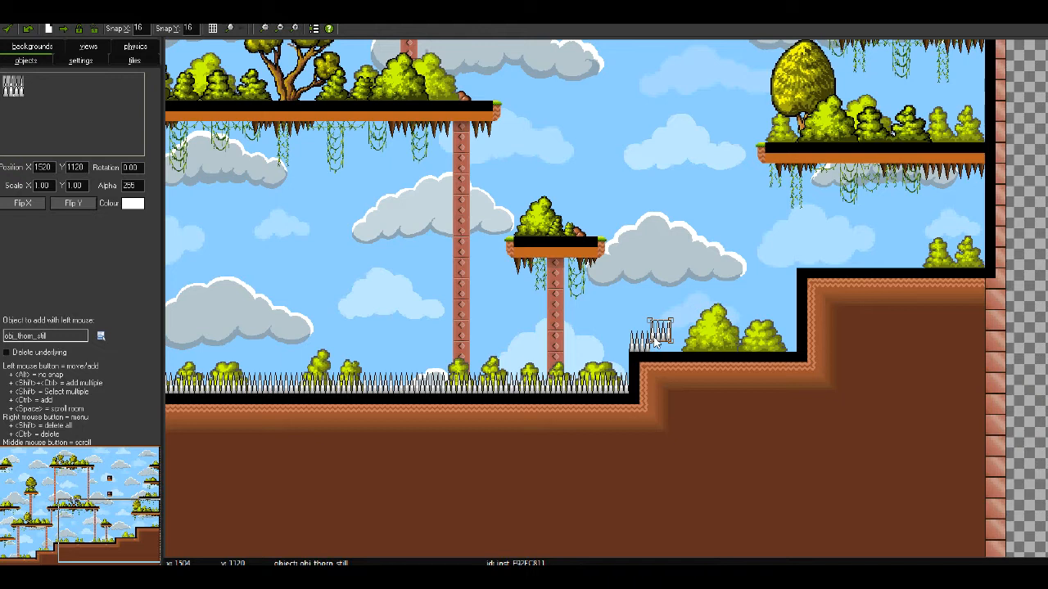
click(684, 348)
click(713, 348)
drag(728, 398, 777, 348)
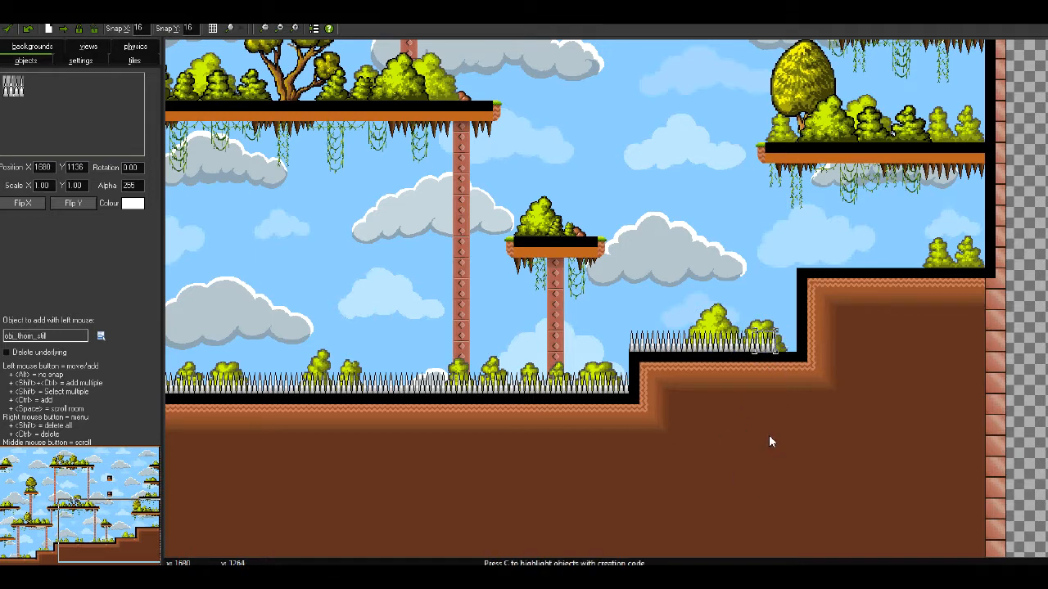
click(789, 348)
drag(105, 516, 157, 524)
drag(483, 343, 452, 313)
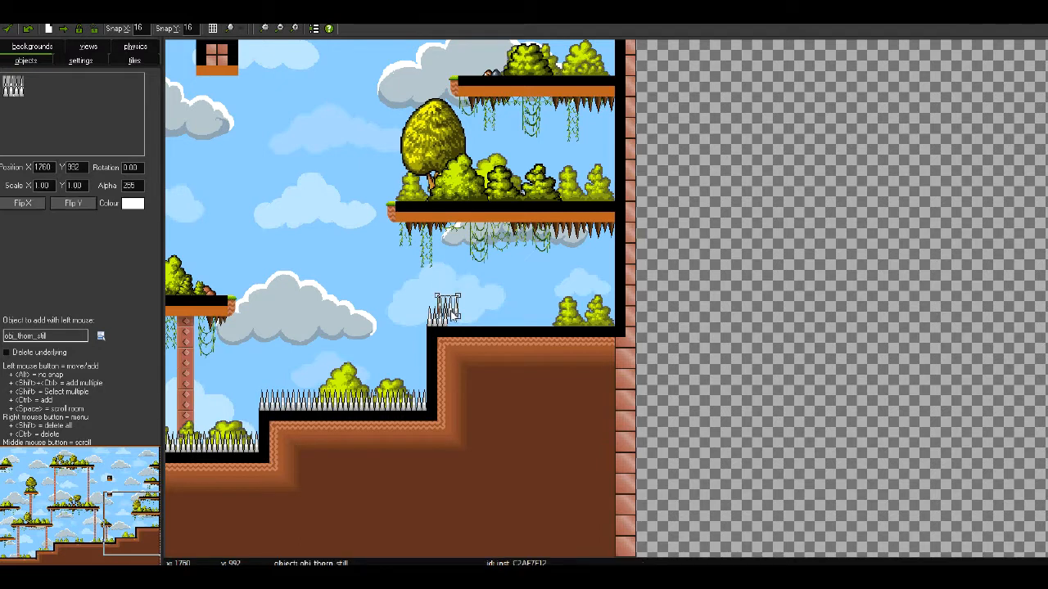
ctrl+right_click(452, 313)
ctrl+right_click(438, 322)
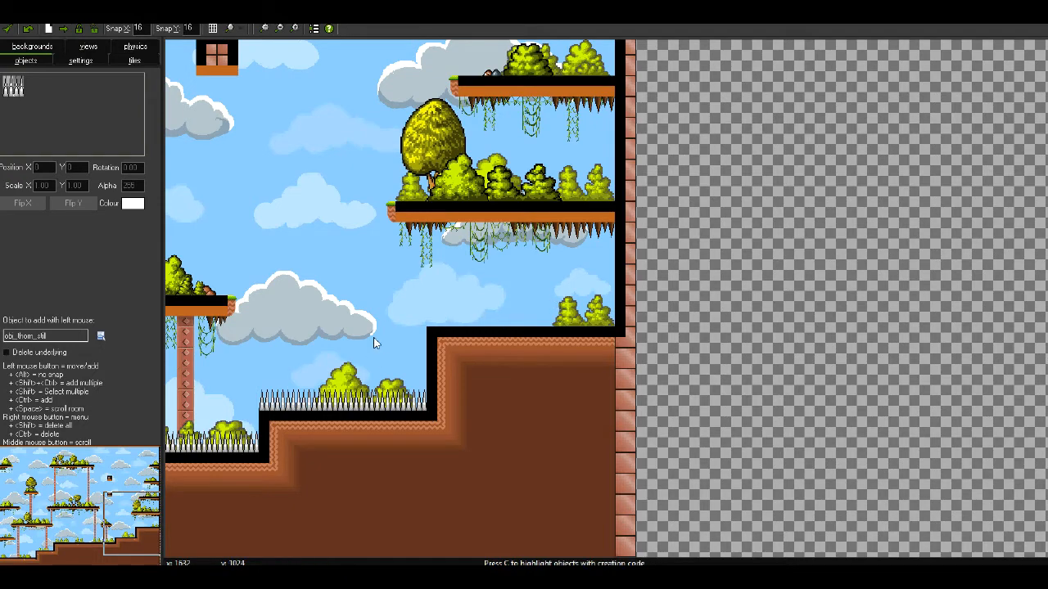
Open the room's tile settings and look over the stepped ground near the right wall.
drag(90, 517, 146, 522)
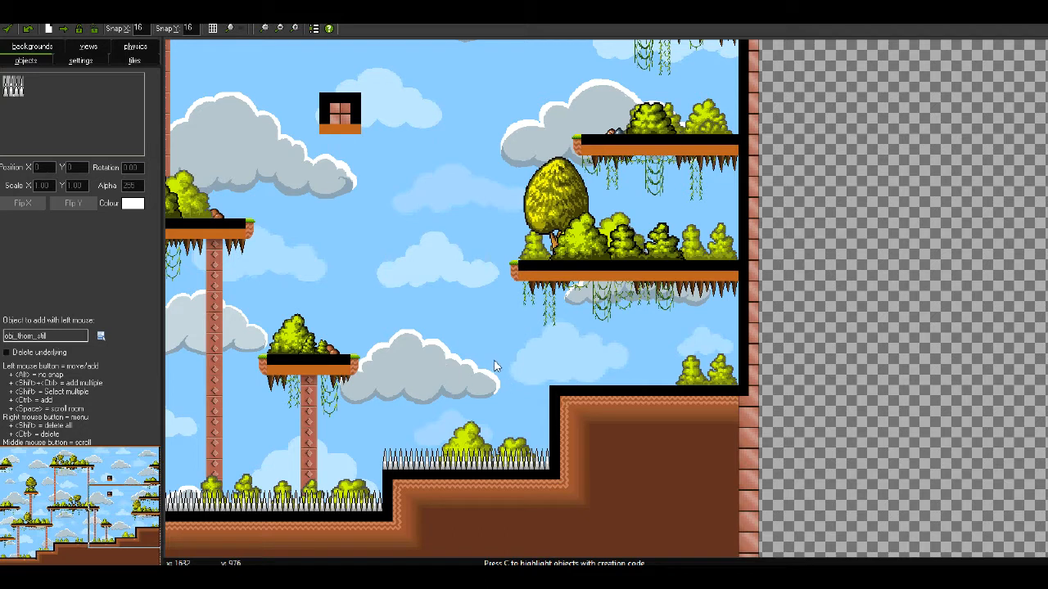
click(134, 61)
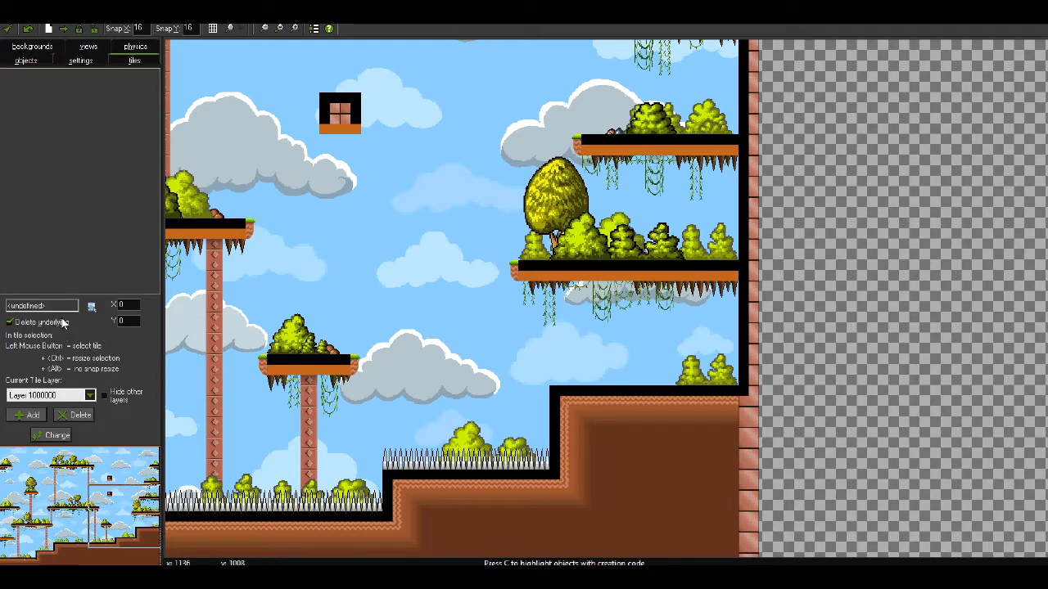
drag(62, 499, 130, 533)
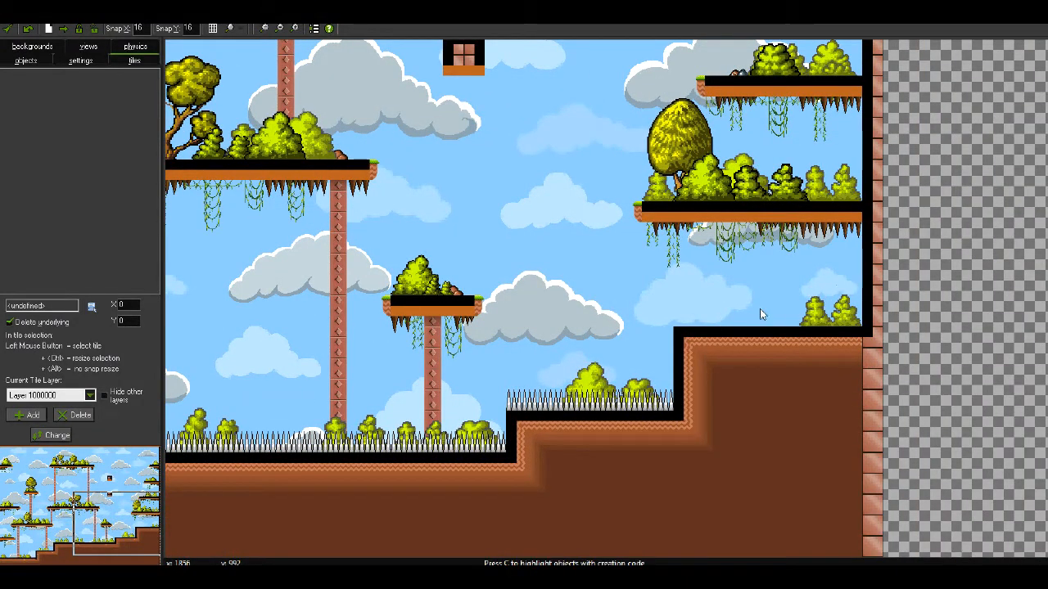
mouse_move(129, 532)
mouse_down()
mouse_move(154, 532)
mouse_move(140, 552)
mouse_move(130, 531)
mouse_up()
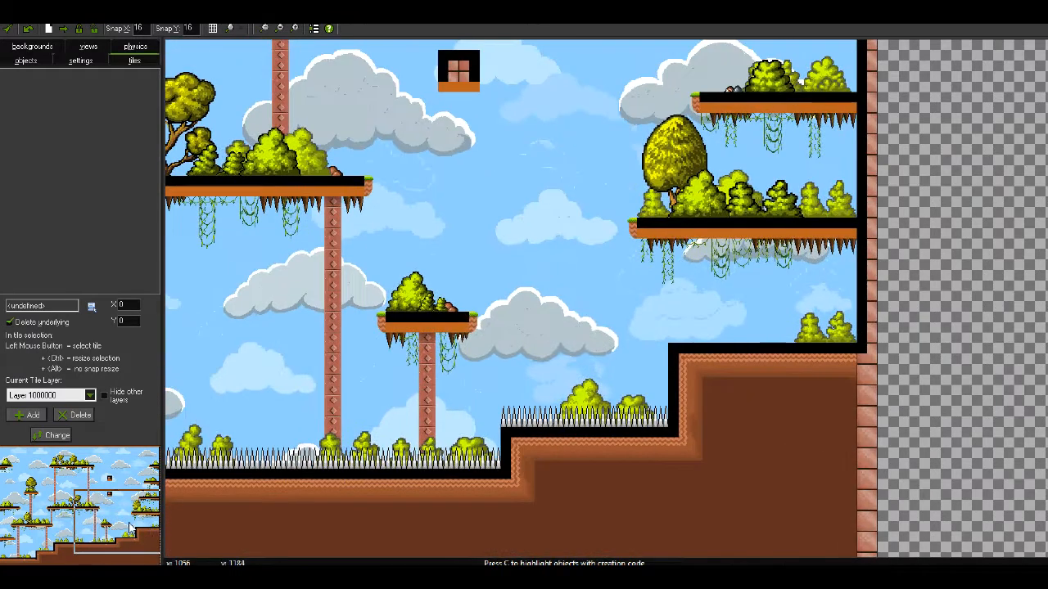
Turn off Delete underlying in the tile settings and return to placing objects in the room's left part.
click(92, 325)
click(91, 307)
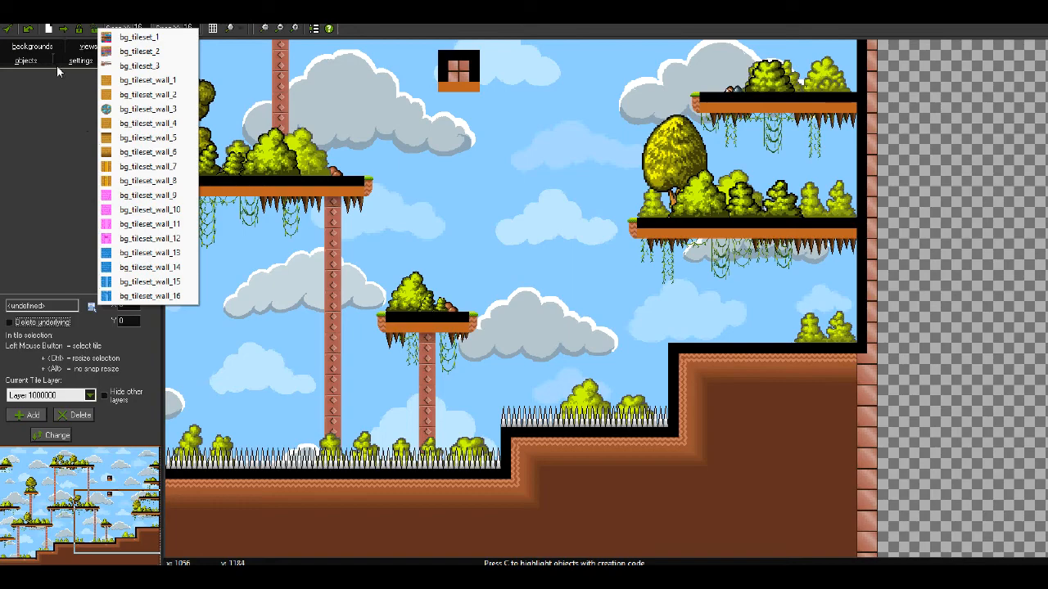
drag(53, 484, 38, 528)
click(32, 61)
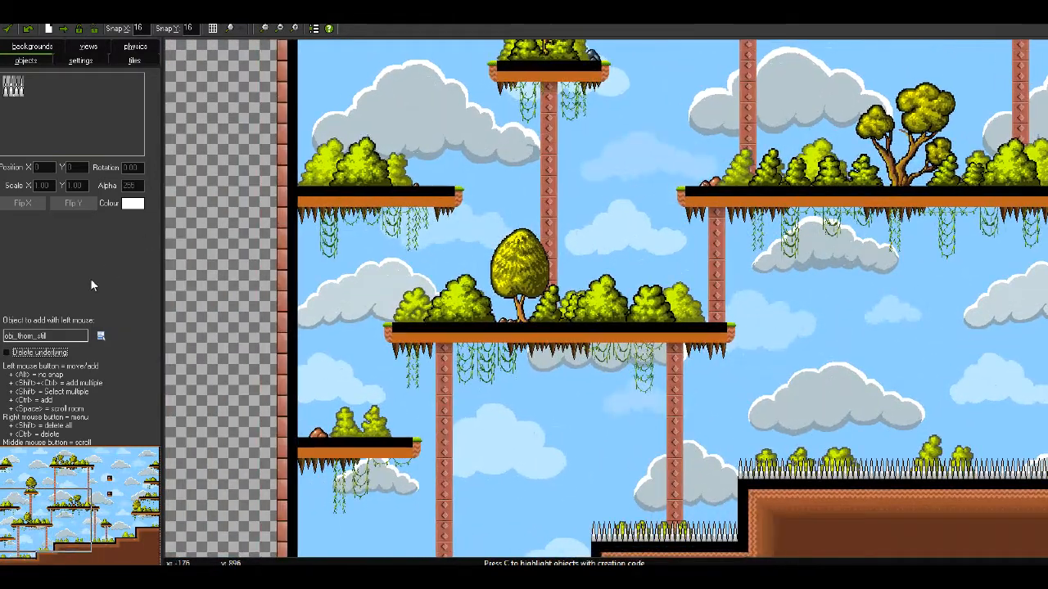
Place an obj_enemy_3_stand enemy on the right half of the platform with the round tree near the left wall.
click(101, 336)
key(Up)
key(Up)
key(Up)
key(Up)
key(Up)
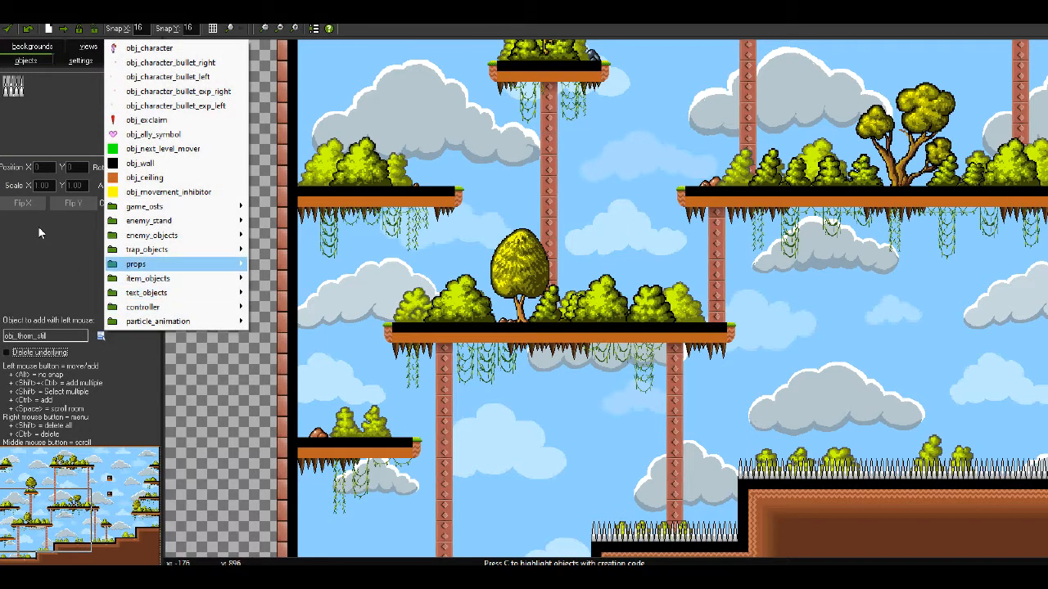
key(Up)
key(Up)
key(Up)
key(Down)
key(Up)
key(Right)
key(Down)
key(Down)
key(Up)
key(Down)
key(Return)
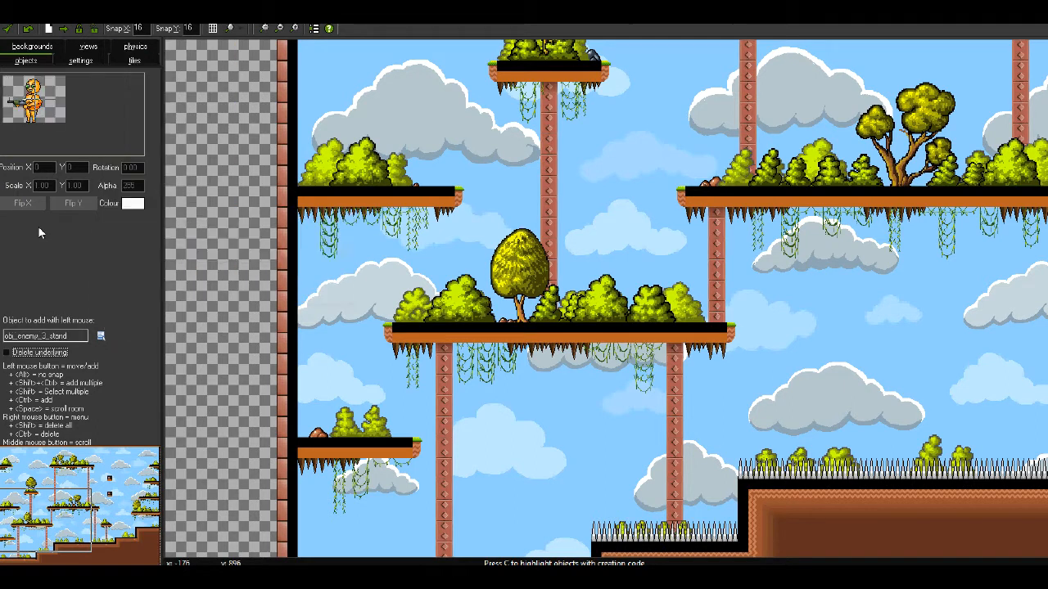
drag(601, 165, 612, 218)
drag(625, 280, 660, 305)
click(219, 260)
Place an obj_movement_inhibitor at each end of the round-tree platform holding the orange enemy.
click(103, 335)
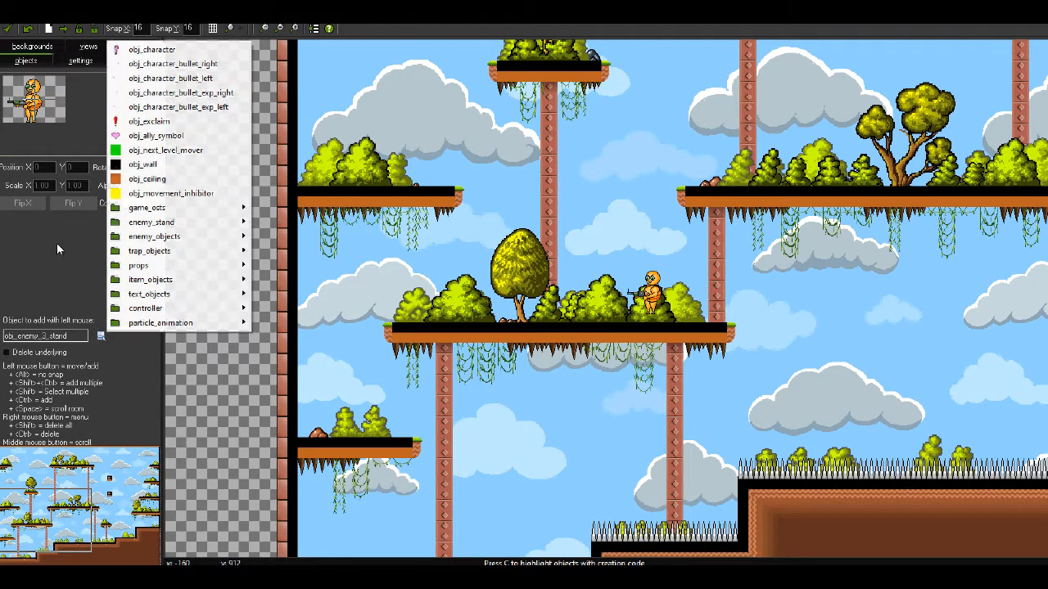
key(Up)
key(Up)
key(Up)
key(Up)
key(Up)
key(Up)
key(Up)
key(Up)
key(Up)
key(Up)
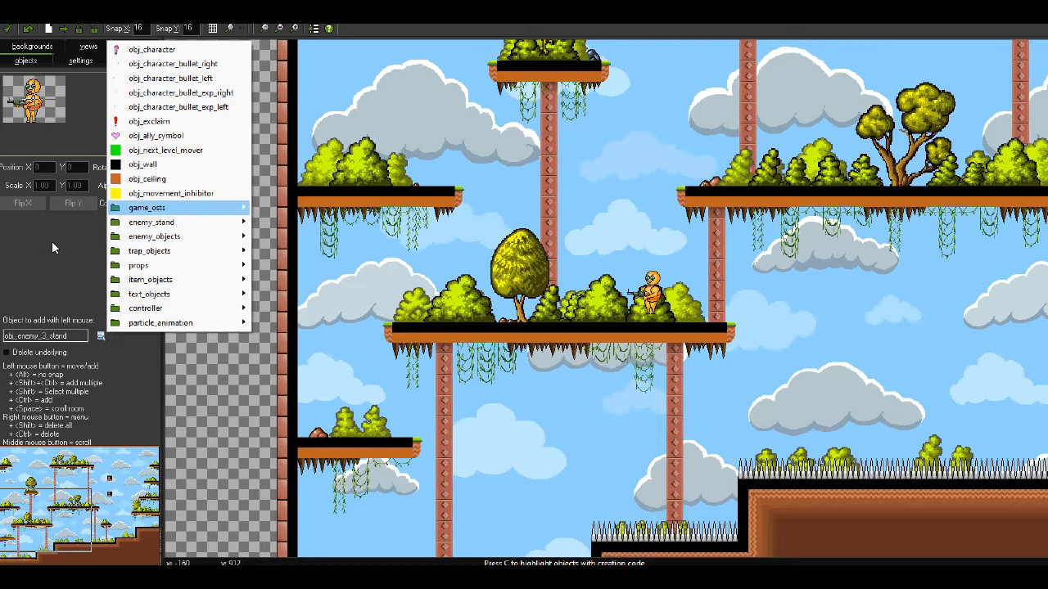
key(Return)
click(376, 309)
drag(378, 312, 386, 319)
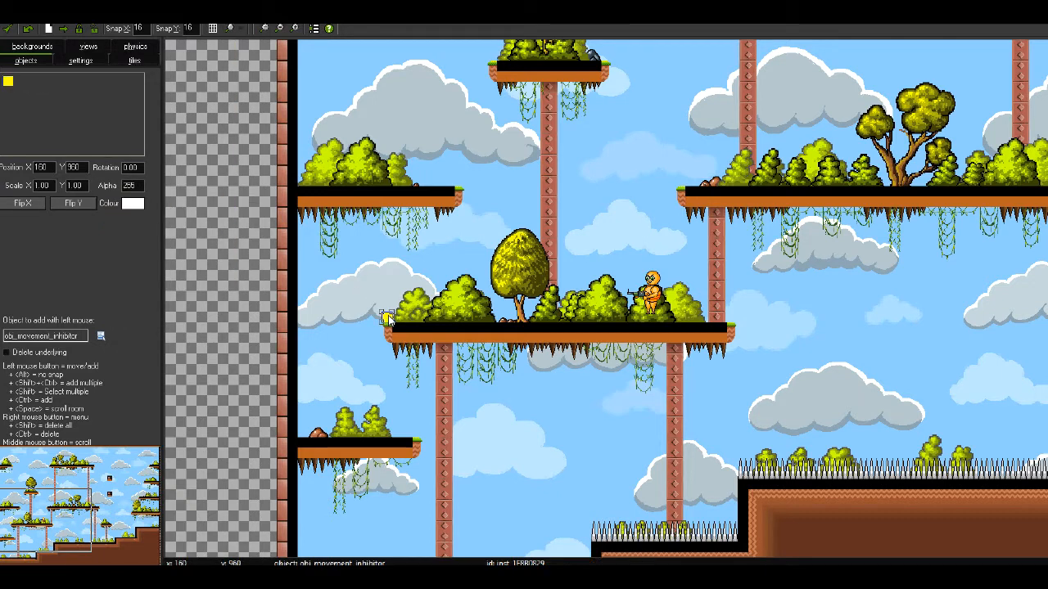
drag(786, 316, 732, 318)
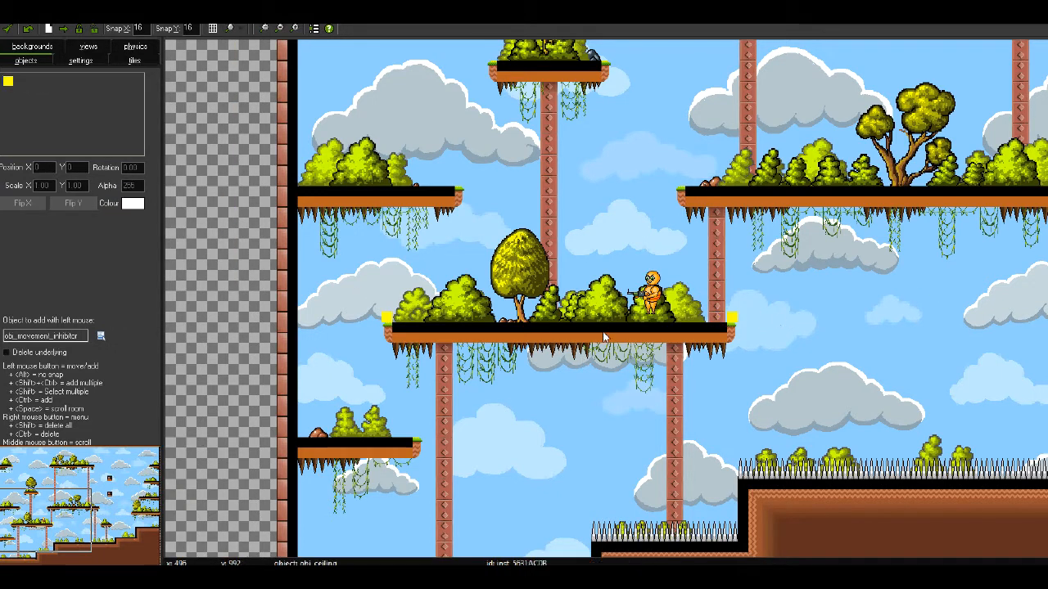
Place the obj_character player on the small ledge against the left wall, just above the spiked floor.
click(59, 522)
drag(58, 523, 37, 534)
click(100, 336)
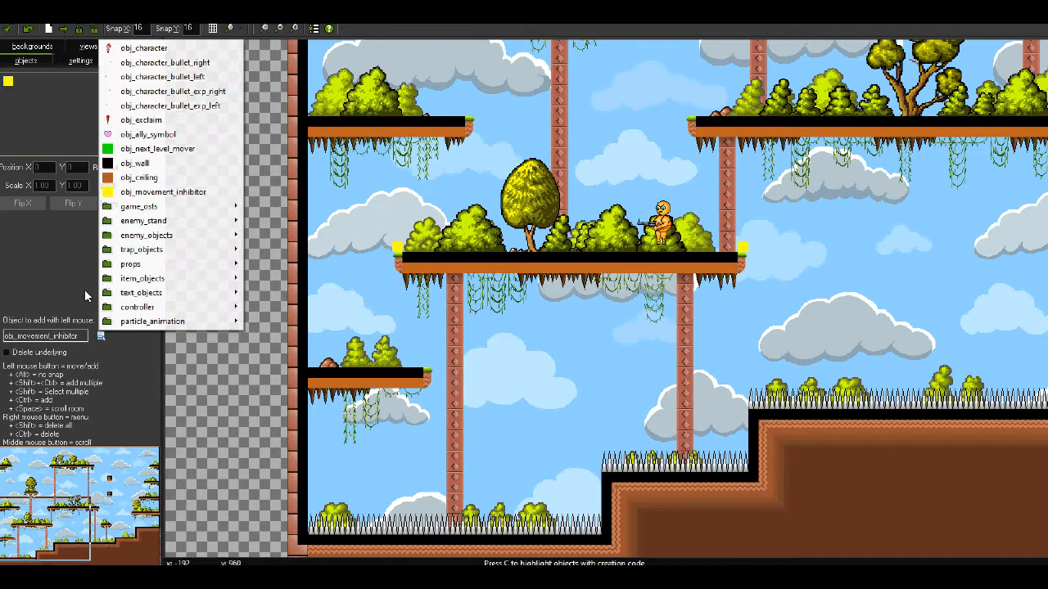
click(225, 50)
click(335, 350)
drag(336, 349, 365, 350)
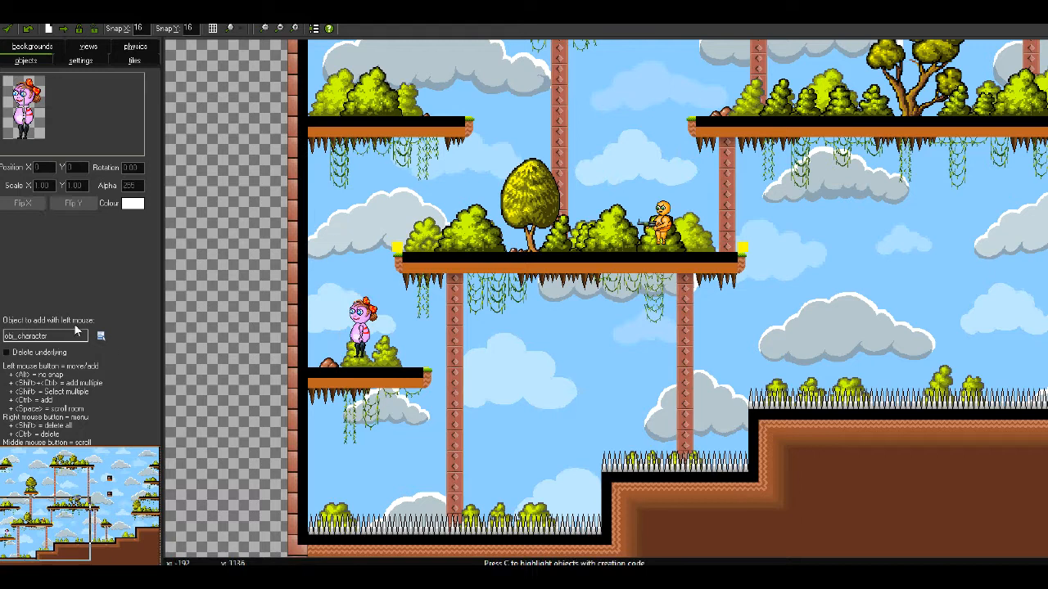
Add the obj_ost_msc_stratosphere_loop music object at the player character's feet.
click(100, 336)
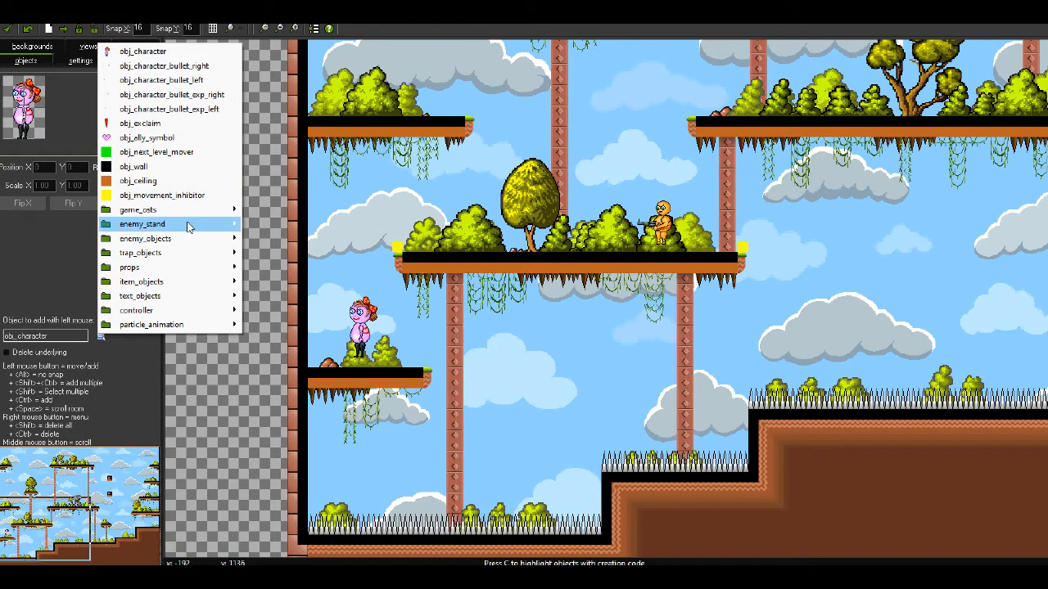
mouse_move(190, 210)
click(319, 287)
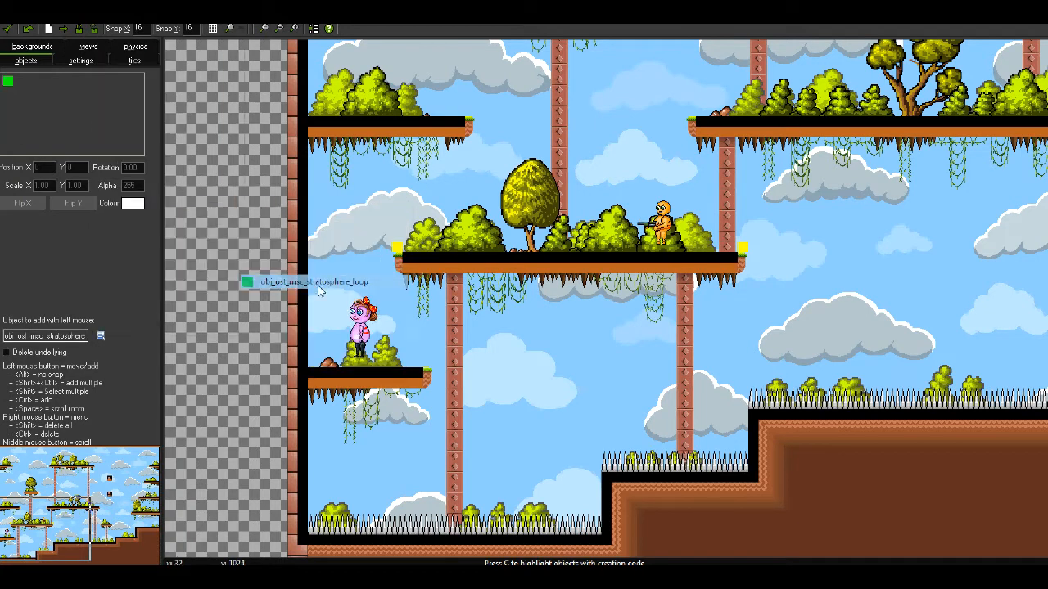
drag(244, 337, 364, 351)
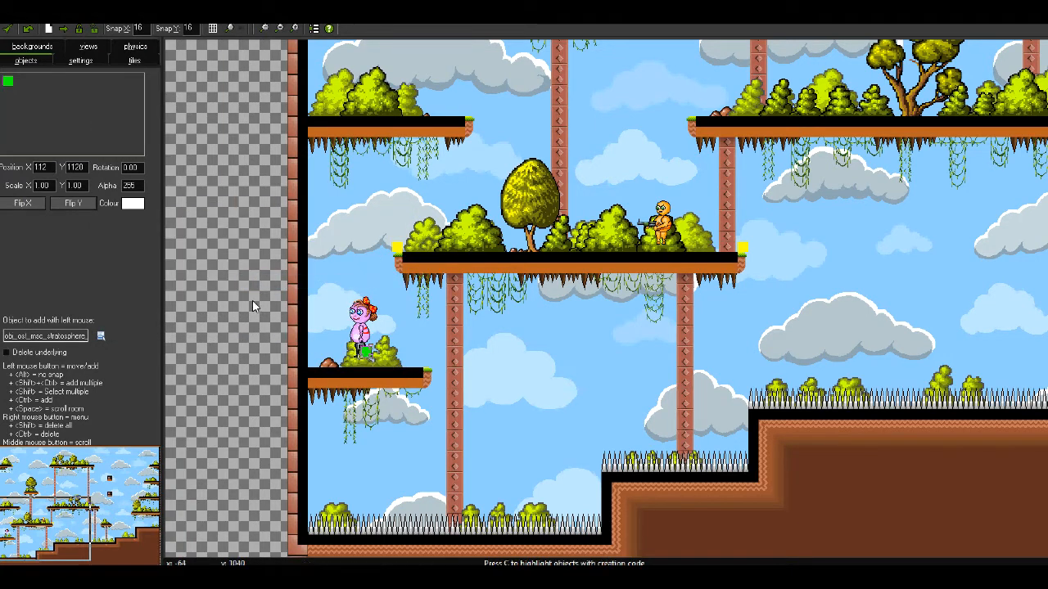
Place an obj_enemy_2_stand enemy near the right end of the wide central platform.
click(101, 336)
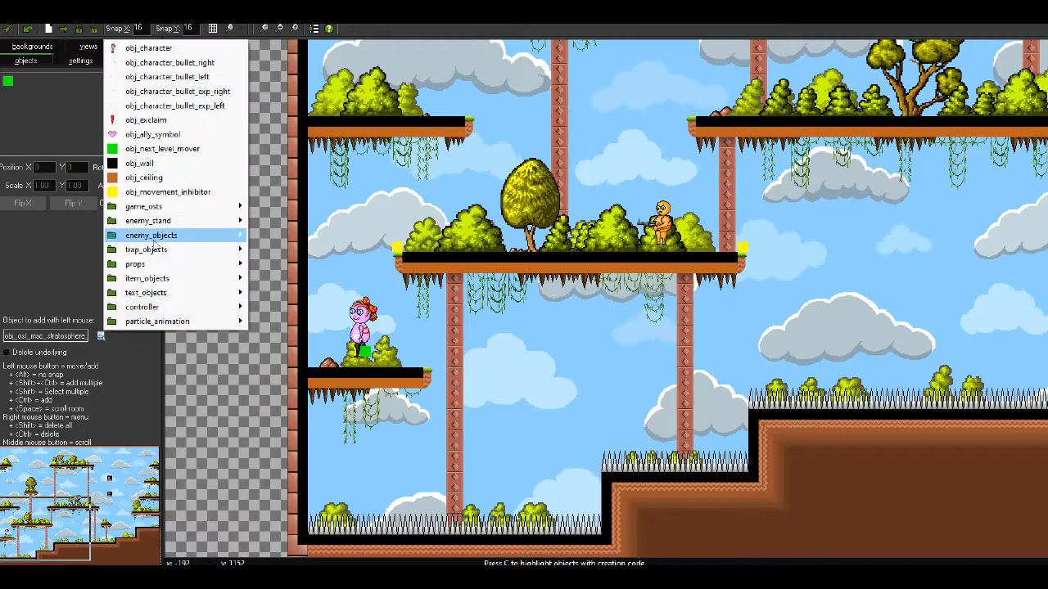
drag(74, 492, 145, 480)
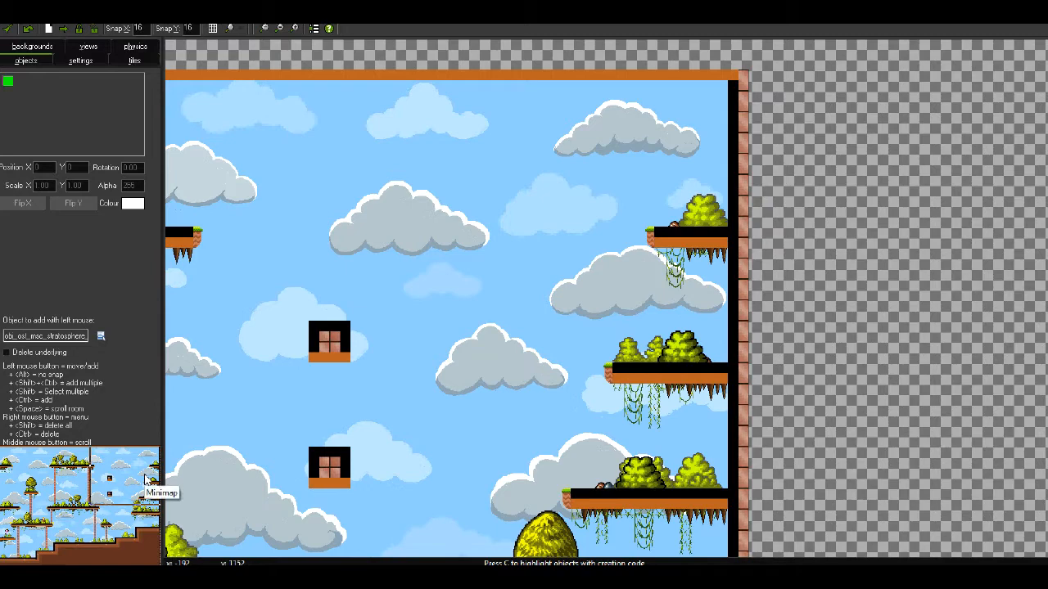
drag(144, 474, 65, 501)
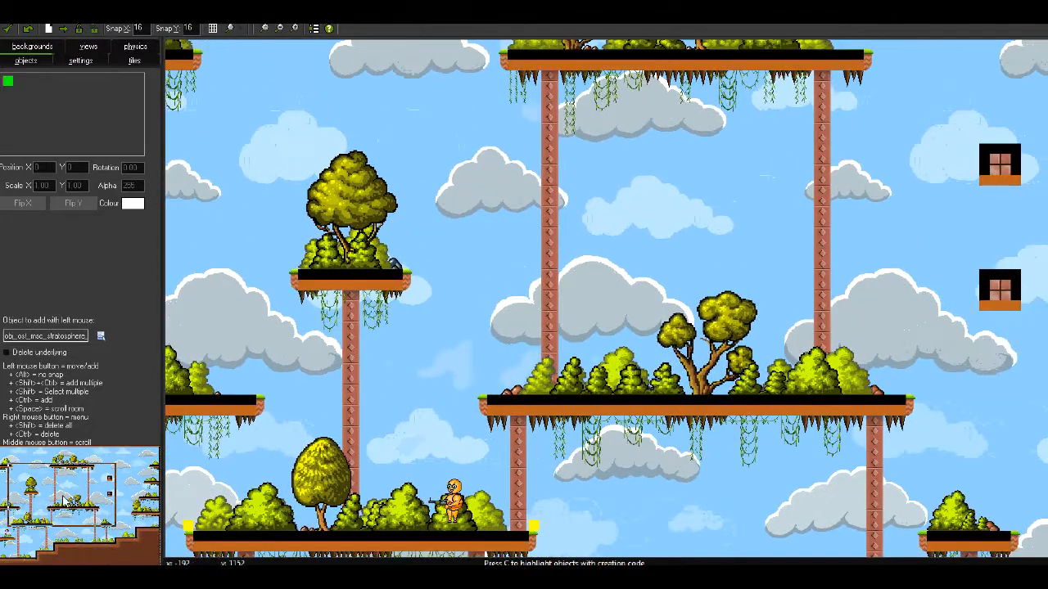
click(99, 339)
key(Up)
key(Up)
key(Up)
key(Up)
key(Up)
key(Up)
key(Up)
key(Up)
key(Down)
key(Up)
key(Right)
key(Down)
key(Return)
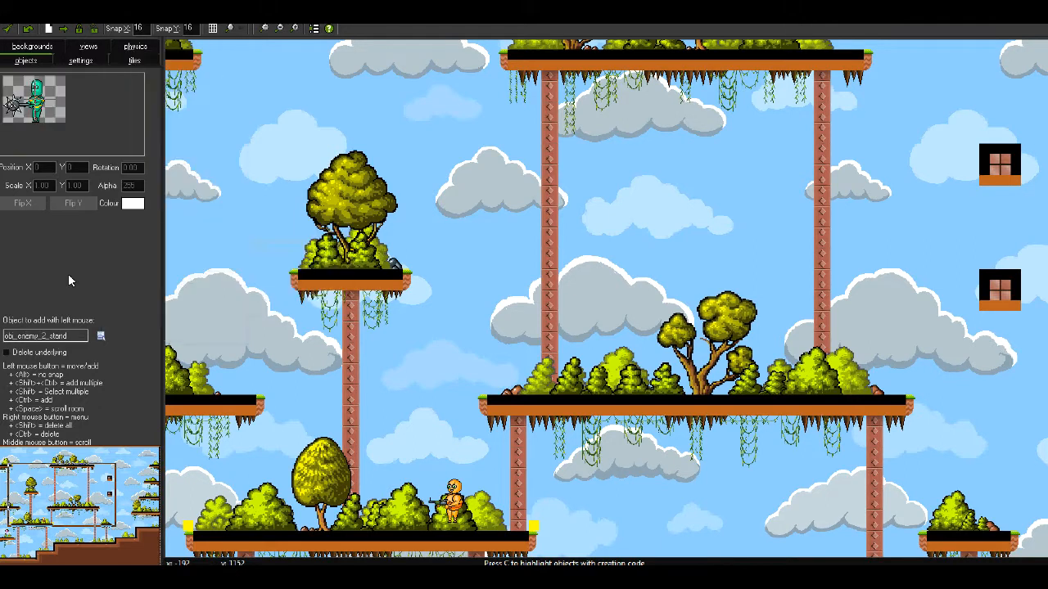
drag(772, 270, 867, 377)
drag(877, 337, 659, 381)
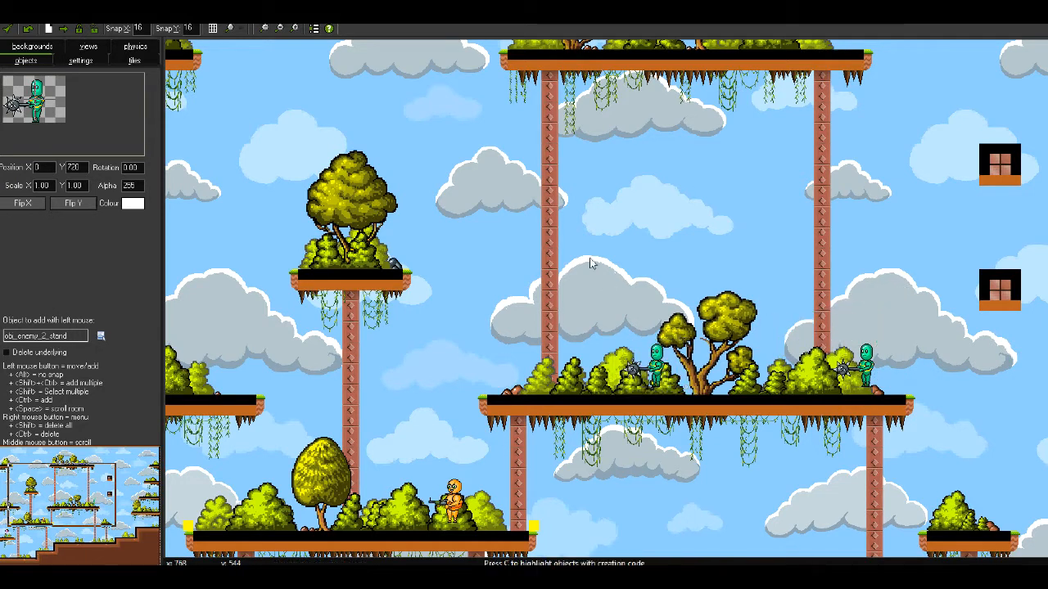
right_click(674, 354)
click(692, 365)
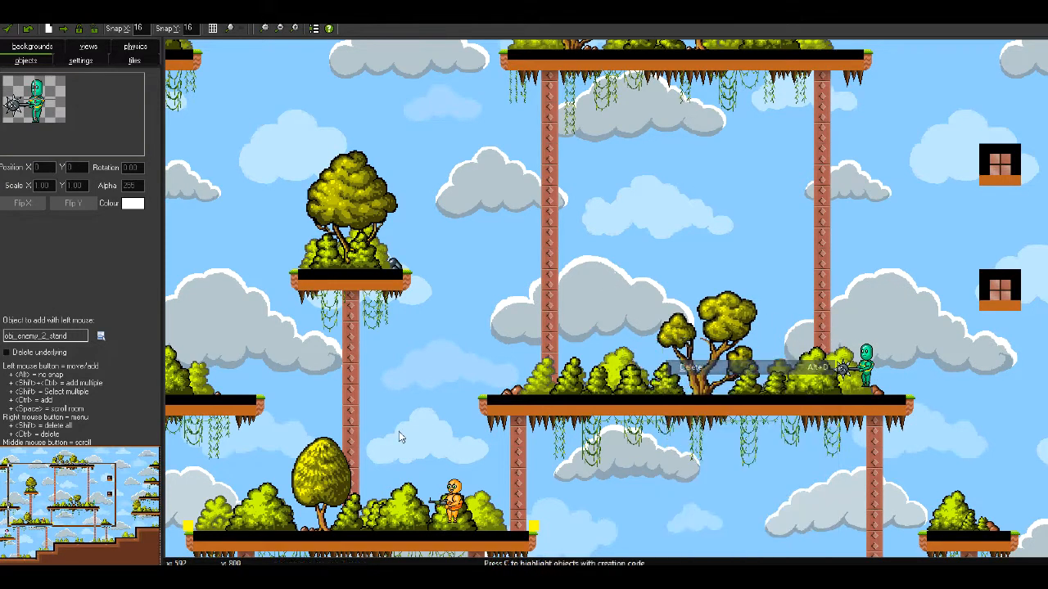
Place two obj_enemy_1_stand enemies on the wide central platform, one on each side of its tree.
click(100, 335)
key(Up)
key(Up)
key(Up)
key(Up)
key(Up)
key(Up)
key(Up)
key(Up)
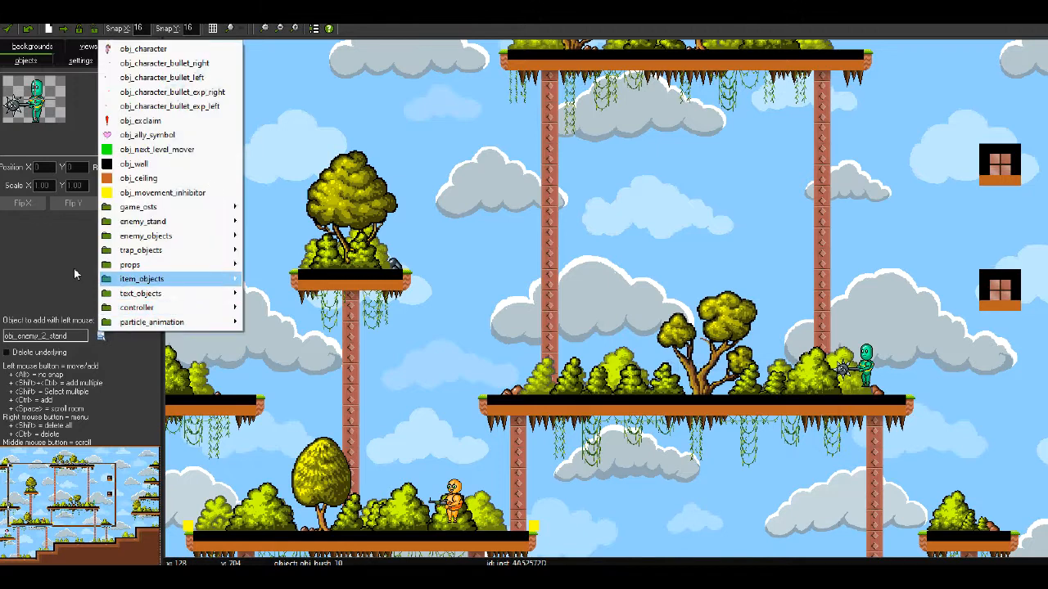
key(Right)
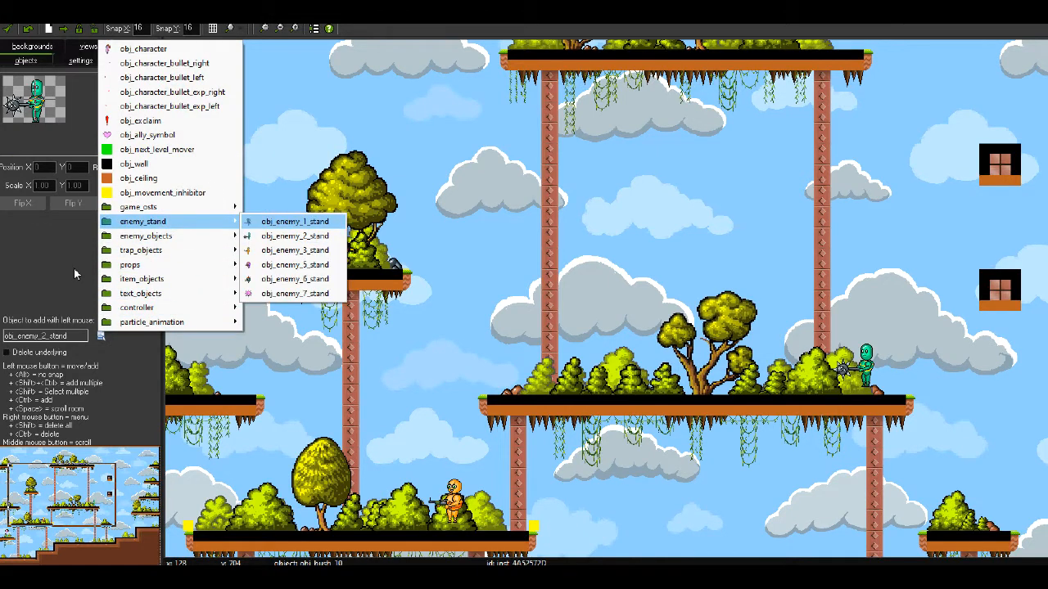
key(Return)
drag(616, 336, 646, 365)
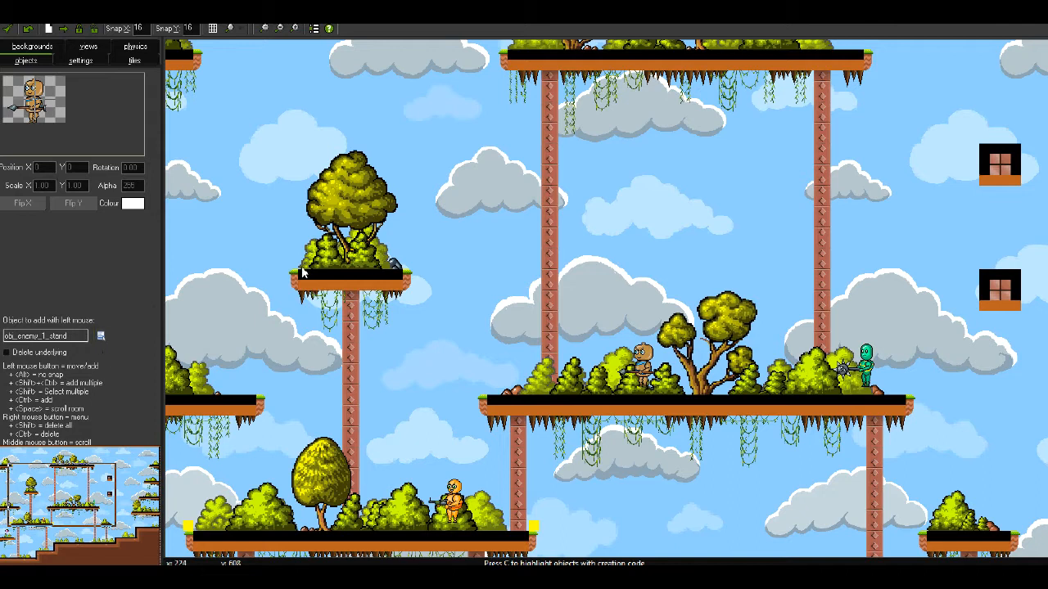
drag(564, 205, 745, 366)
right_click(756, 302)
click(652, 198)
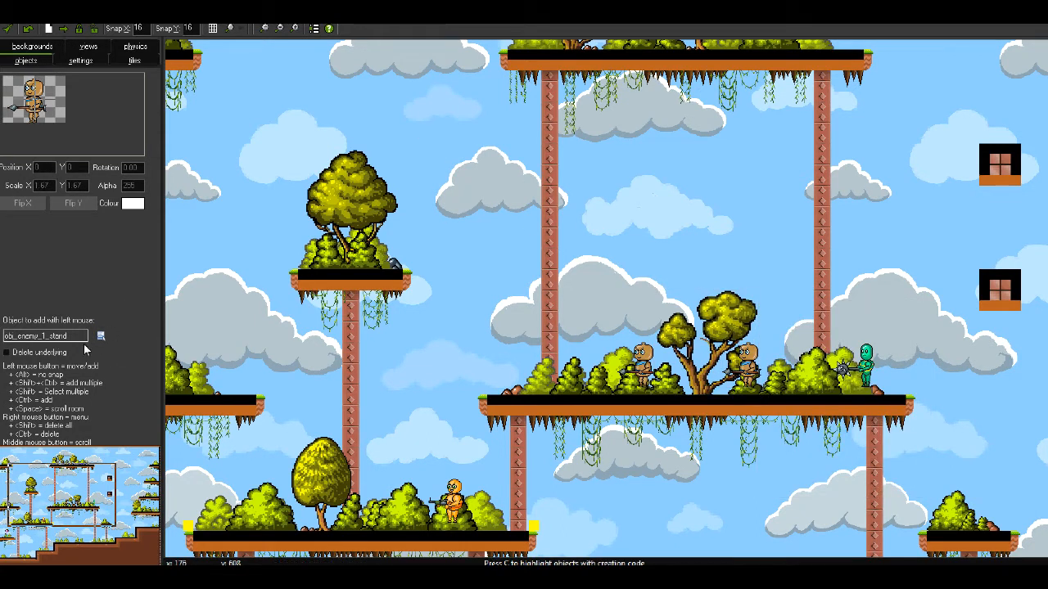
Place an obj_movement_inhibitor at each end of the wide central platform.
click(100, 337)
key(Up)
key(Up)
key(Up)
key(Up)
key(Up)
key(Up)
key(Up)
key(Up)
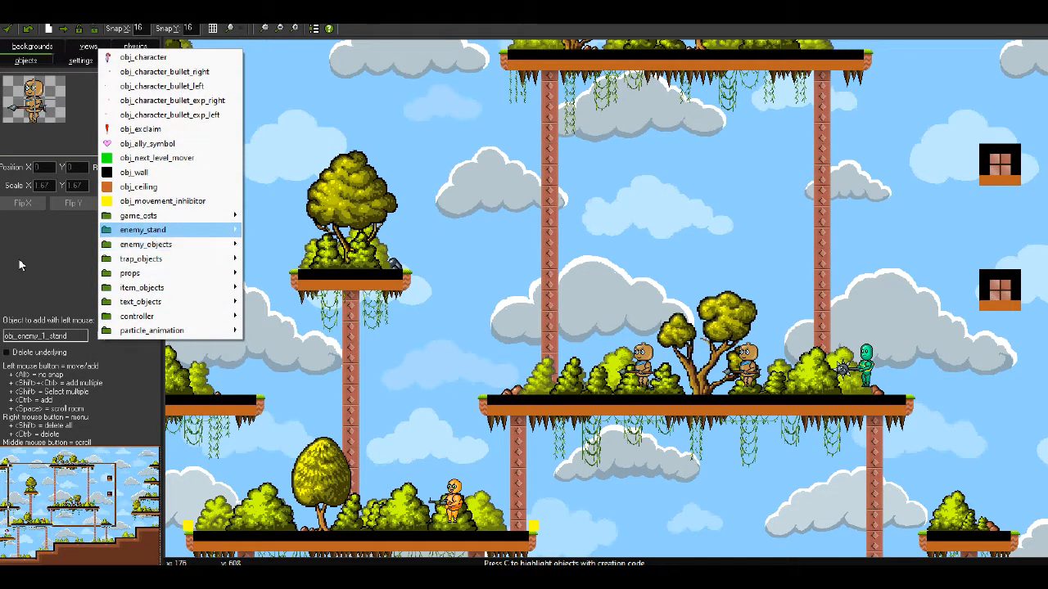
key(Up)
key(Up)
key(Return)
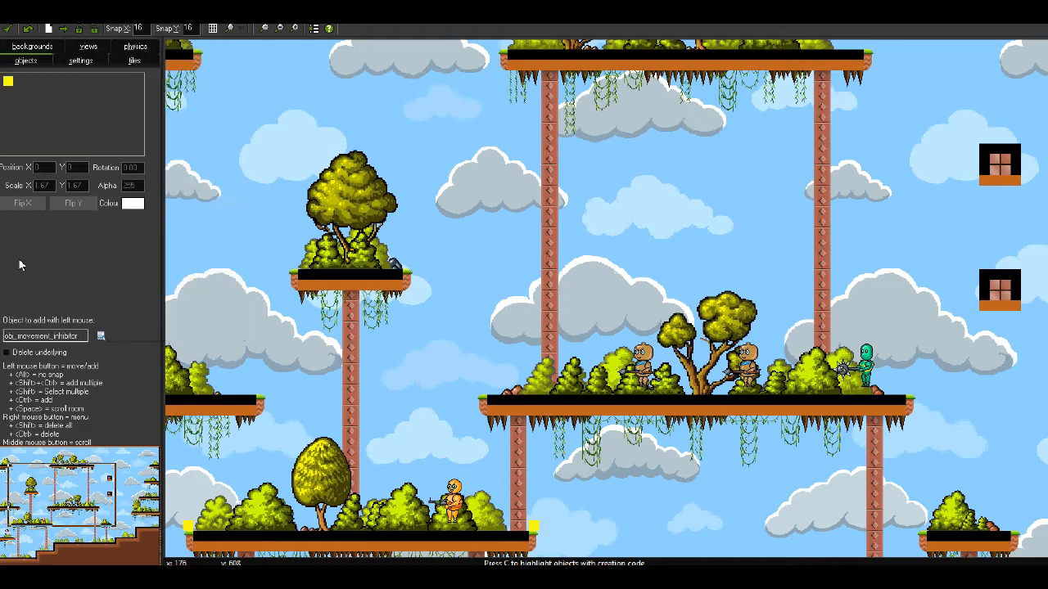
click(481, 390)
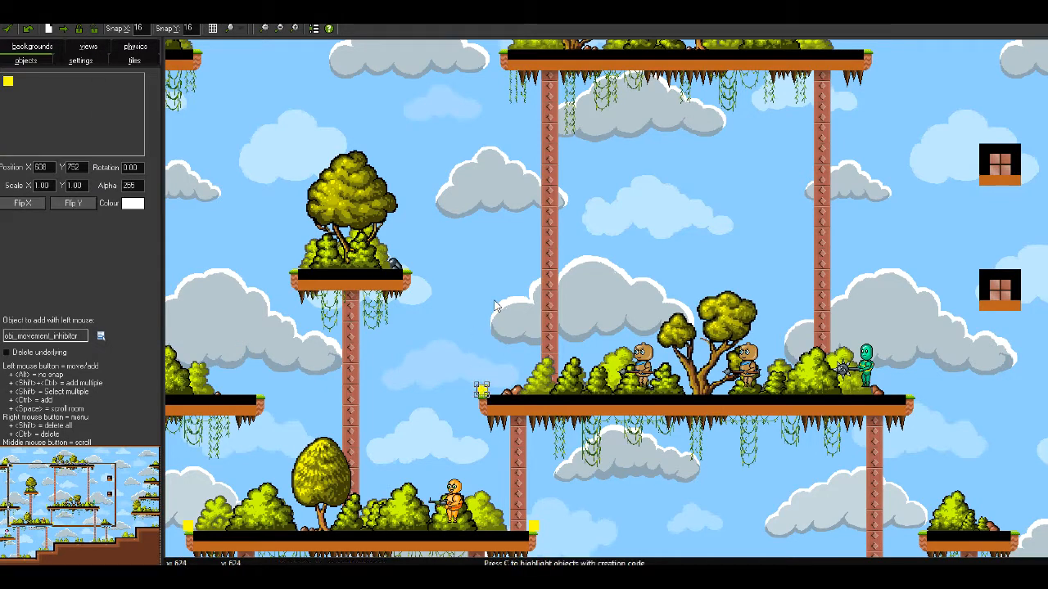
drag(921, 413, 911, 393)
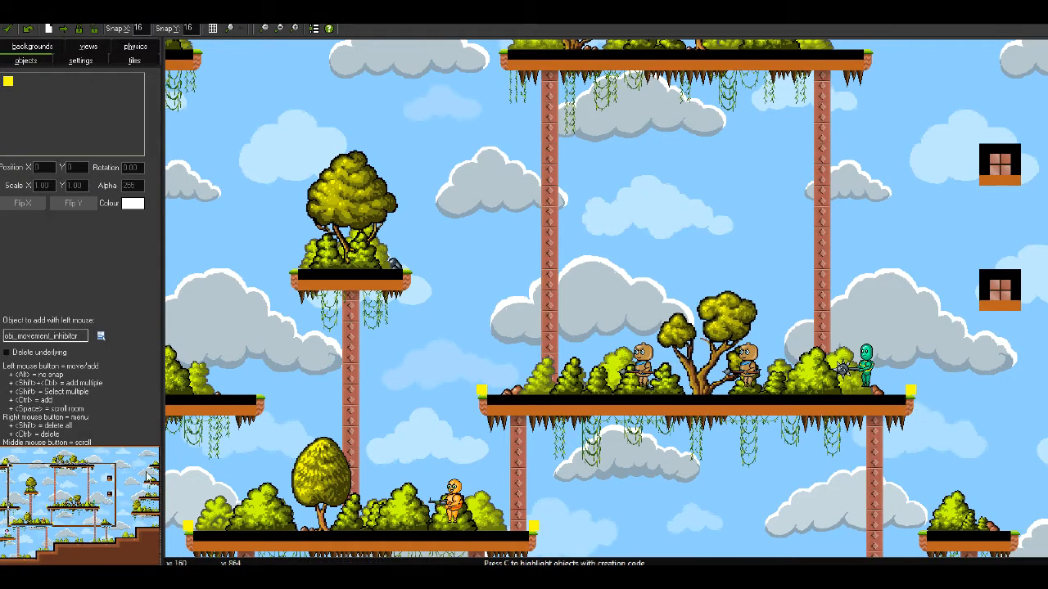
Place an obj_item_heart_ammo pickup beside the tree at the left end of the topmost wide platform.
click(68, 505)
mouse_move(68, 506)
mouse_down()
mouse_move(92, 520)
mouse_move(38, 503)
mouse_move(56, 524)
mouse_move(44, 528)
mouse_move(57, 531)
mouse_move(48, 491)
mouse_move(42, 522)
mouse_move(33, 489)
mouse_move(51, 501)
mouse_up()
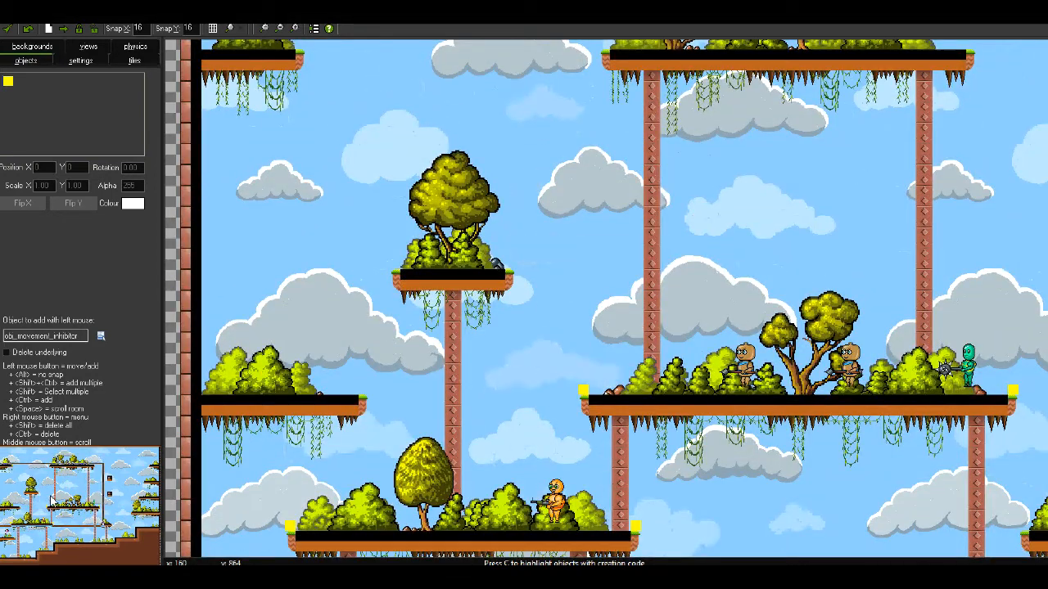
click(100, 336)
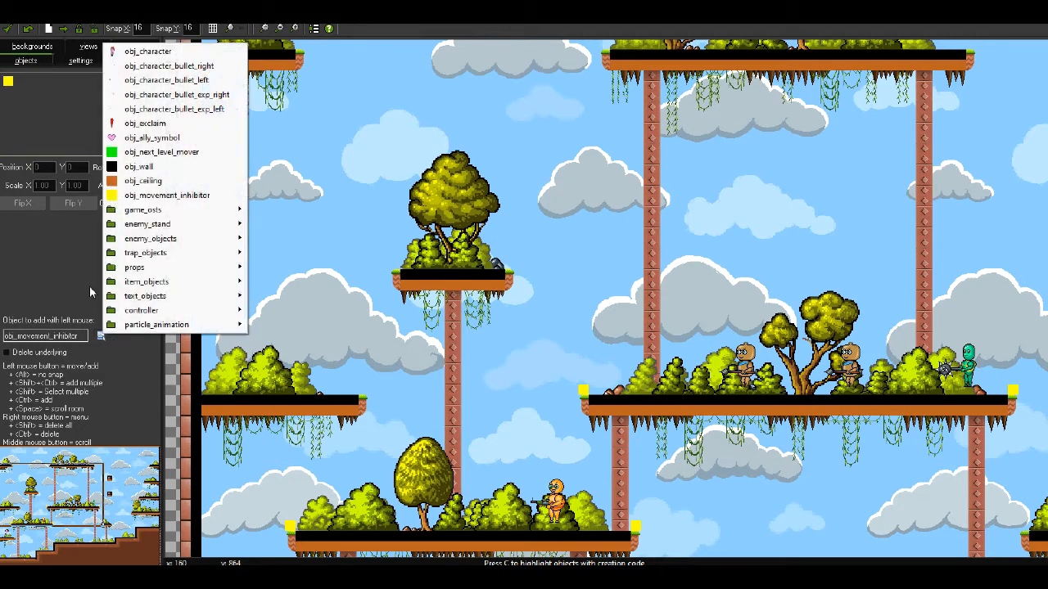
key(Up)
key(Up)
key(Up)
key(Up)
key(Up)
key(Down)
key(Down)
key(Up)
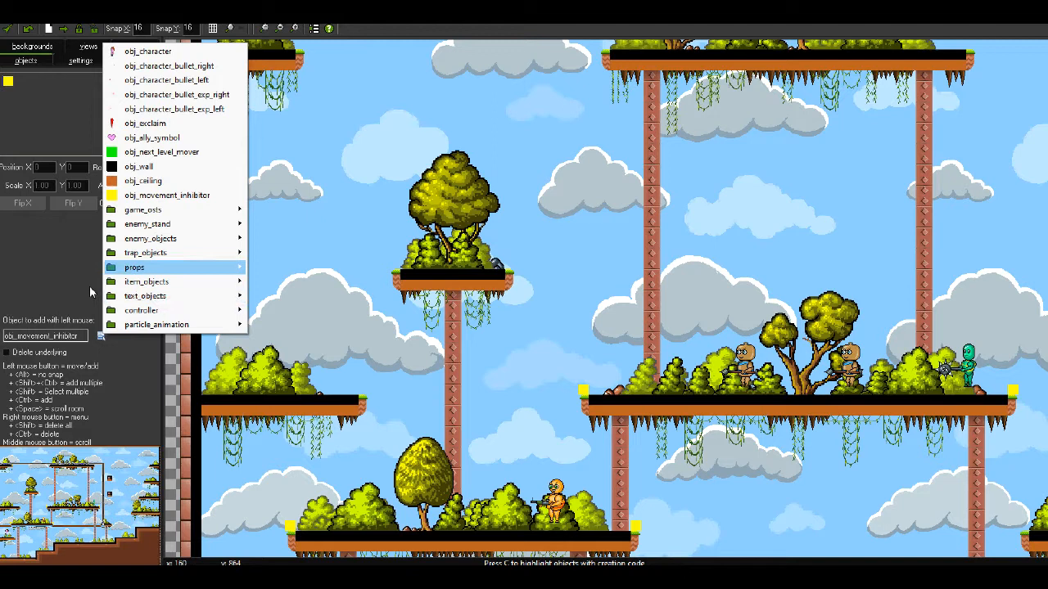
key(Up)
key(Up)
key(Up)
key(Up)
key(Down)
key(Down)
key(Down)
key(Down)
key(Down)
key(Right)
key(Left)
key(Right)
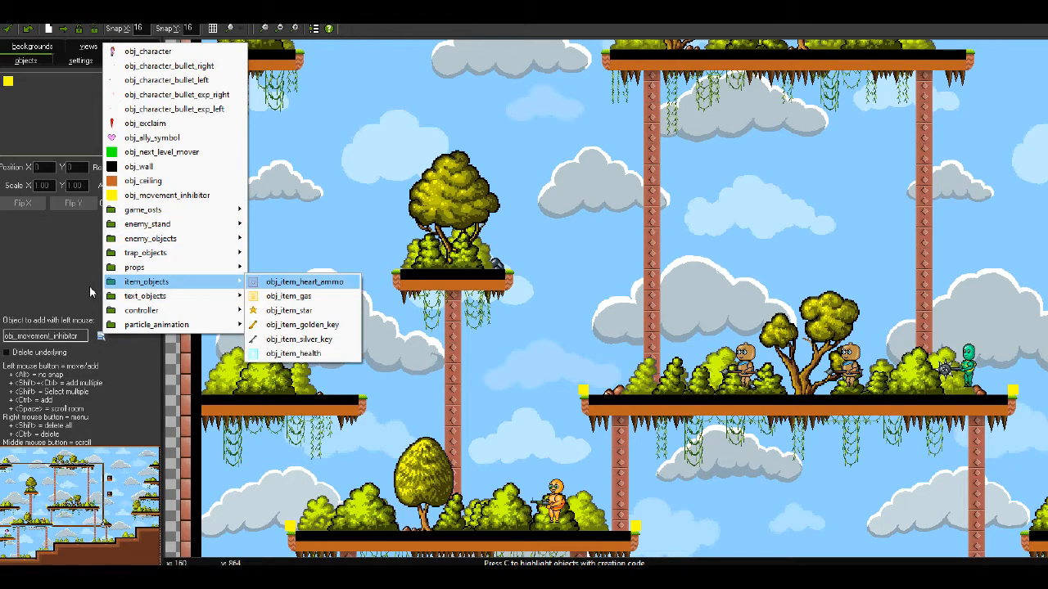
key(Return)
drag(113, 481, 79, 468)
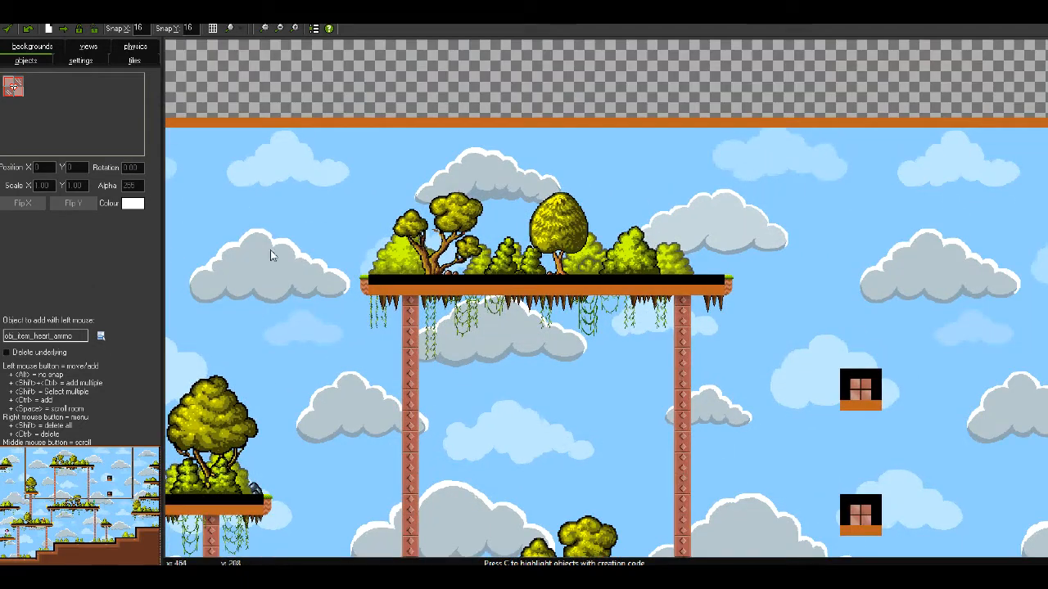
click(421, 255)
Place one obj_moving_platform_1 above the wide central platform's tree and another against the pillar under the right end of the topmost platform.
drag(124, 478, 155, 514)
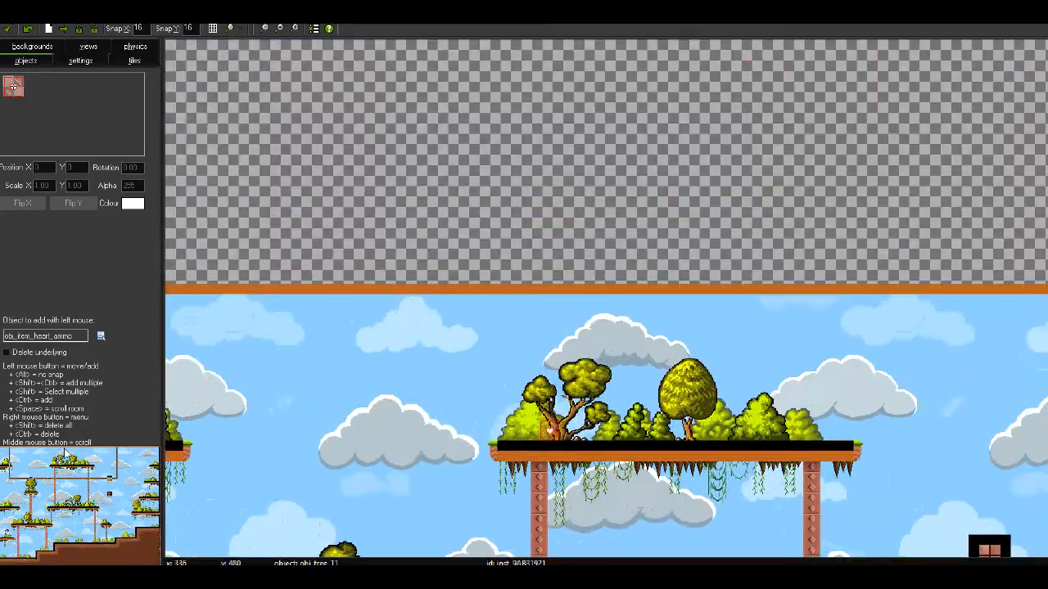
drag(65, 455, 52, 491)
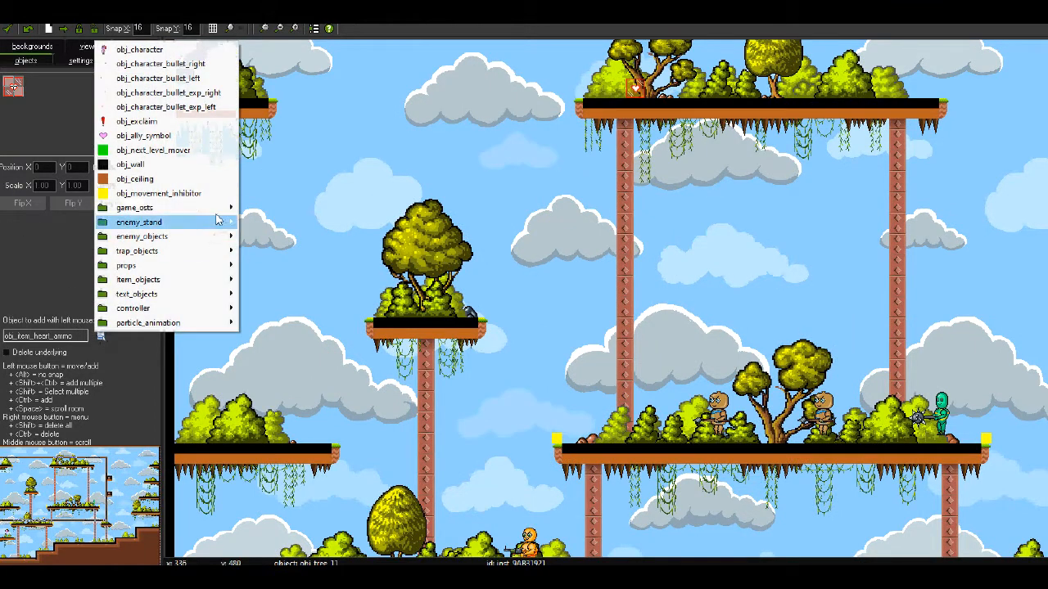
mouse_move(169, 267)
mouse_move(342, 563)
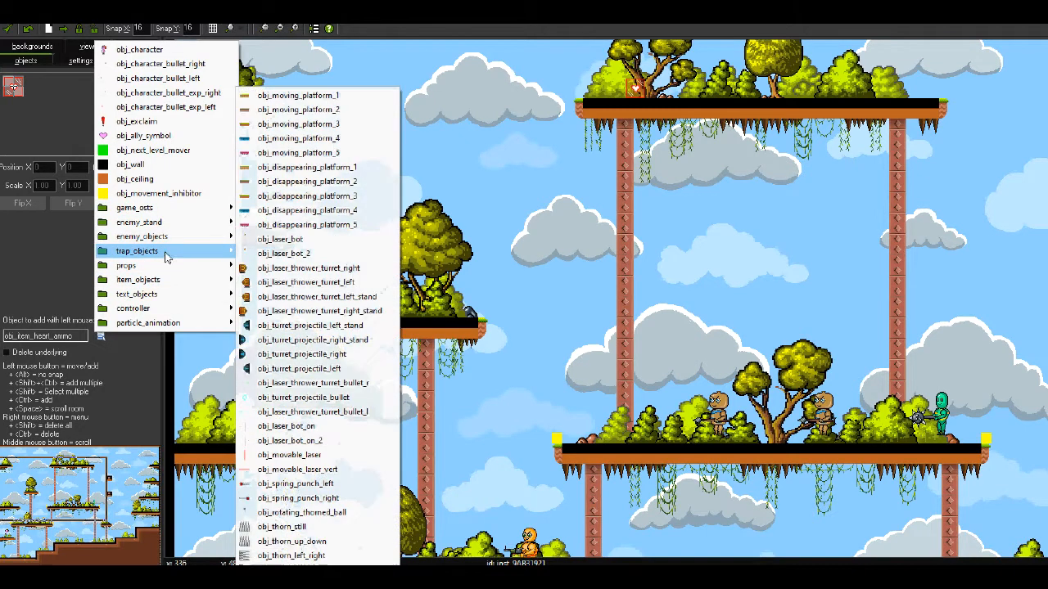
click(348, 99)
drag(58, 488, 82, 497)
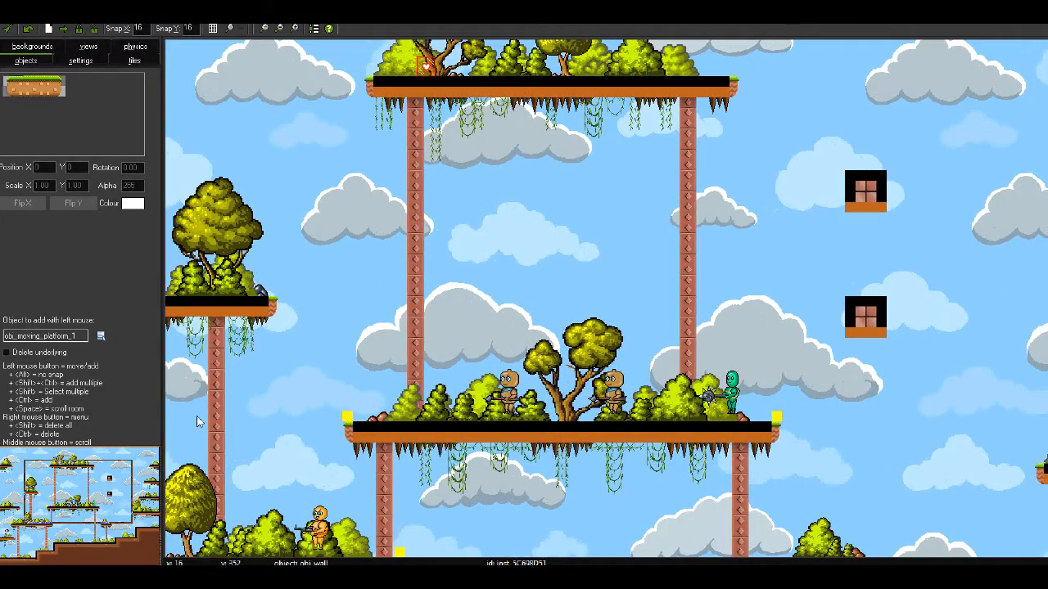
click(582, 313)
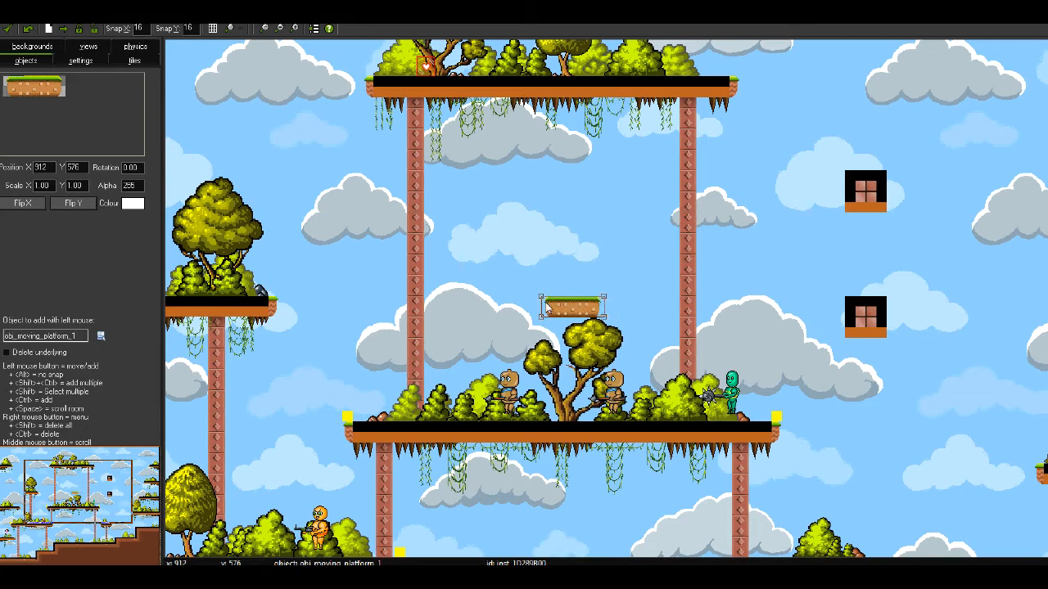
drag(550, 180, 701, 210)
click(573, 246)
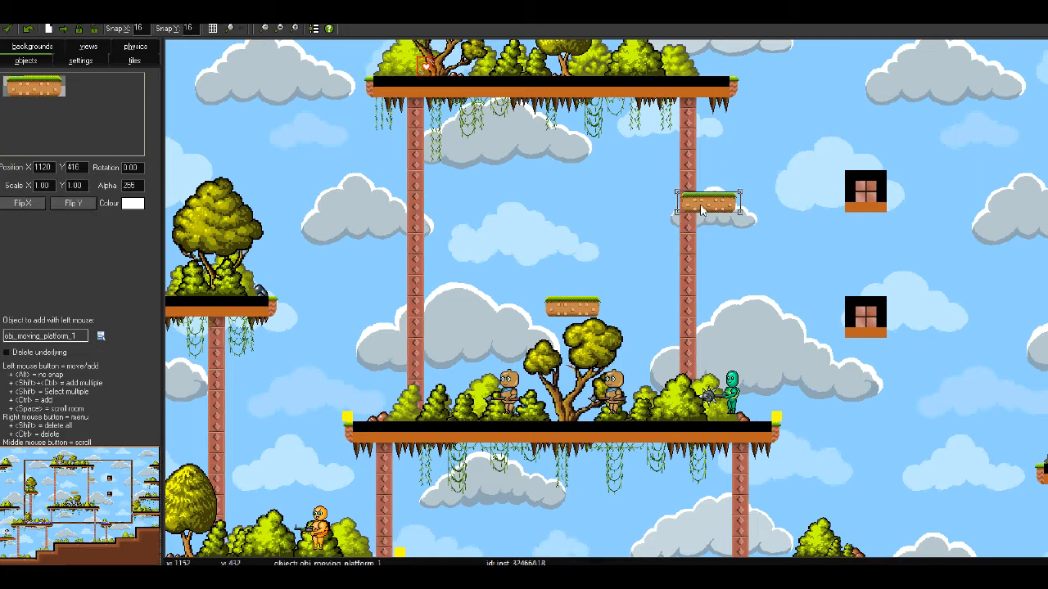
Place a third obj_moving_platform_1 in the open air above and slightly right of the upper floating block.
click(474, 211)
drag(75, 477, 114, 470)
click(512, 273)
drag(512, 275, 615, 262)
Place an obj_moving_platform_3 just right of the short ledge in the level's upper-left corner, slightly below its surface.
drag(113, 475, 51, 482)
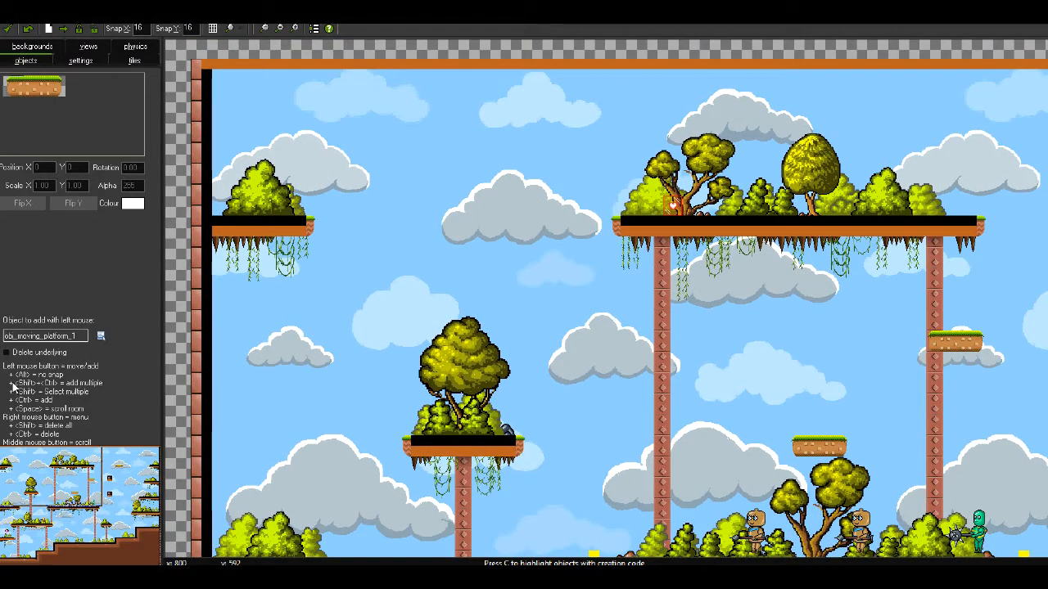
click(99, 337)
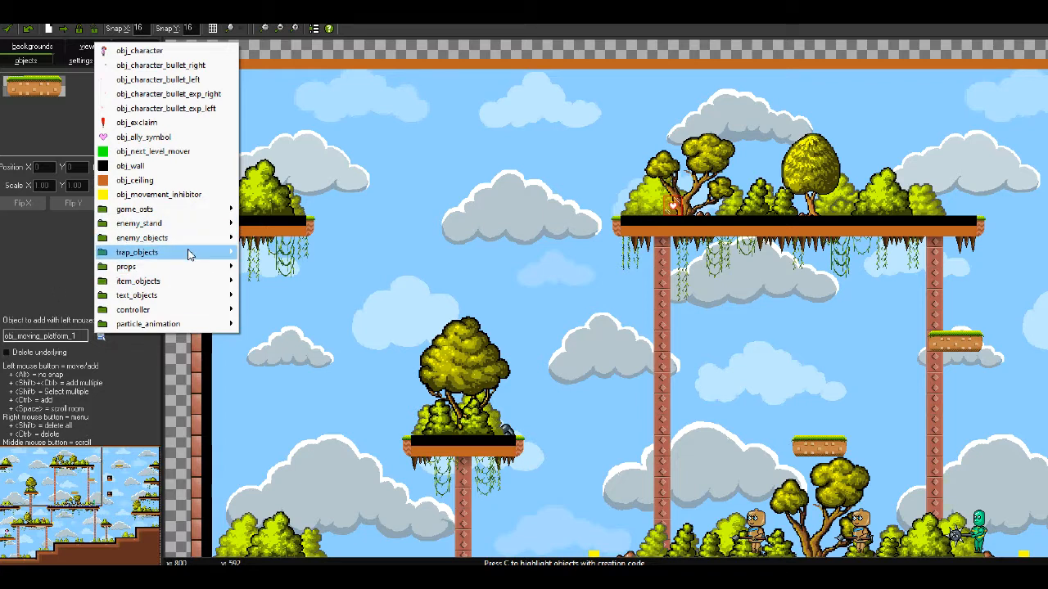
mouse_move(187, 252)
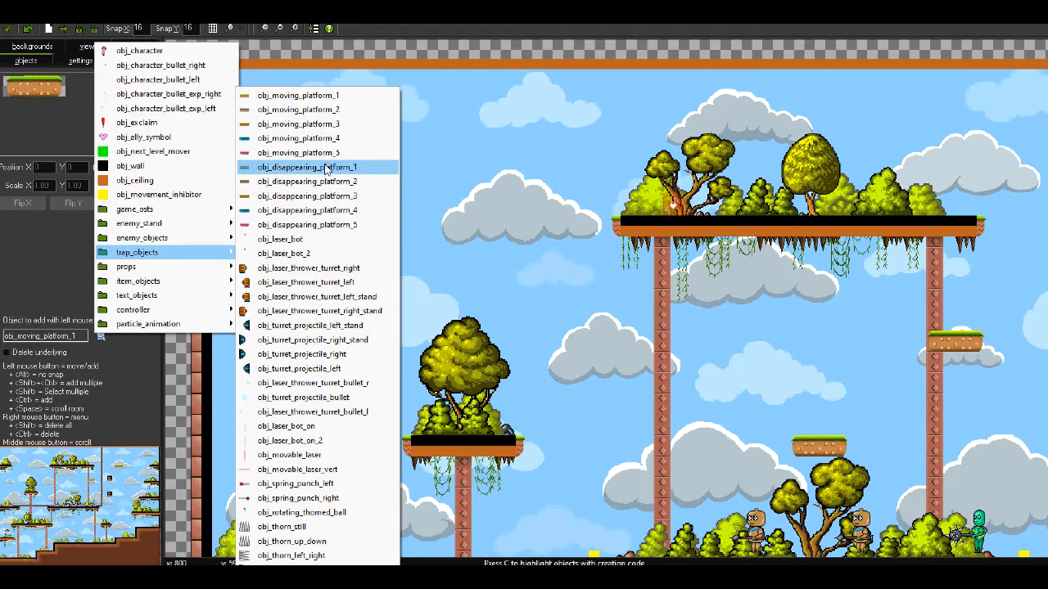
click(323, 180)
click(105, 337)
mouse_move(196, 255)
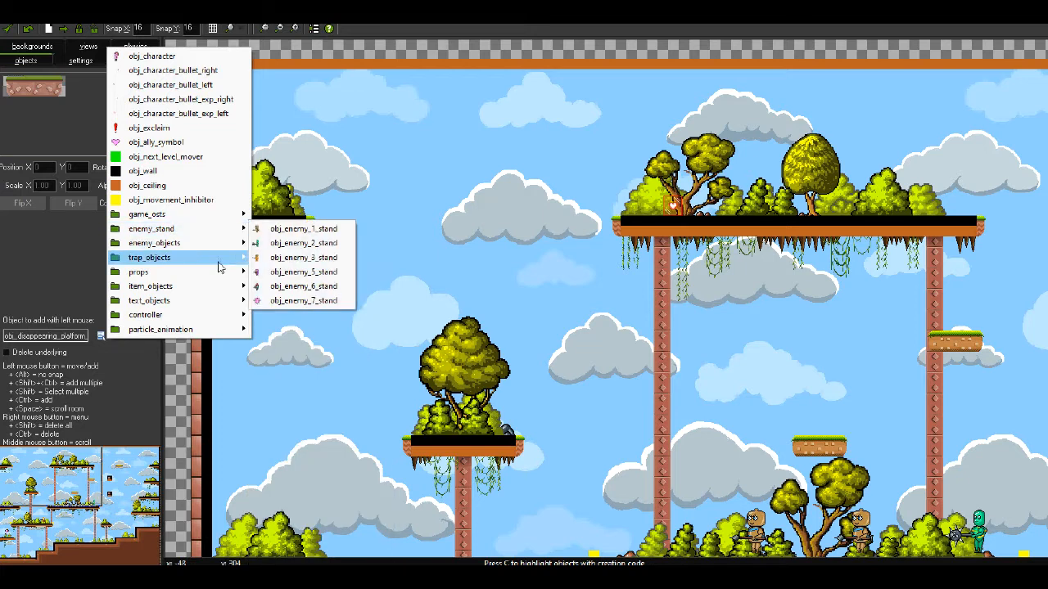
mouse_move(219, 267)
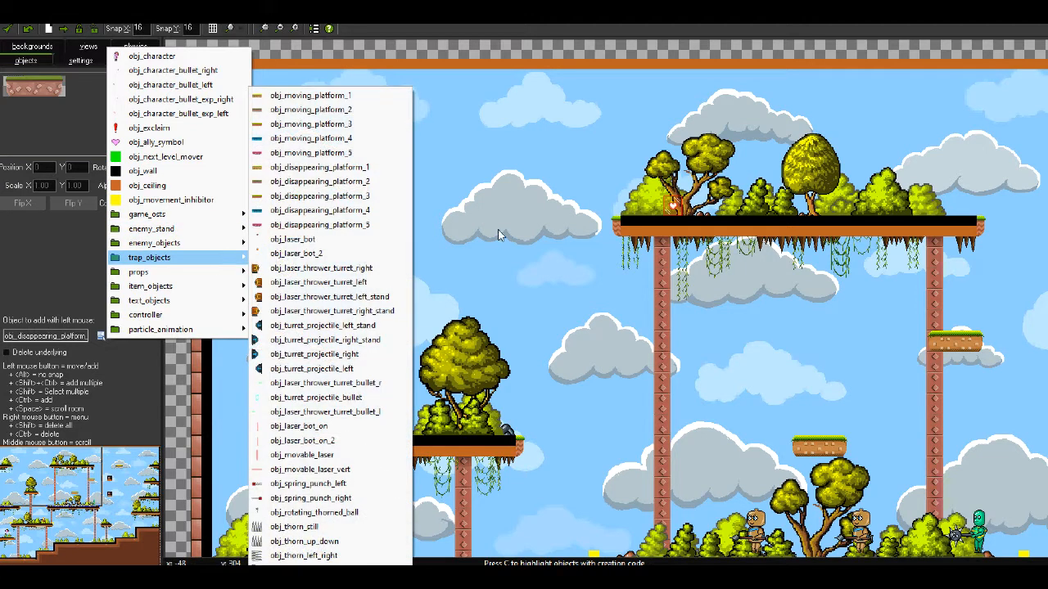
click(378, 123)
drag(447, 237, 414, 247)
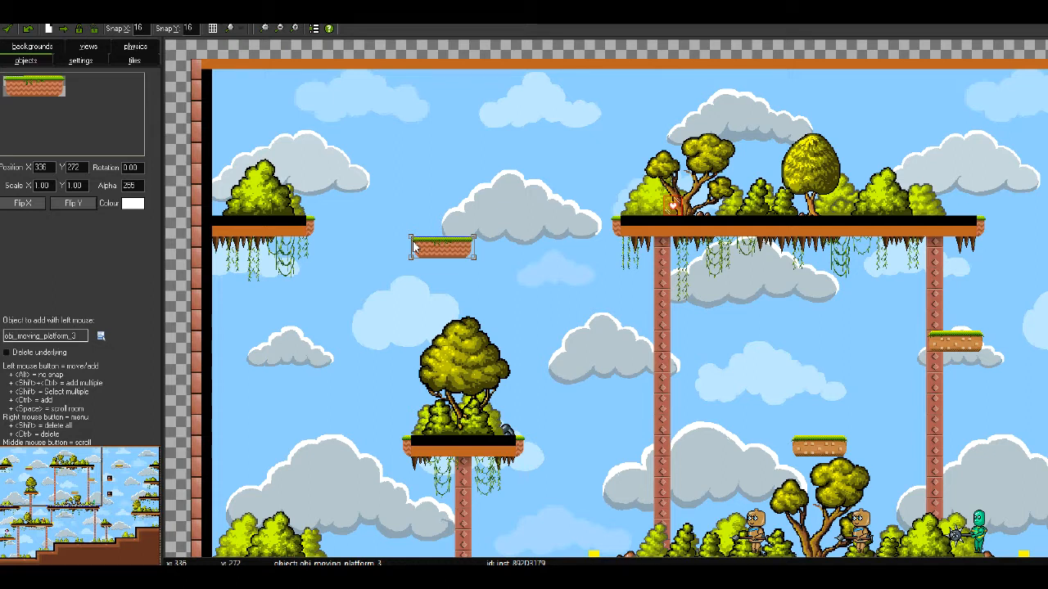
drag(414, 247, 361, 234)
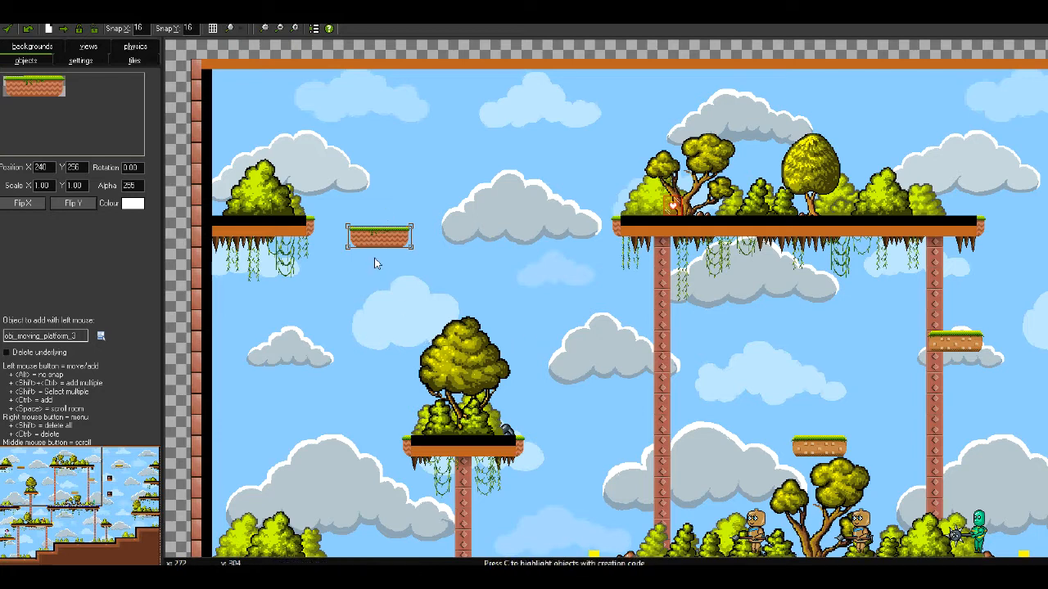
mouse_move(375, 243)
mouse_down()
mouse_move(375, 254)
mouse_move(385, 230)
mouse_move(388, 242)
mouse_up()
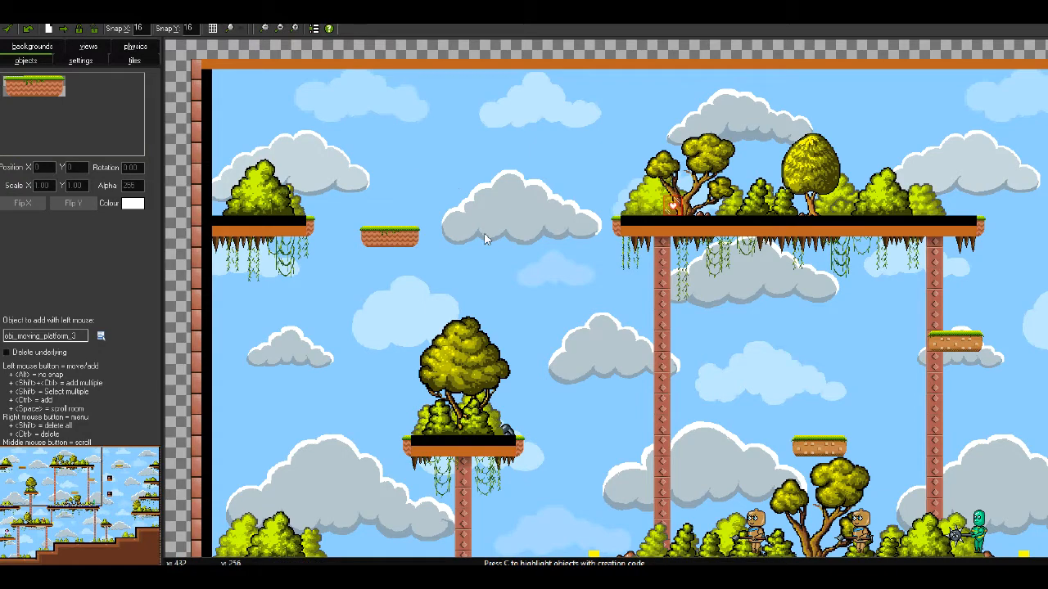
Place an obj_crate_box_far_01 against the wall on the middle-left ledge and another on the second-highest ledge along the right wall.
mouse_move(72, 529)
mouse_down()
mouse_move(36, 524)
mouse_move(117, 470)
mouse_move(169, 486)
mouse_move(70, 514)
mouse_up()
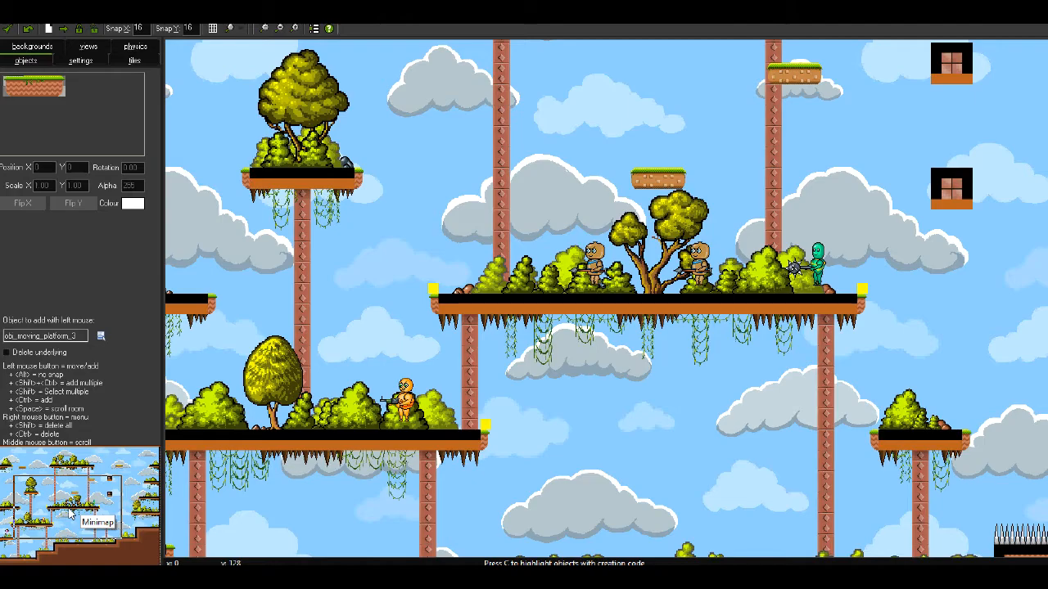
drag(71, 513, 47, 509)
click(100, 335)
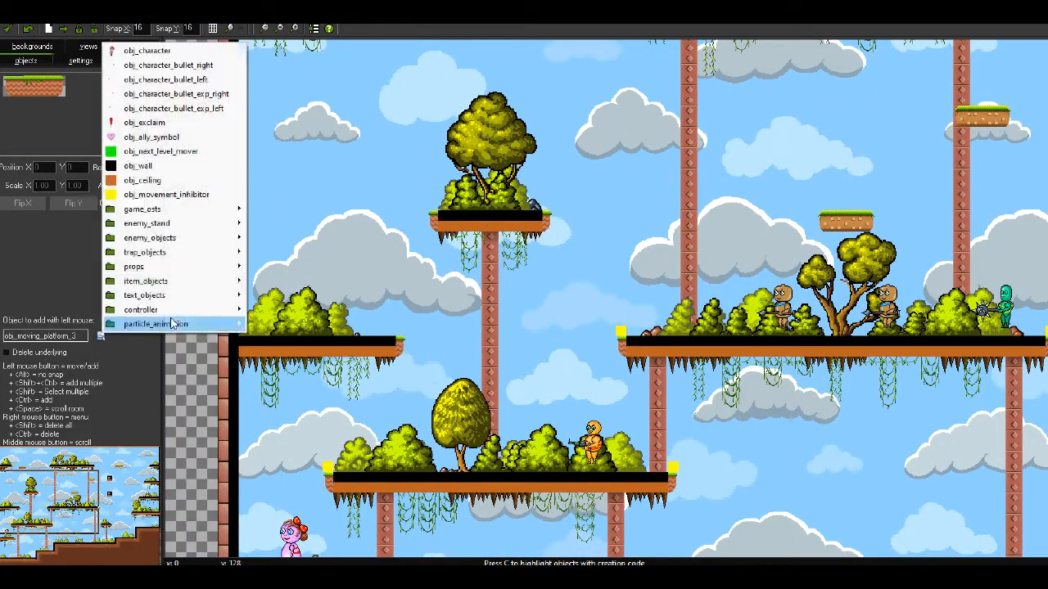
mouse_move(193, 269)
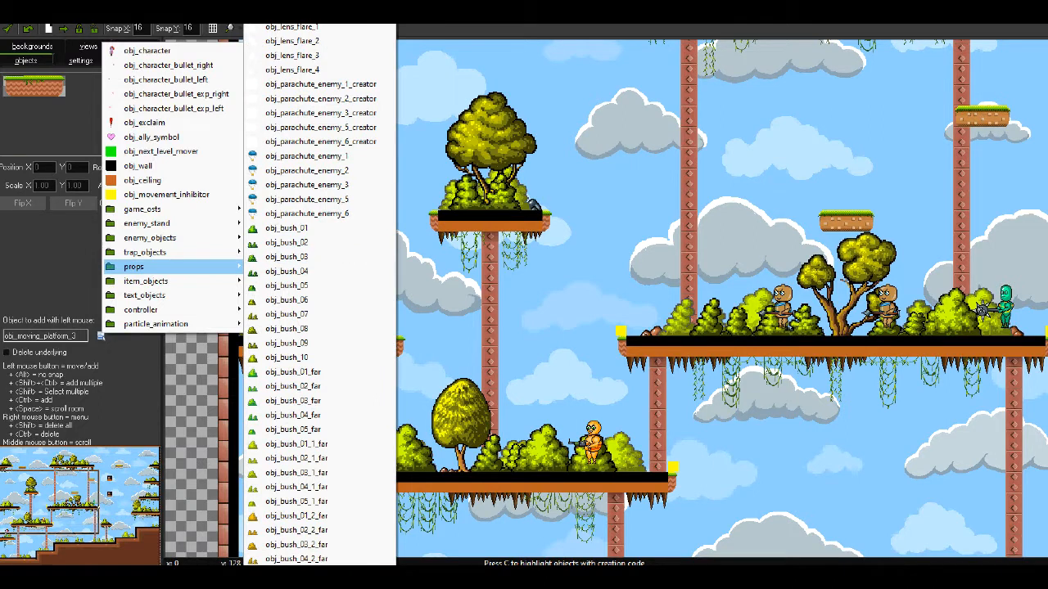
scroll(320, 295, down, 14)
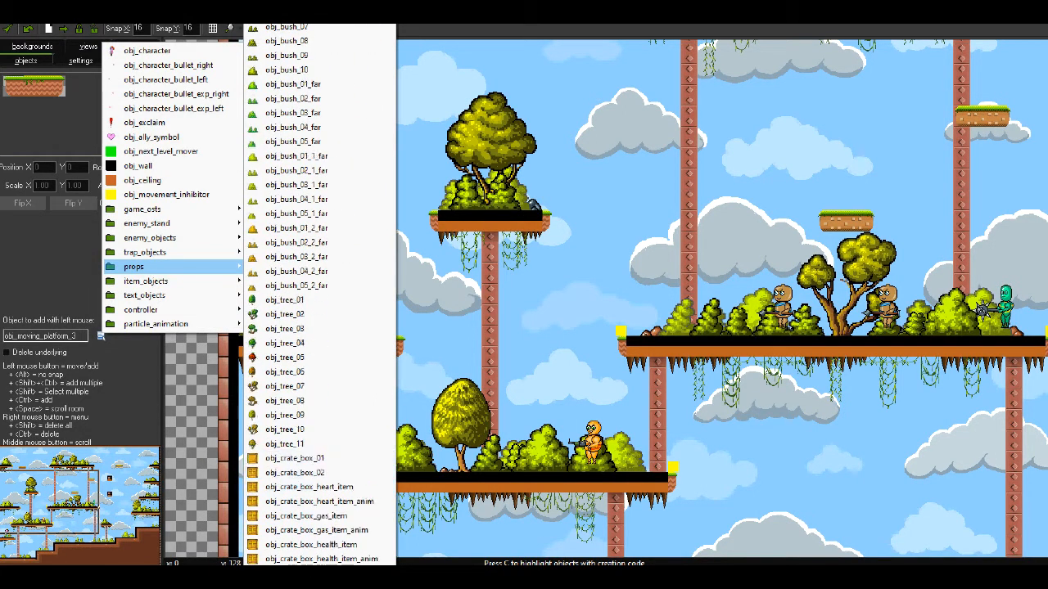
click(310, 531)
drag(315, 87, 241, 281)
drag(45, 501, 163, 481)
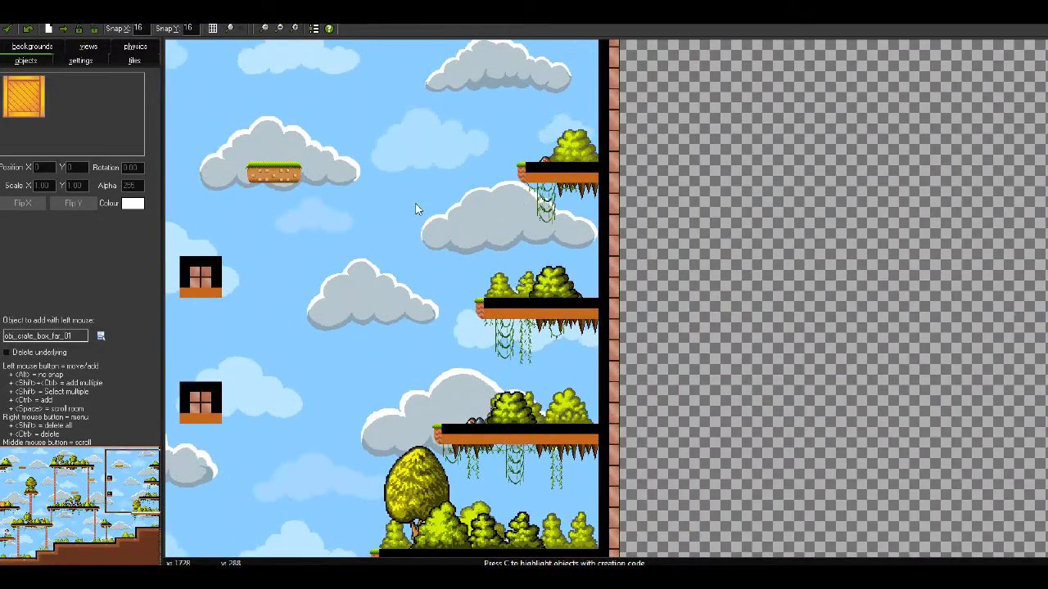
drag(448, 205, 563, 270)
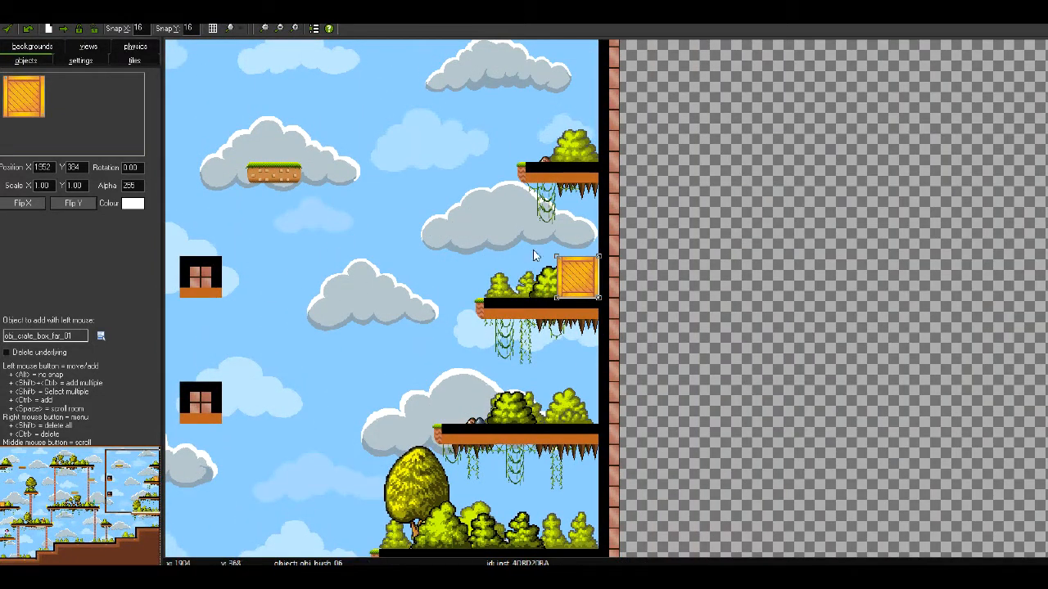
Place an obj_laser_thrower_turret_left_stand against the right wall on each of the two ledges below the crate.
drag(121, 476, 154, 498)
click(100, 337)
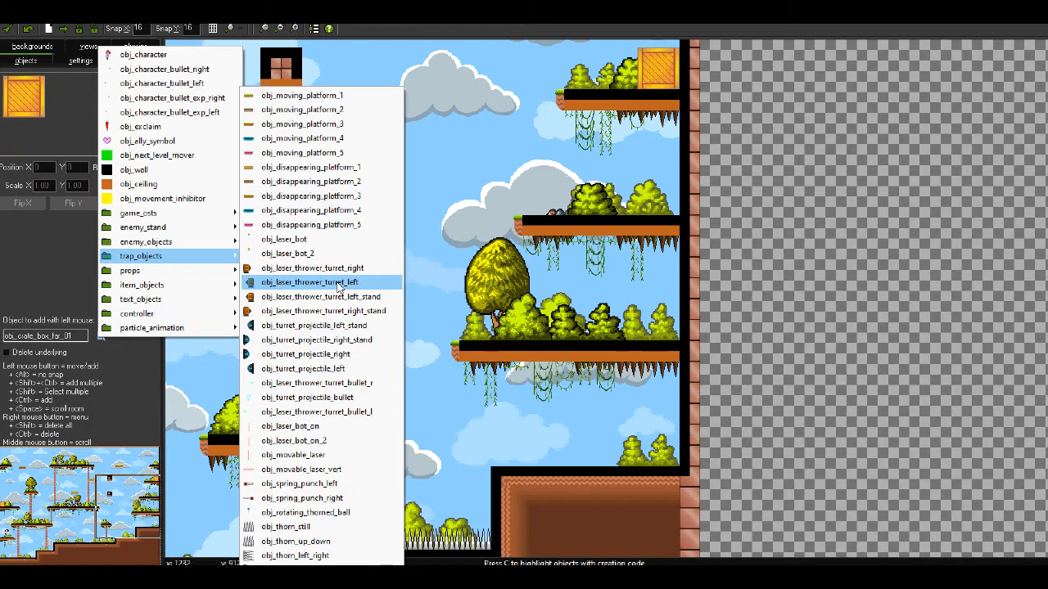
click(345, 297)
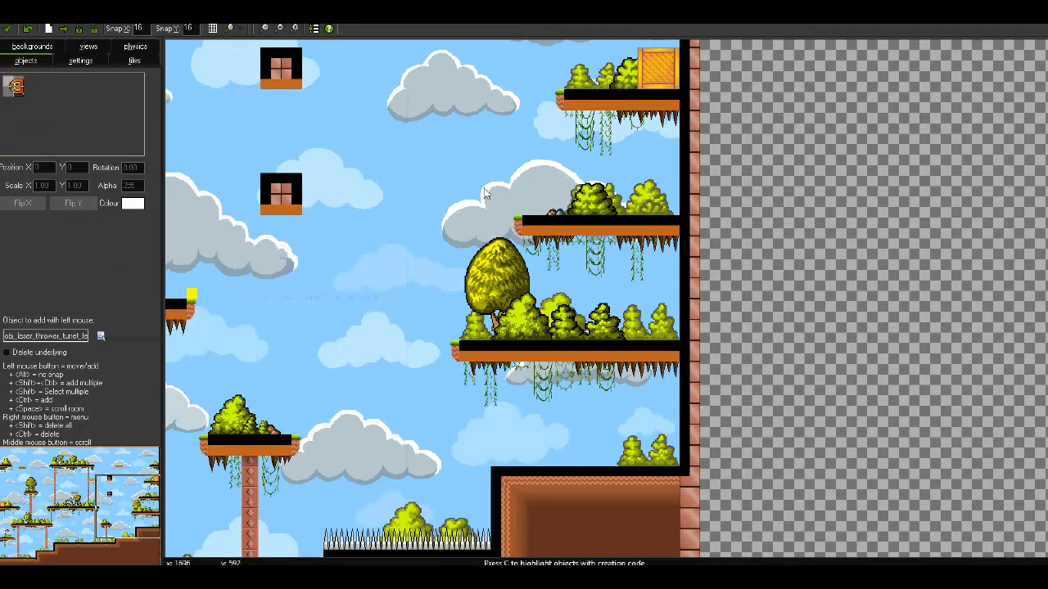
click(664, 199)
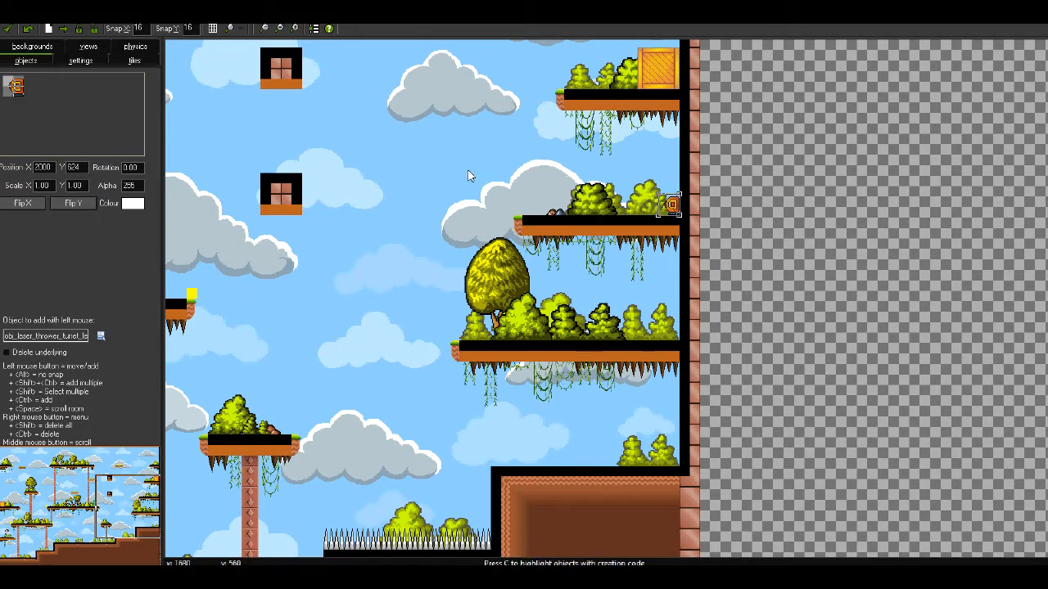
drag(424, 266, 646, 336)
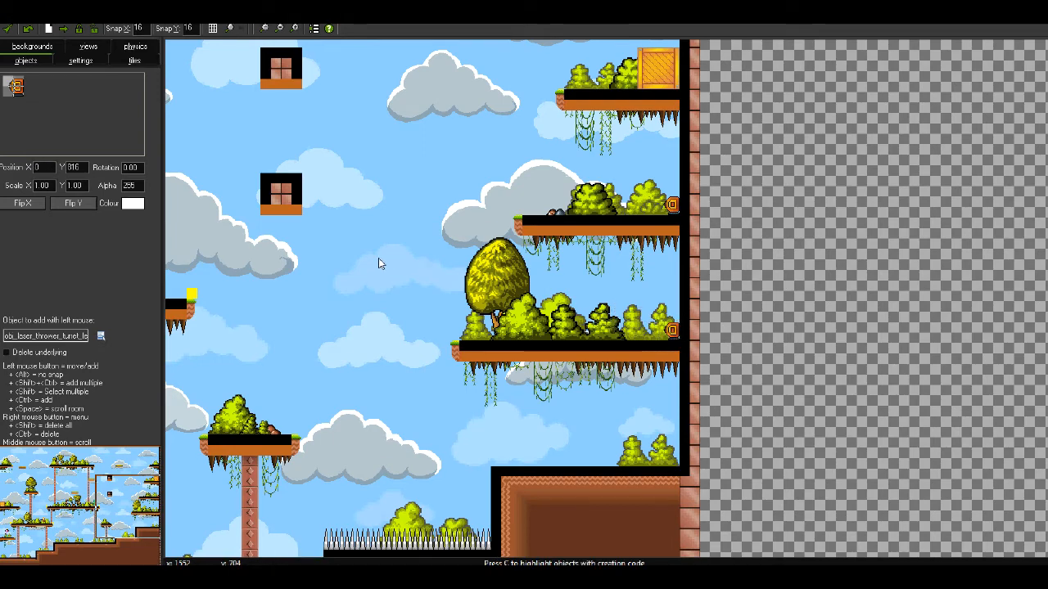
Cover the tops of both floating blocks with obj_thorn_still spikes.
drag(88, 521, 109, 486)
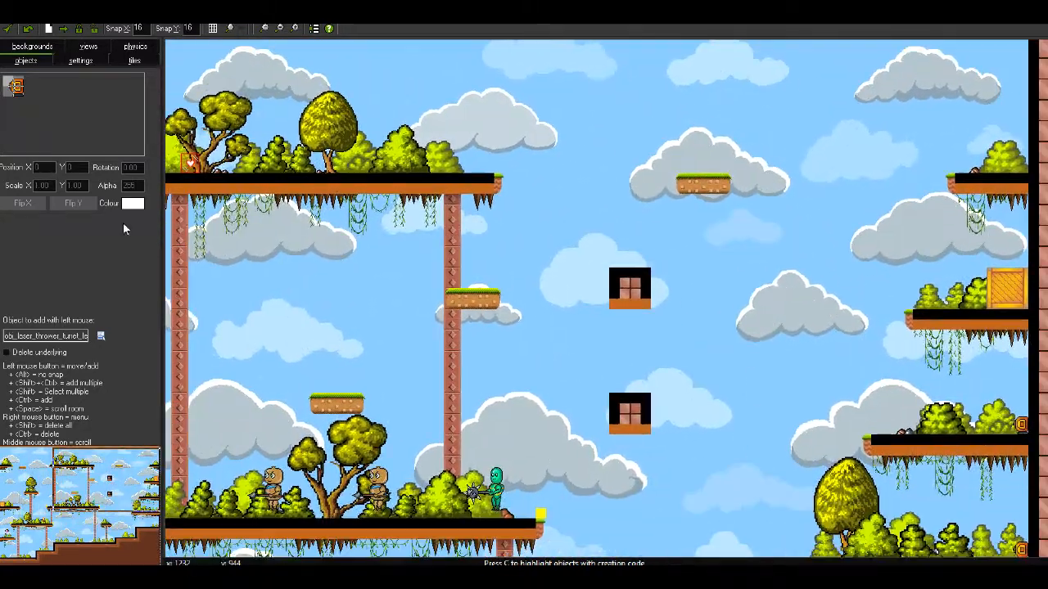
click(99, 336)
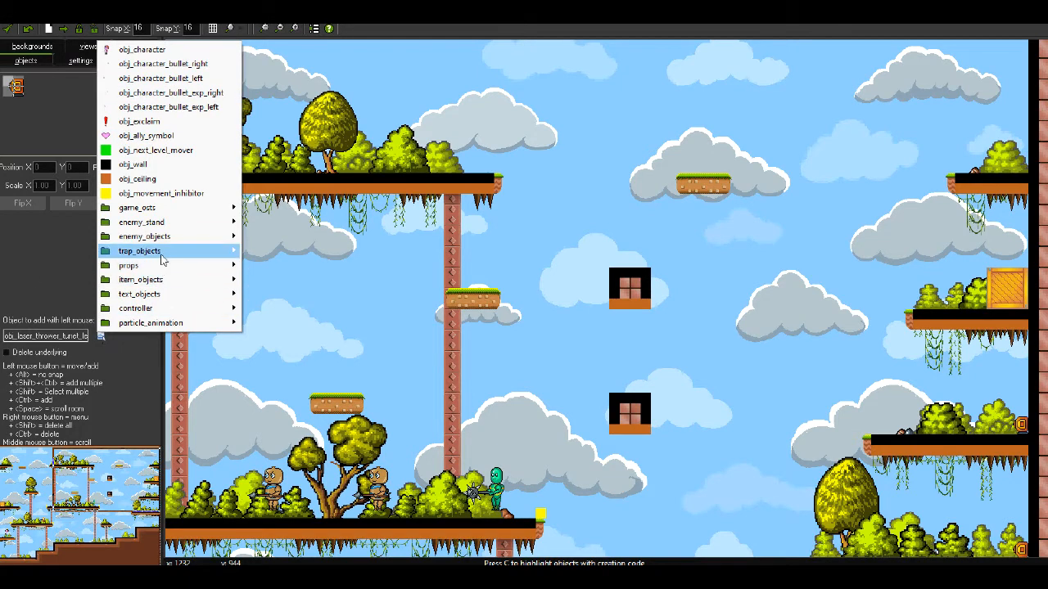
mouse_move(169, 239)
click(324, 527)
click(606, 256)
click(646, 260)
drag(641, 246, 641, 259)
drag(620, 409, 626, 385)
Line the undersides of both floating blocks with obj_thorn_still spikes flipped vertically to a Y scale of -1.00.
drag(684, 358, 619, 332)
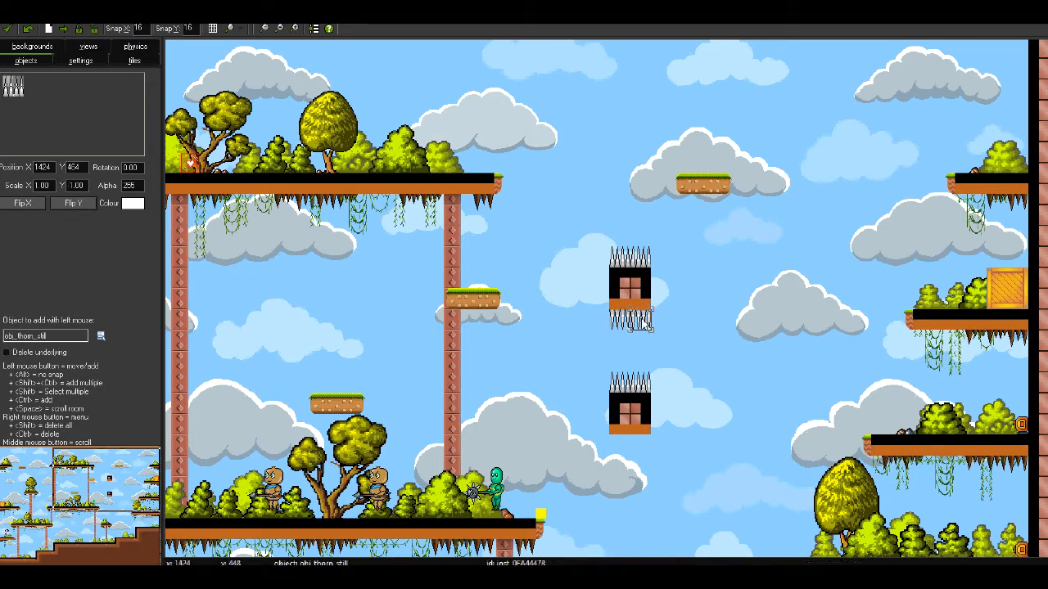
drag(643, 324, 624, 443)
key(ctrl+c)
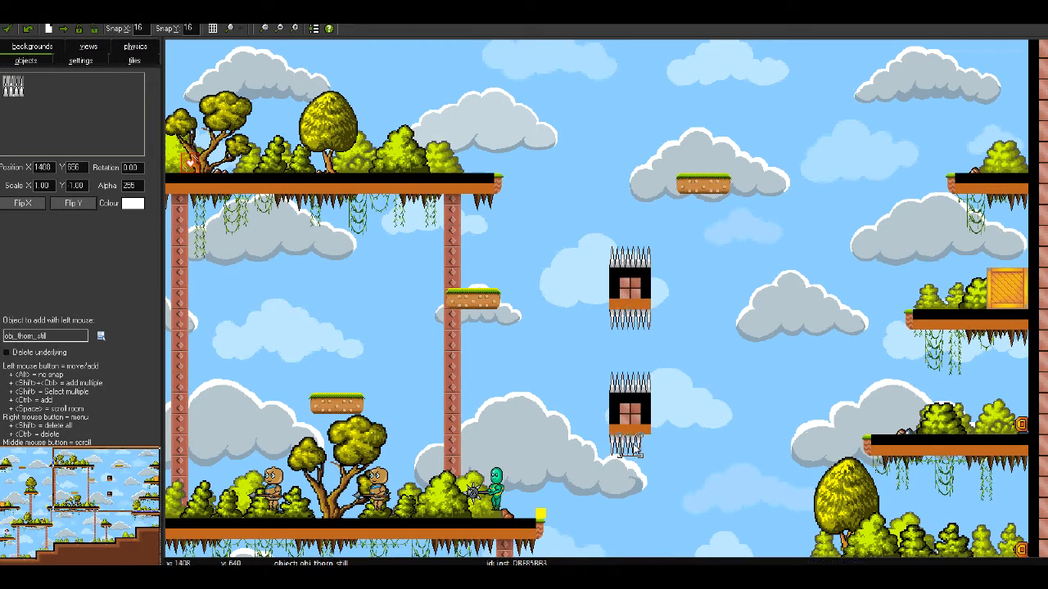
drag(114, 505, 46, 538)
click(100, 335)
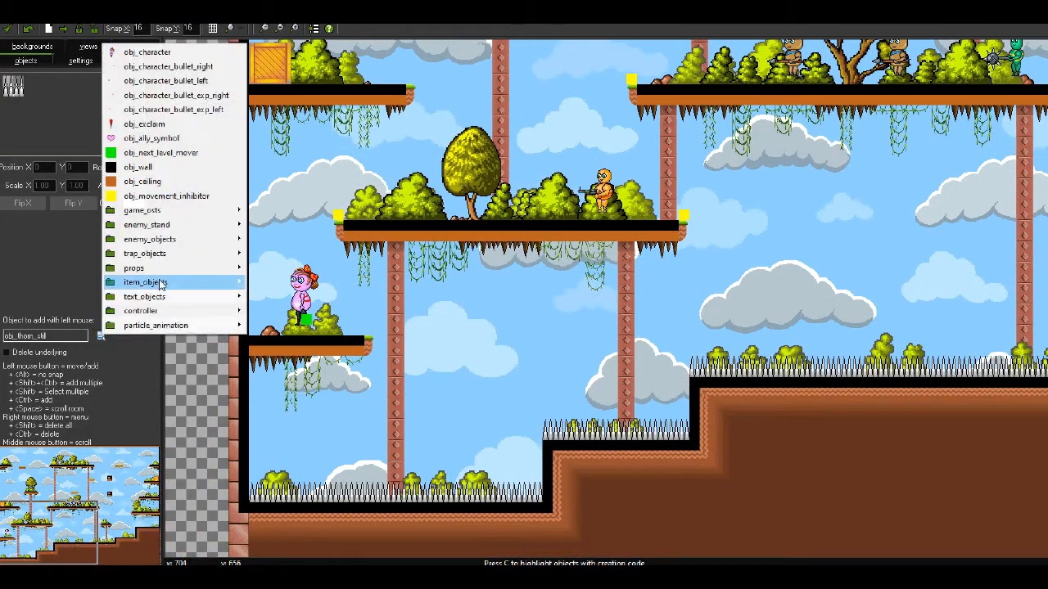
mouse_move(179, 259)
click(58, 260)
Place an obj_bush_07 beside the bushes on the highest ground step near the right wall, scaled to 1.50.
drag(63, 557, 154, 523)
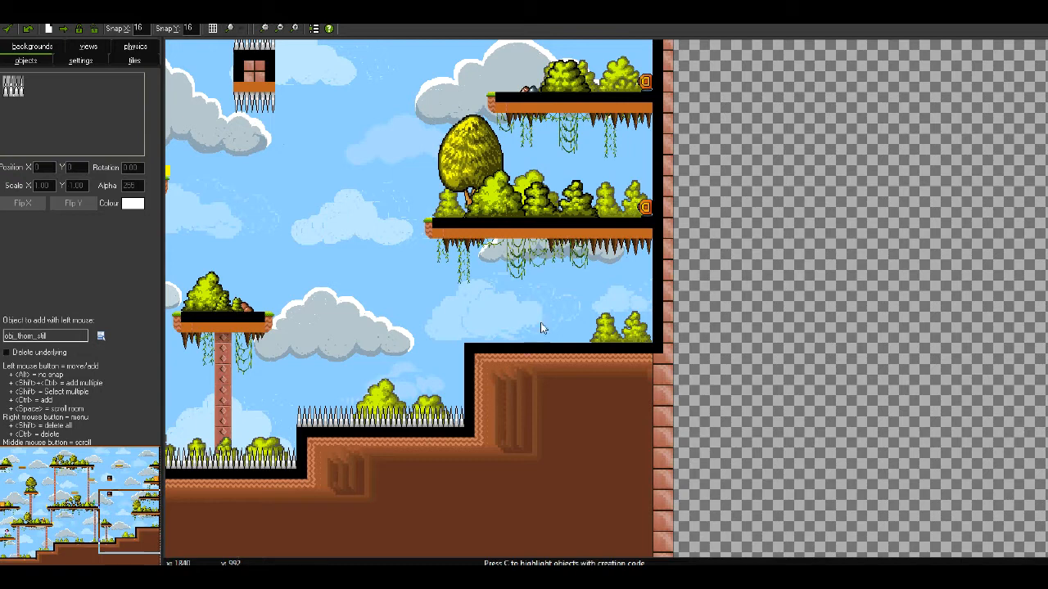
click(103, 338)
mouse_move(168, 273)
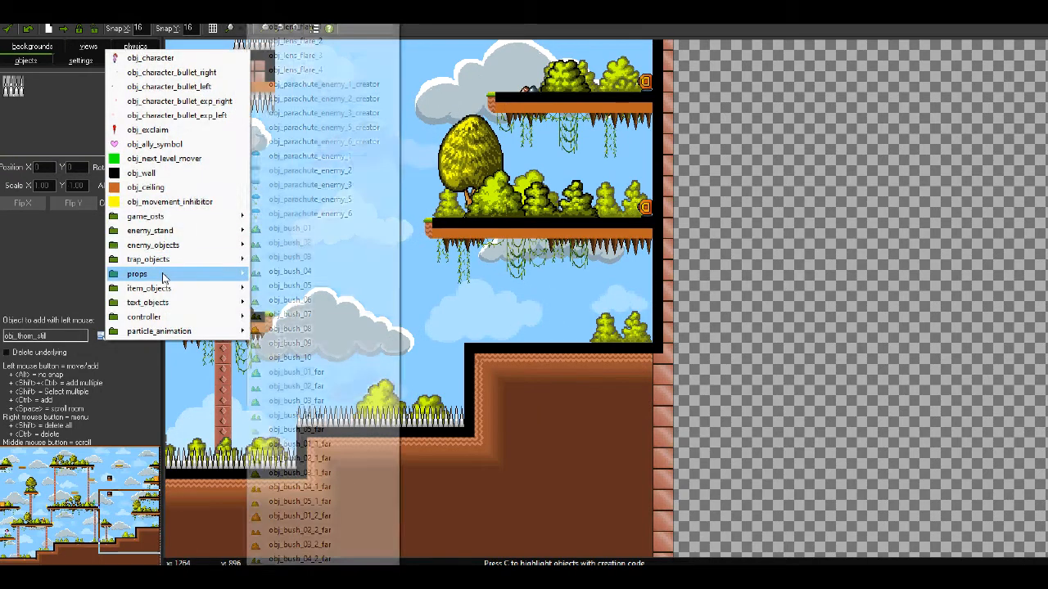
click(307, 316)
click(488, 288)
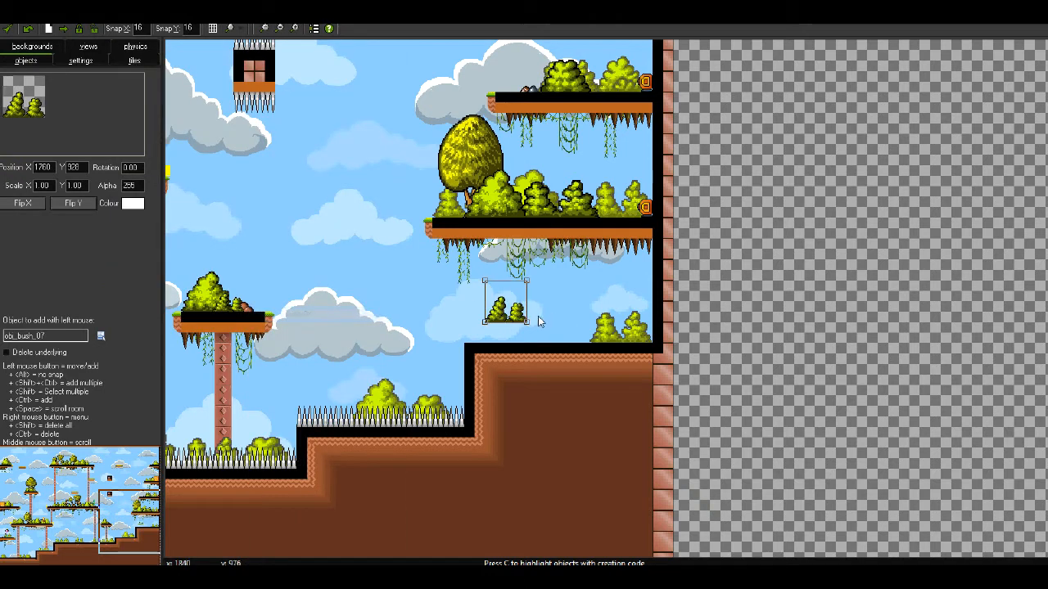
drag(526, 320, 577, 319)
click(343, 392)
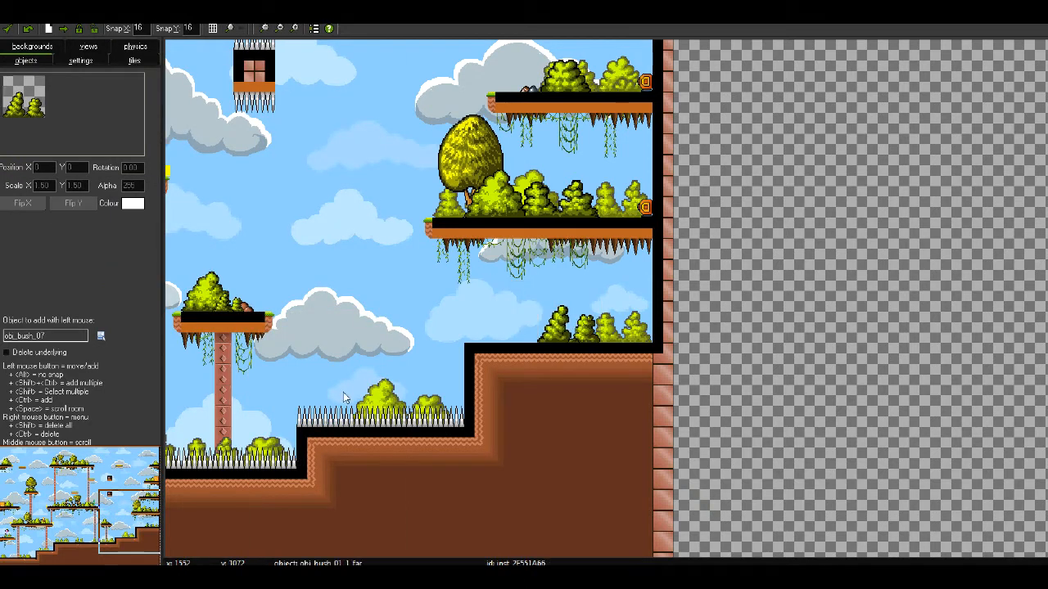
Place an obj_exit_sign_2 near the left edge of the highest ground step, left of the bushes.
click(100, 335)
mouse_move(172, 264)
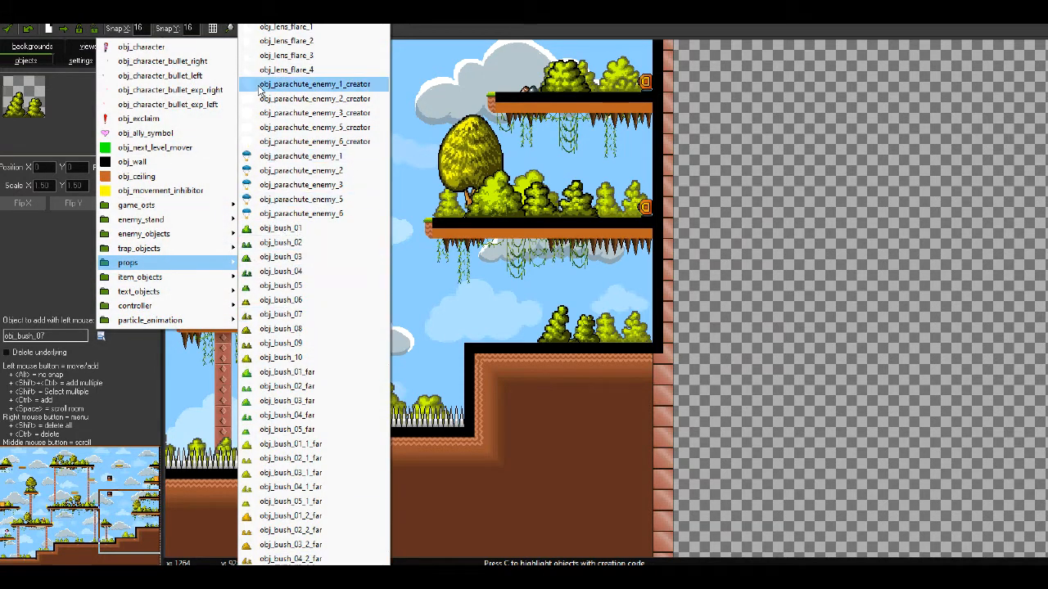
scroll(314, 558, down, 15)
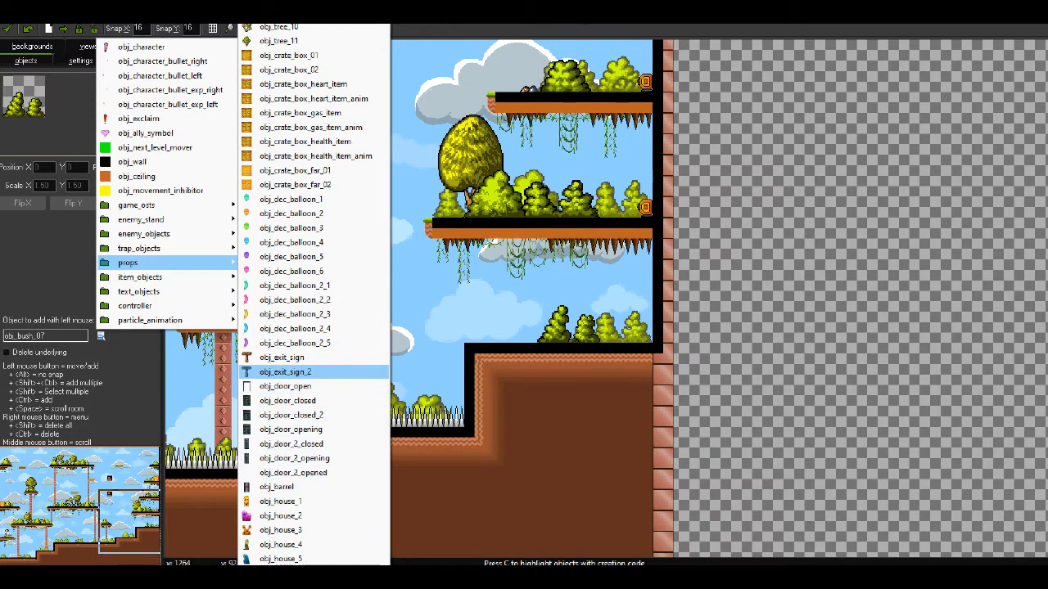
click(286, 371)
drag(449, 295, 494, 322)
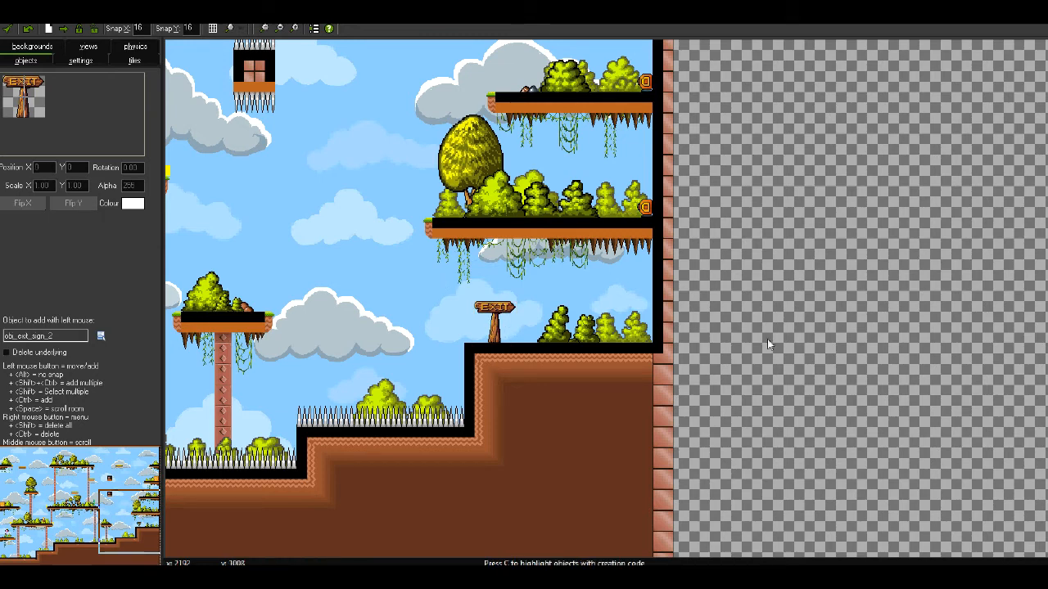
Place an obj_door_closed on the highest ground step, standing against the right wall.
click(99, 337)
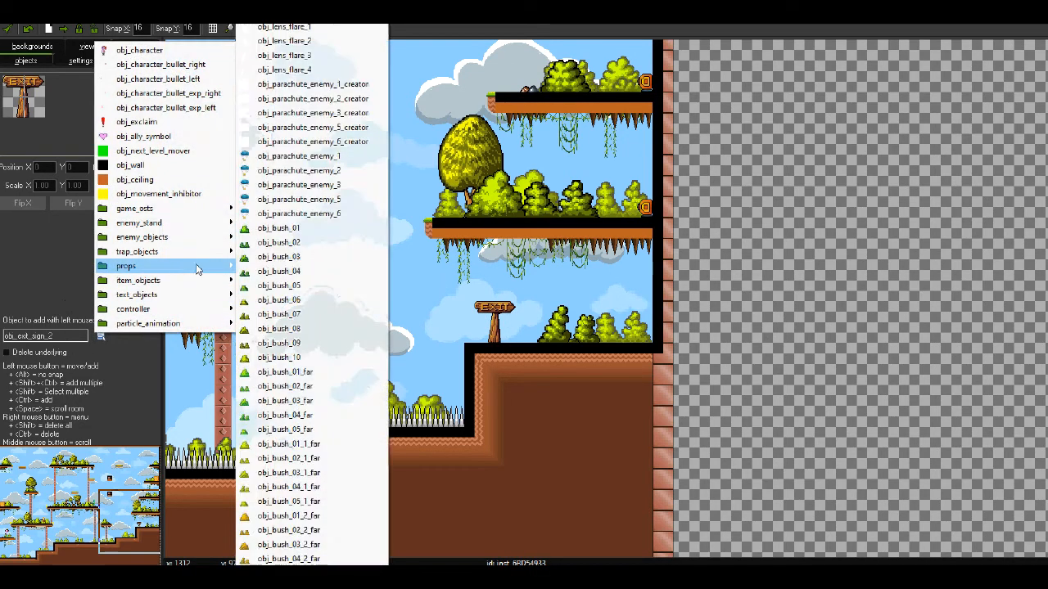
key(Up)
key(Up)
key(Up)
key(Up)
key(Up)
key(Up)
key(Up)
key(Up)
key(Up)
key(Up)
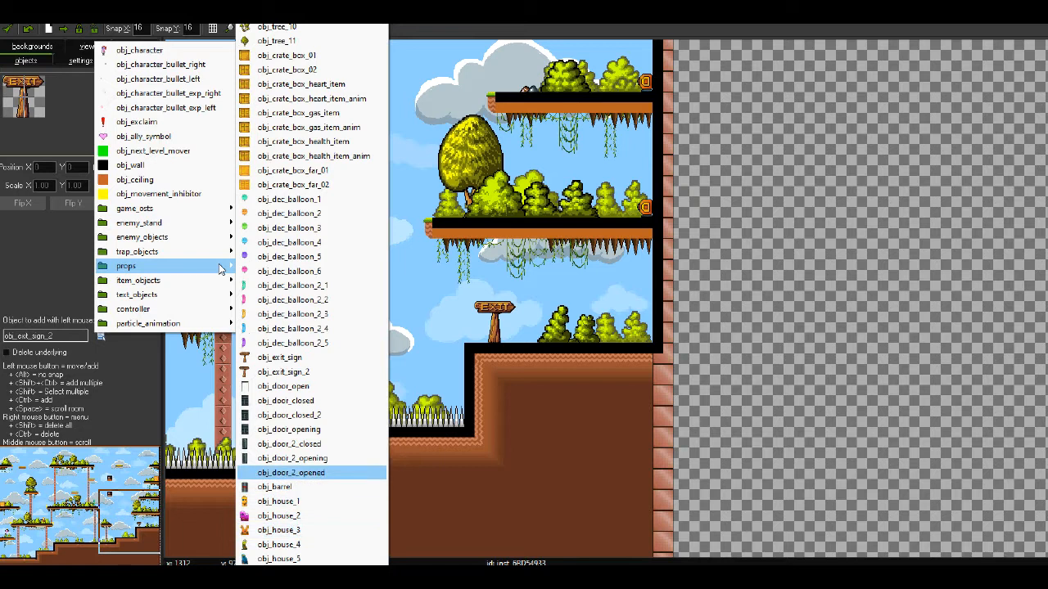
key(Up)
key(Up)
key(Up)
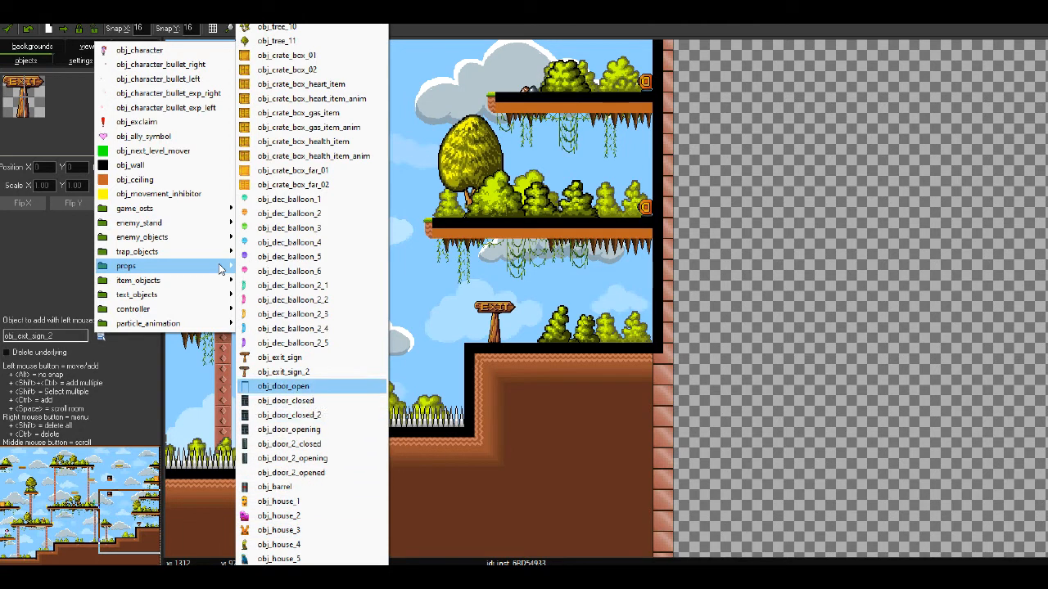
key(Down)
key(Return)
drag(598, 375, 620, 334)
click(621, 398)
click(611, 330)
key(Right)
key(Left)
key(Left)
key(Right)
key(Right)
key(Right)
key(Right)
key(Right)
key(Right)
key(Right)
key(Right)
key(Right)
click(618, 378)
Place an obj_disappearing_platform_3 above the spikes, just left of the ground step holding the exit sign.
drag(133, 459, 140, 527)
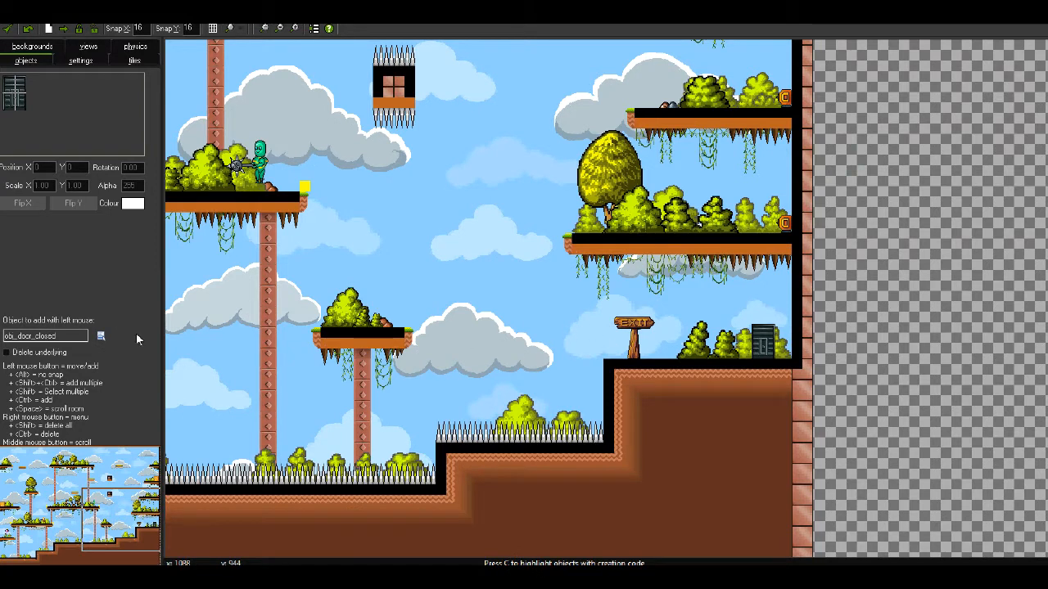
click(101, 335)
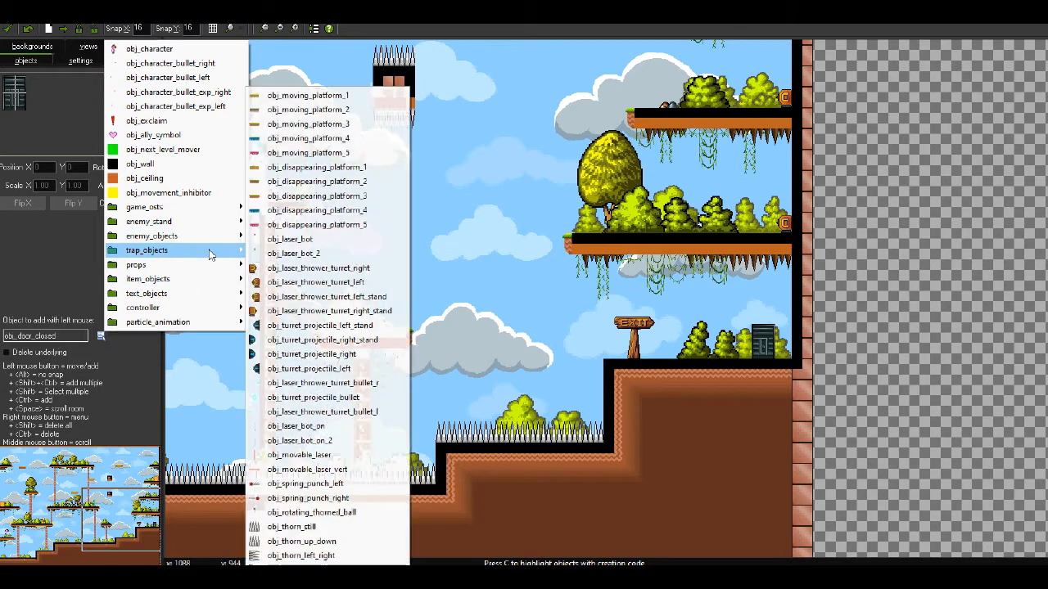
click(362, 197)
drag(502, 314, 533, 368)
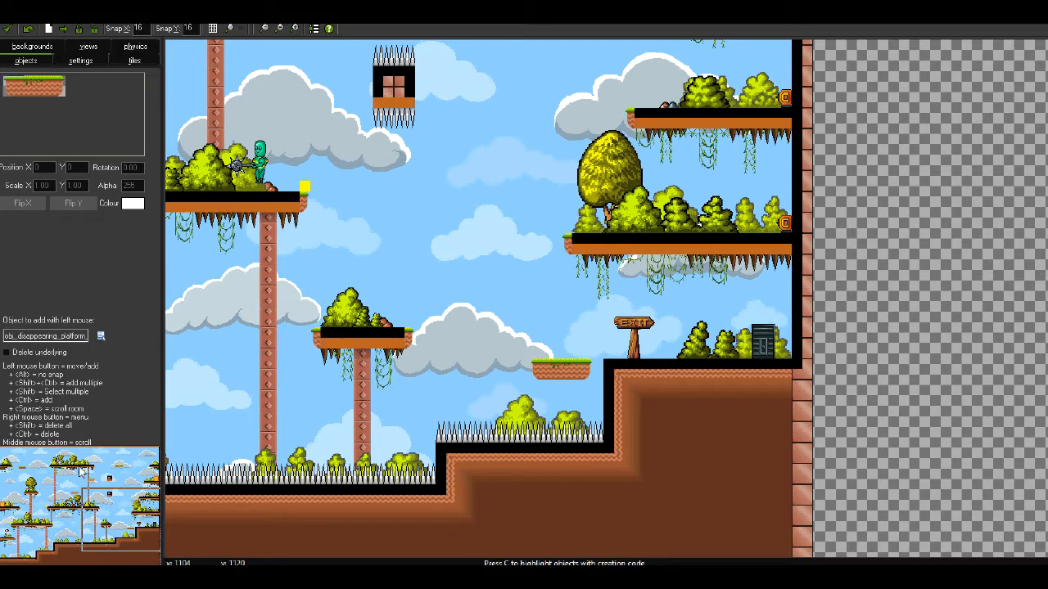
Place a plain brown tile from bg_tileset_1 in the open air right of the enemies' platform, at X 1344, Y 768.
drag(82, 471, 106, 528)
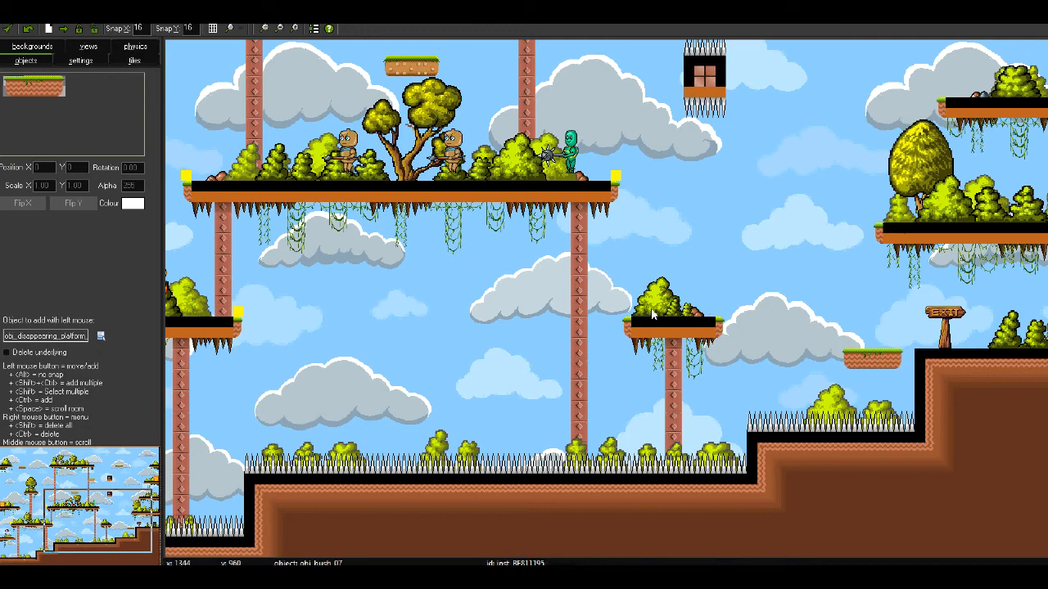
click(105, 515)
mouse_move(104, 514)
mouse_down()
mouse_move(123, 523)
mouse_move(16, 516)
mouse_move(117, 514)
mouse_up()
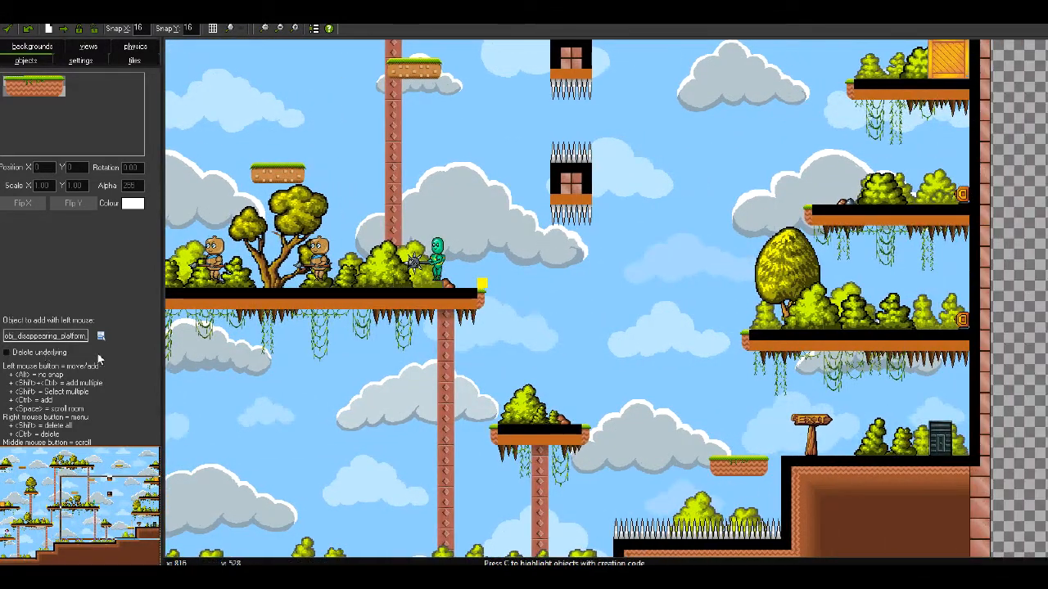
click(136, 62)
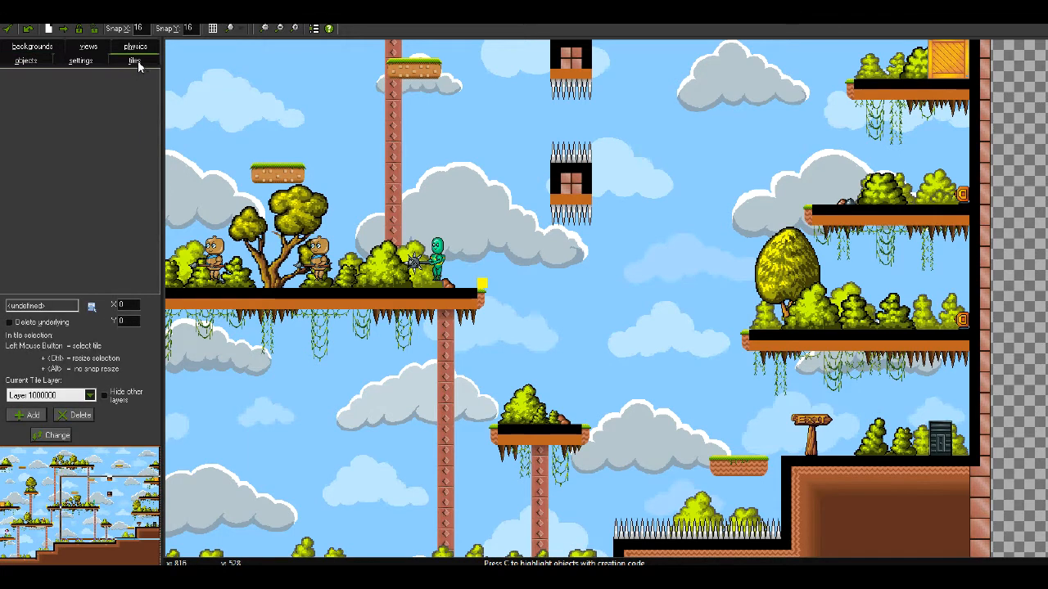
click(95, 307)
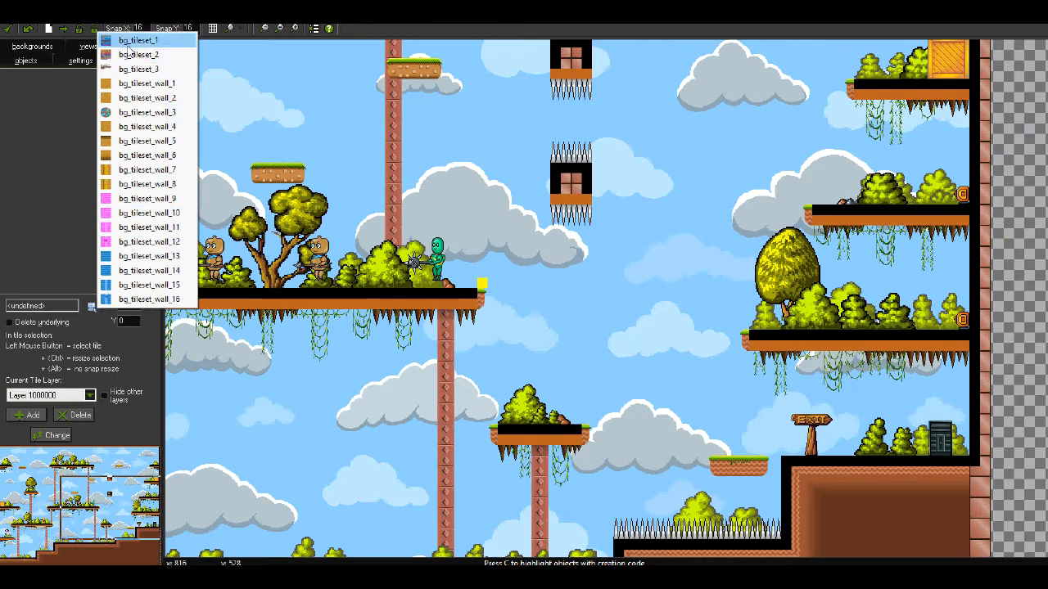
click(131, 45)
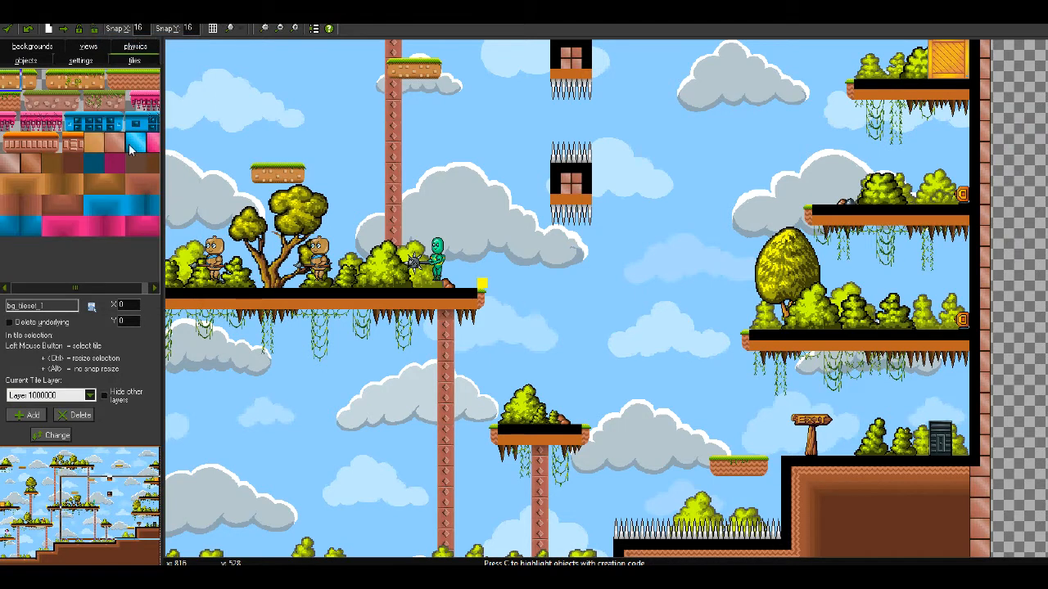
click(532, 285)
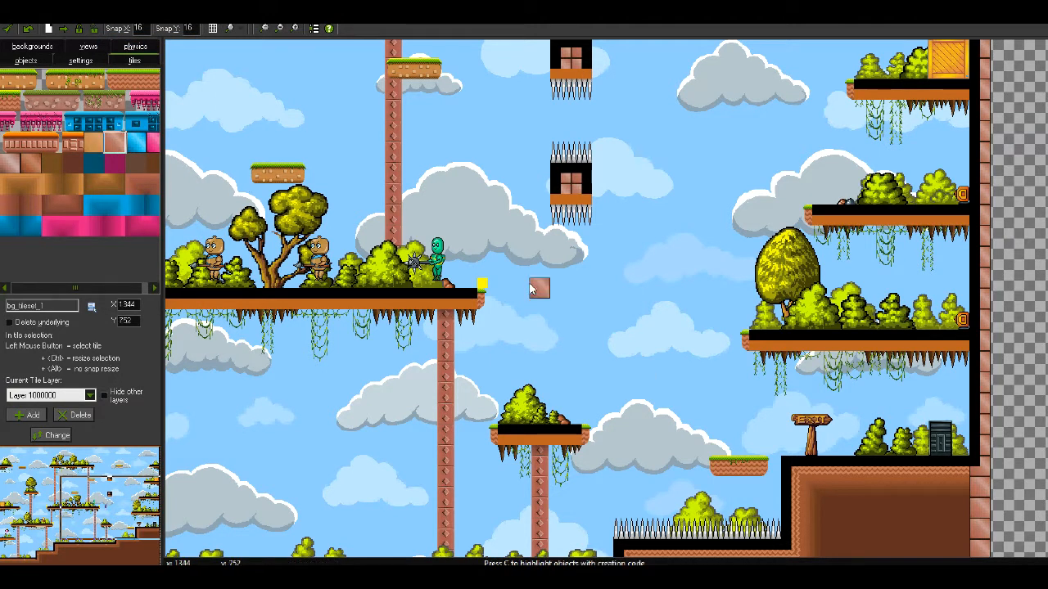
drag(531, 288, 538, 296)
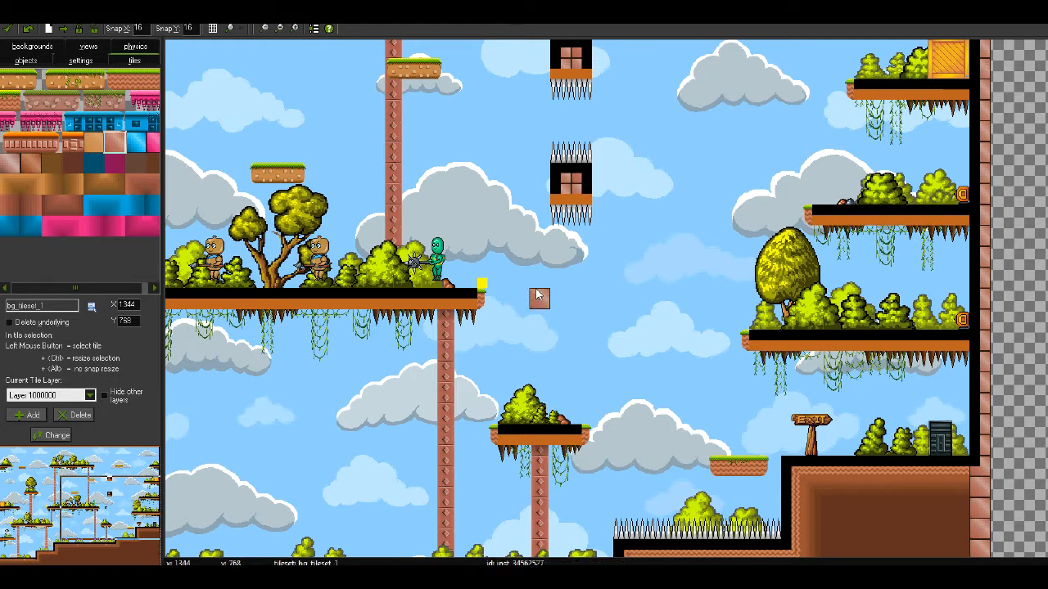
Build the floating brown tile up into a block two tiles wide and two tiles high, removing the surplus tiles.
mouse_move(538, 295)
mouse_down()
mouse_move(553, 287)
mouse_move(554, 296)
mouse_up()
drag(543, 298, 536, 298)
click(556, 298)
click(560, 319)
click(540, 320)
right_click(560, 319)
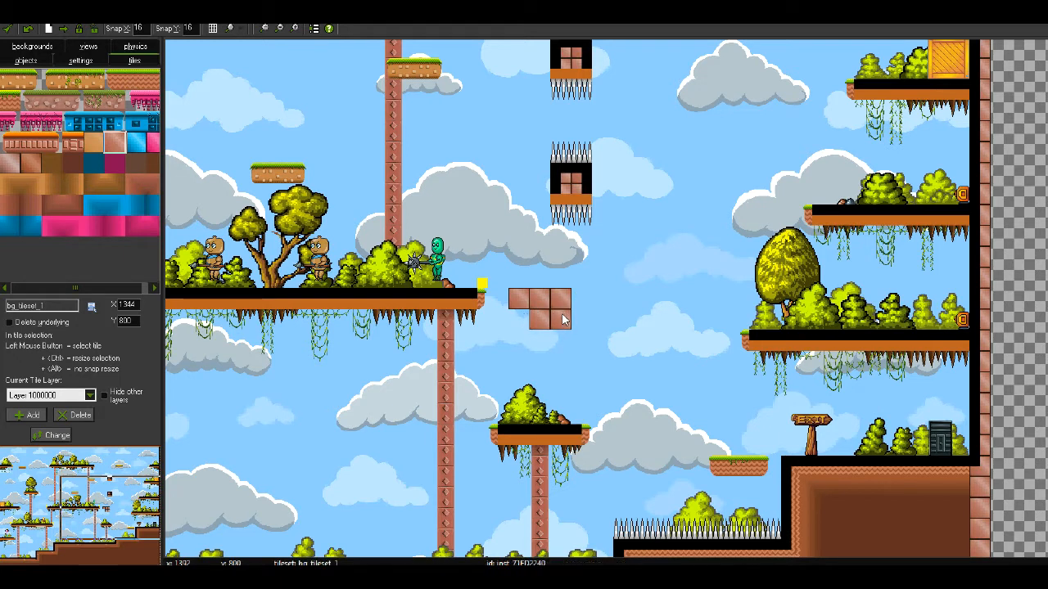
right_click(556, 300)
click(517, 322)
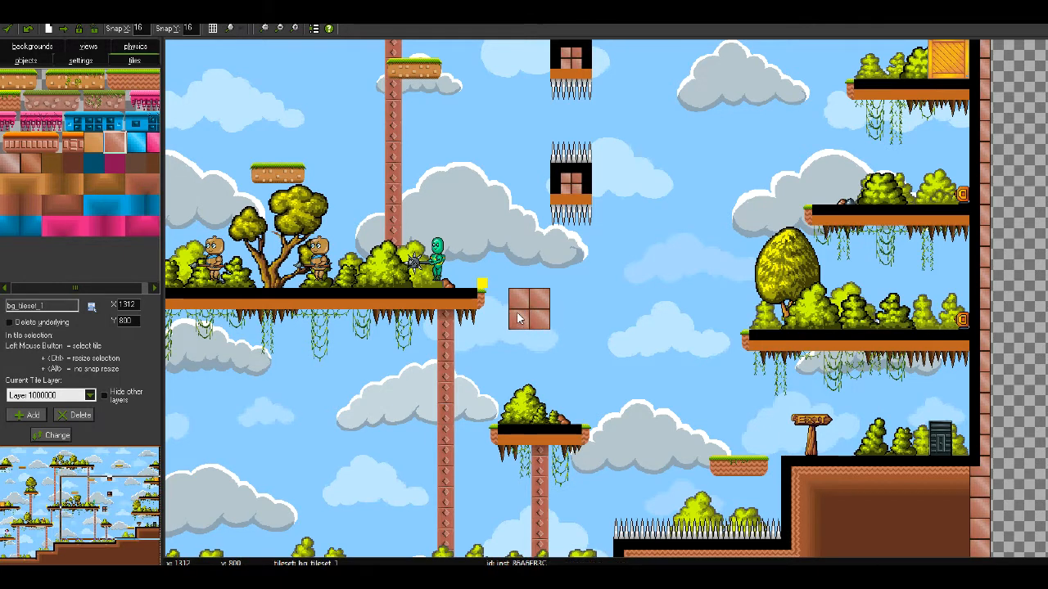
click(26, 62)
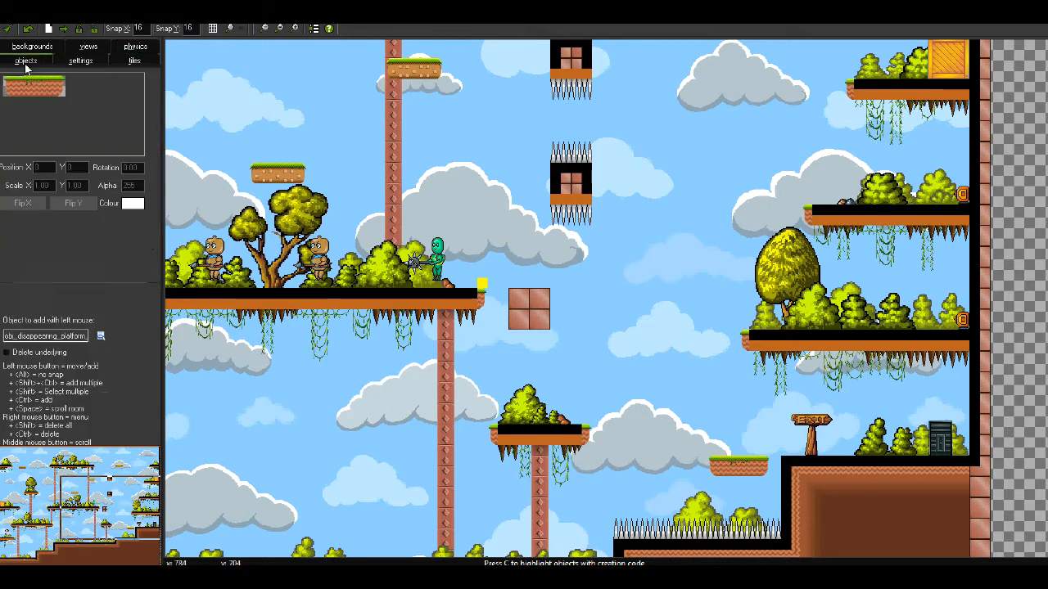
click(540, 305)
right_click(541, 305)
click(554, 305)
Shift the floating two-by-two tile block right by one 16-pixel snap step.
click(152, 62)
ctrl+drag(538, 298, 552, 316)
Cover the middle of the floating tile block's top edge with obj_wall.
click(26, 60)
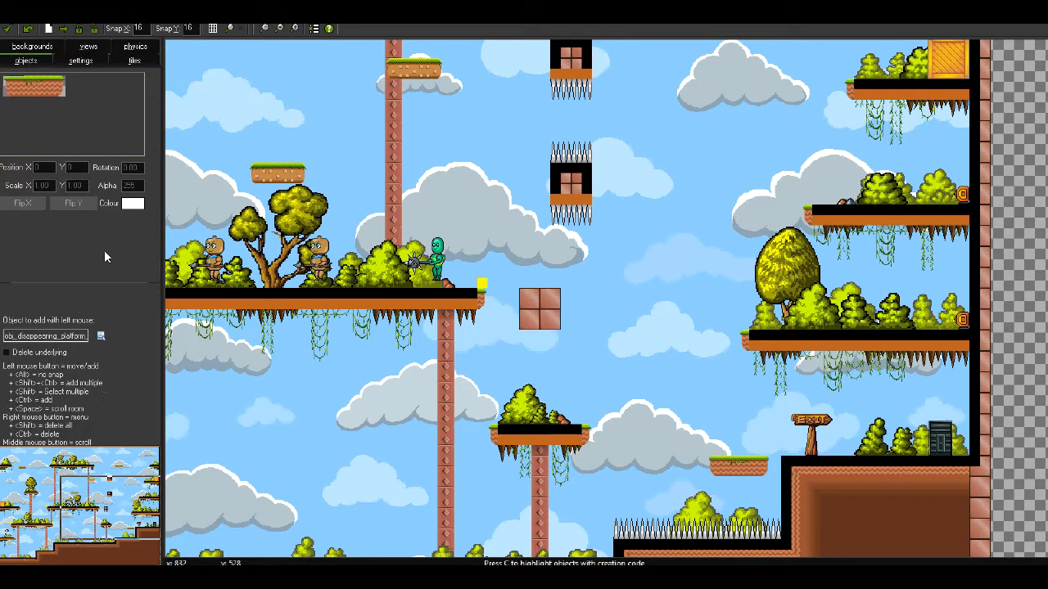
click(100, 336)
click(133, 166)
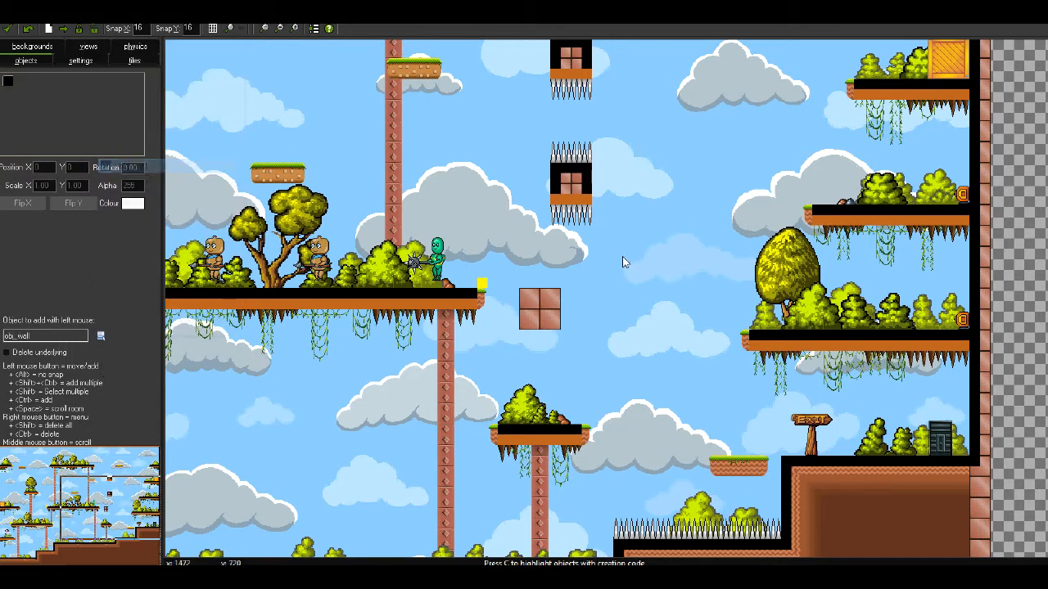
click(525, 293)
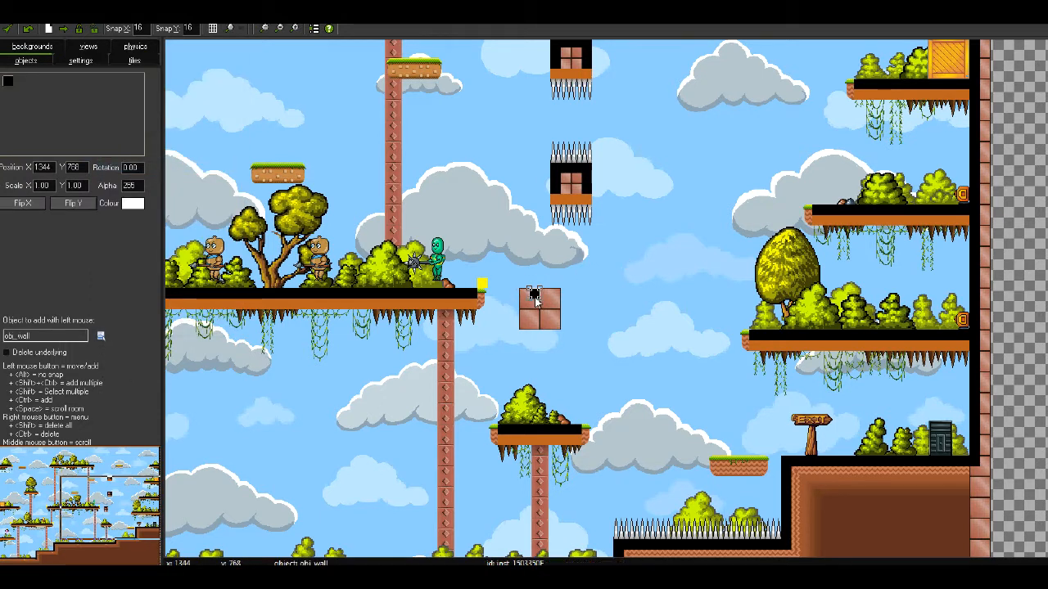
right_click(544, 296)
click(565, 306)
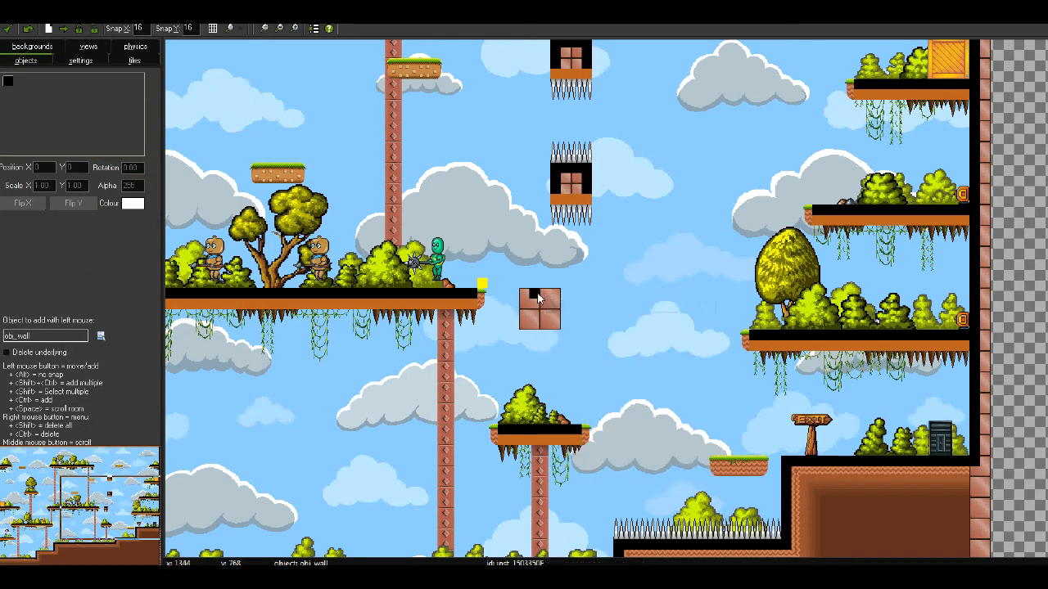
Line the left and right sides of the floating tile block with obj_wall pieces stretched to a Y scale of 3.00.
click(525, 303)
drag(528, 310, 531, 330)
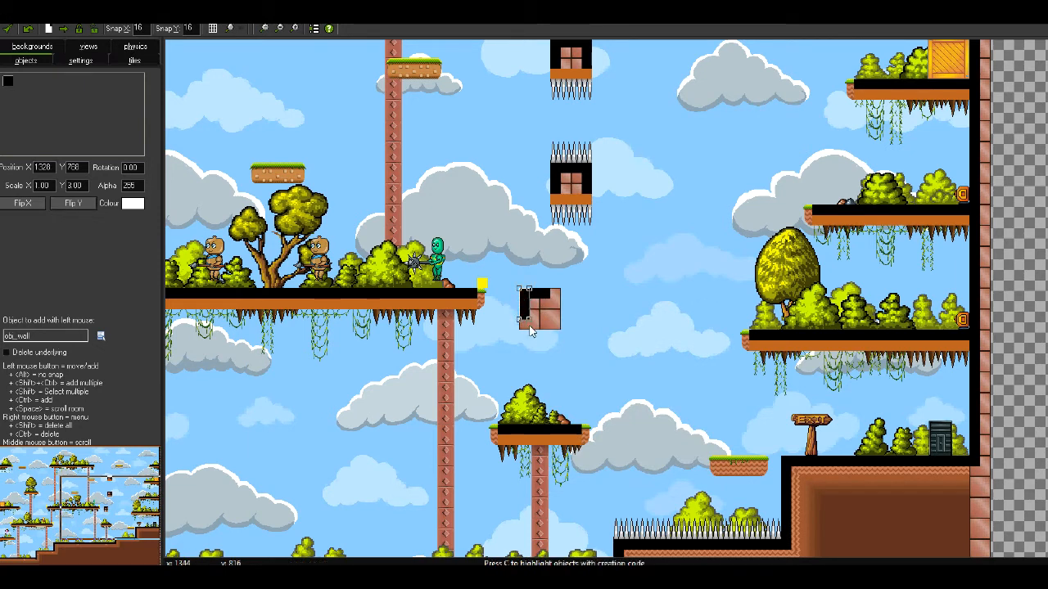
click(563, 299)
drag(560, 309, 562, 327)
click(565, 330)
Cover the underside of the floating tile block with an obj_ceiling stretched to an X scale of 4.00.
click(102, 335)
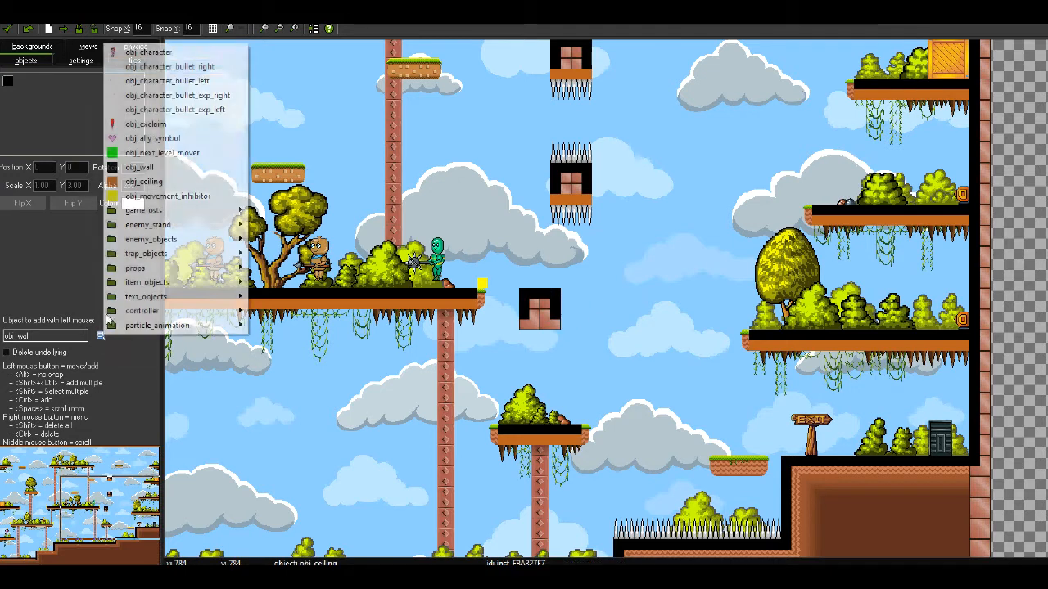
click(144, 181)
click(526, 326)
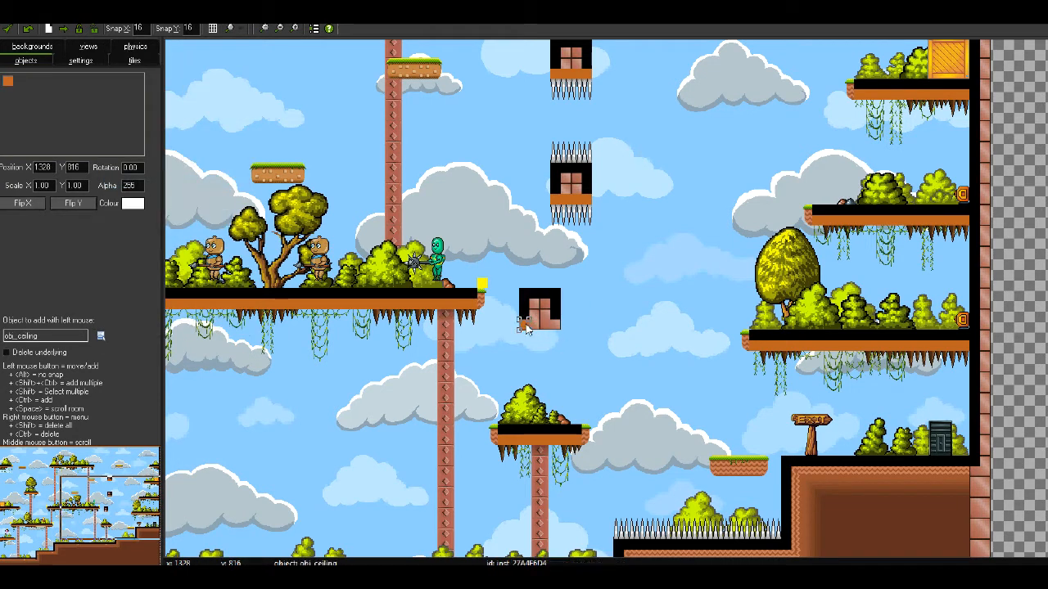
drag(533, 332, 564, 333)
click(620, 323)
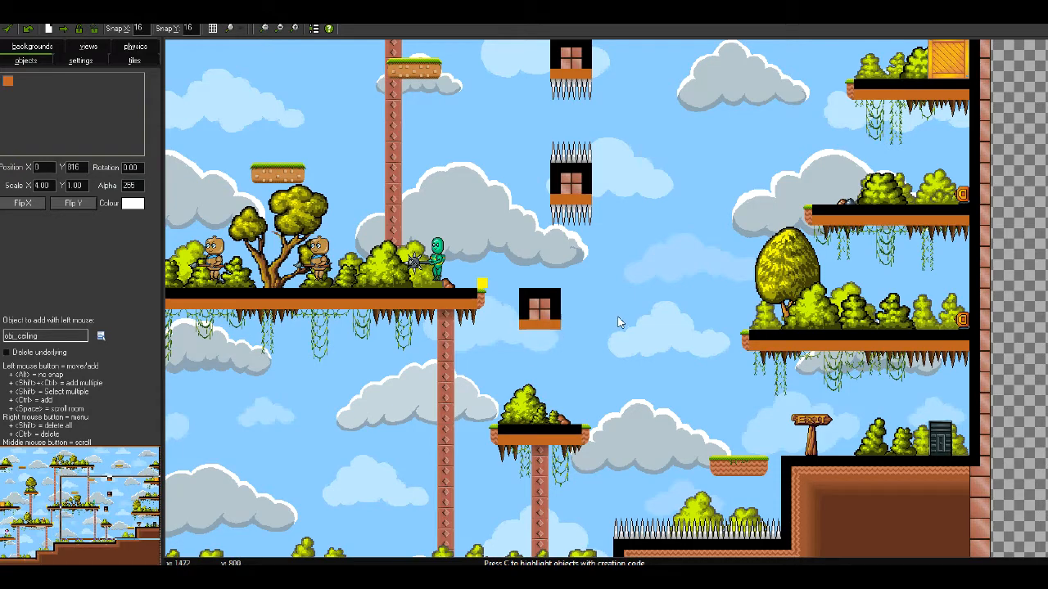
Place two obj_thorn_still spikes side by side on top of the new floating block.
drag(72, 501, 101, 511)
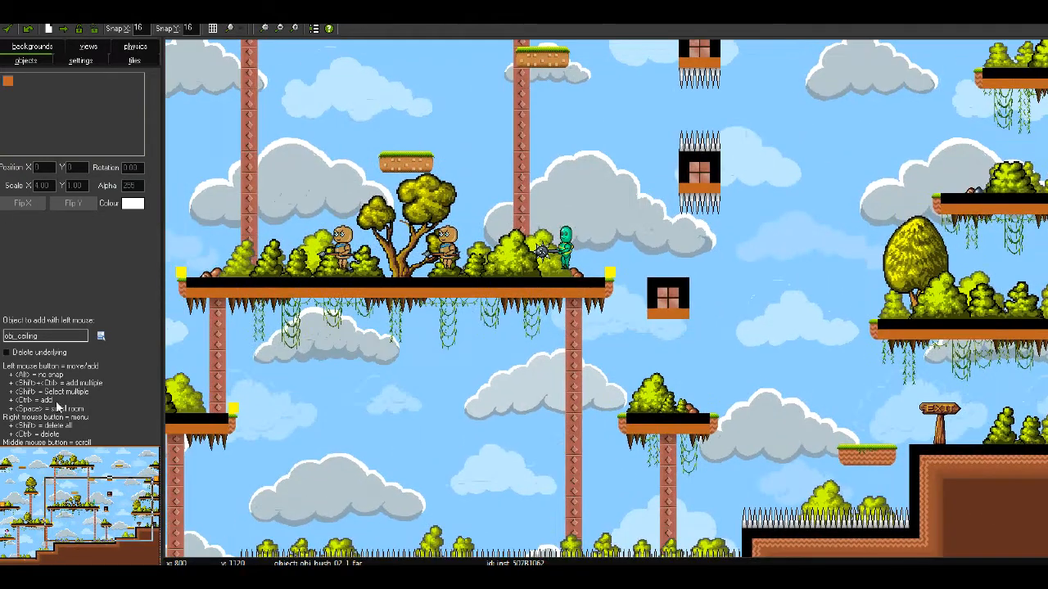
click(101, 336)
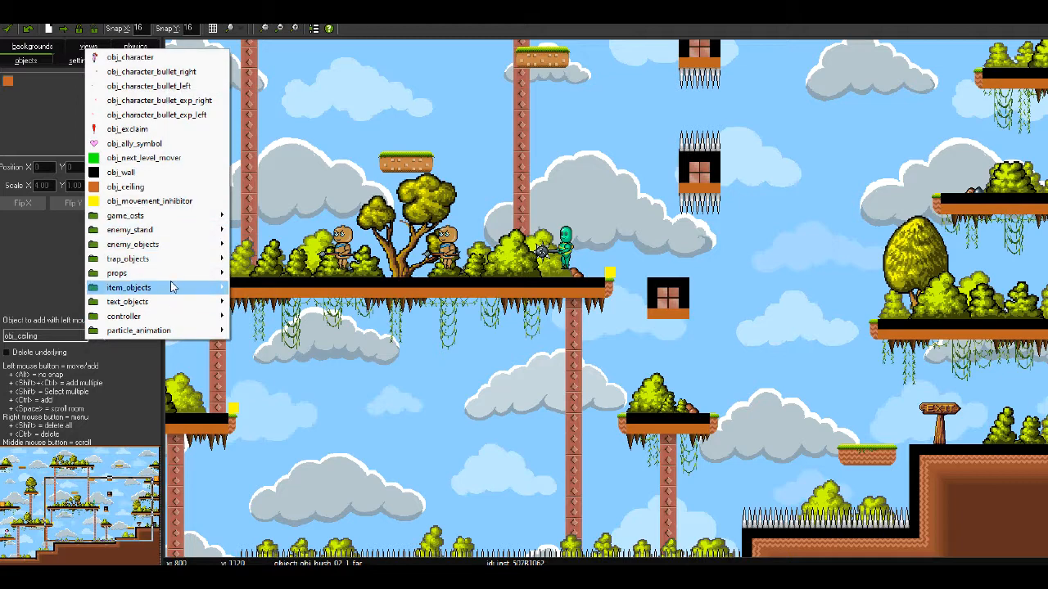
mouse_move(181, 247)
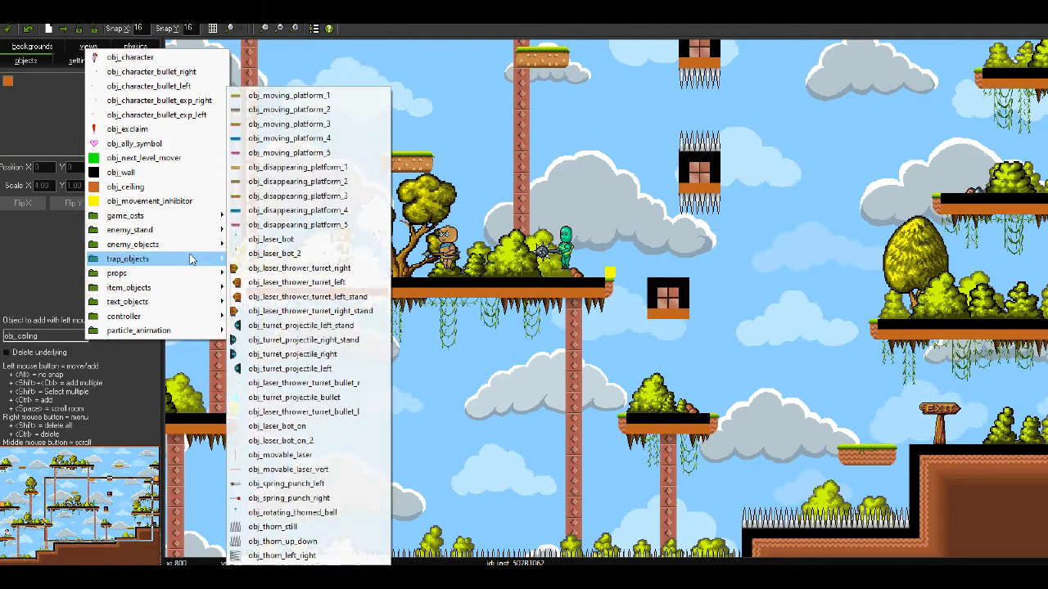
click(279, 534)
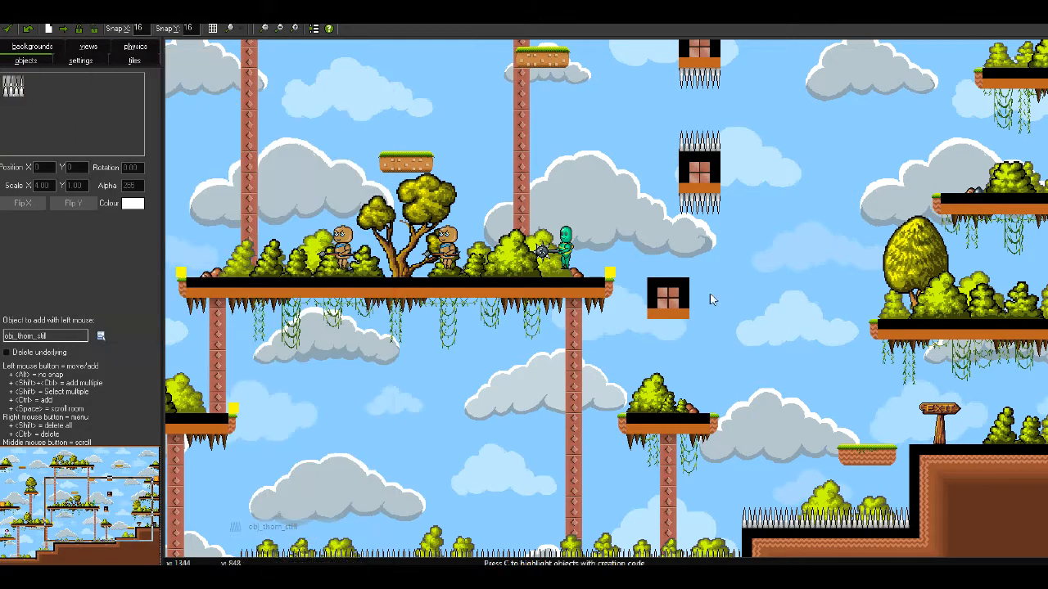
click(652, 248)
drag(660, 266, 661, 270)
drag(719, 255, 682, 267)
Add an obj_thorn_still rotated to 90.00 and set it against the left side of the new floating block at X 1312, Y 784.
drag(742, 326, 706, 291)
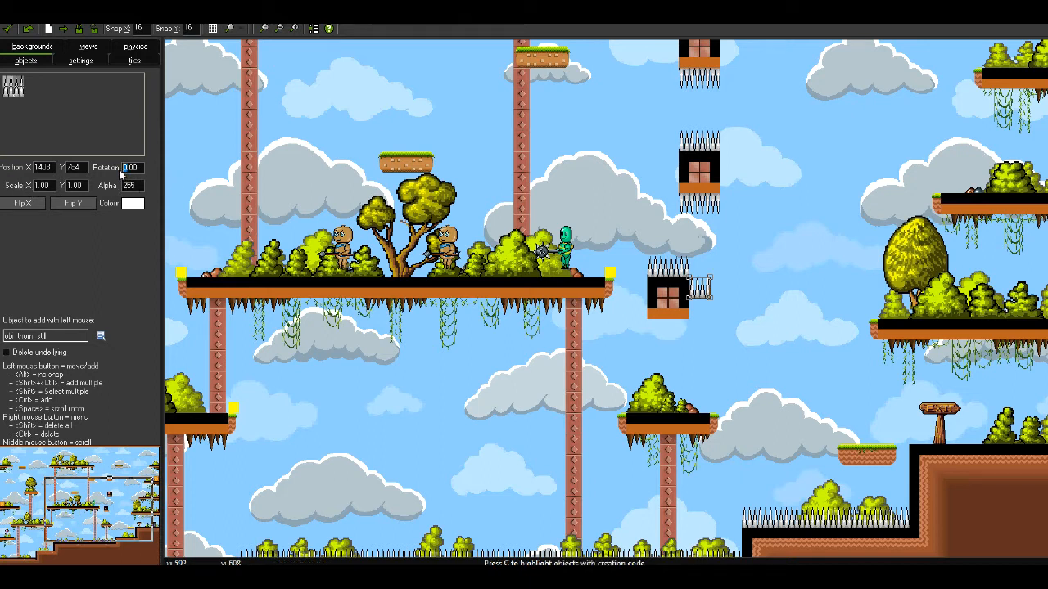
text(18)
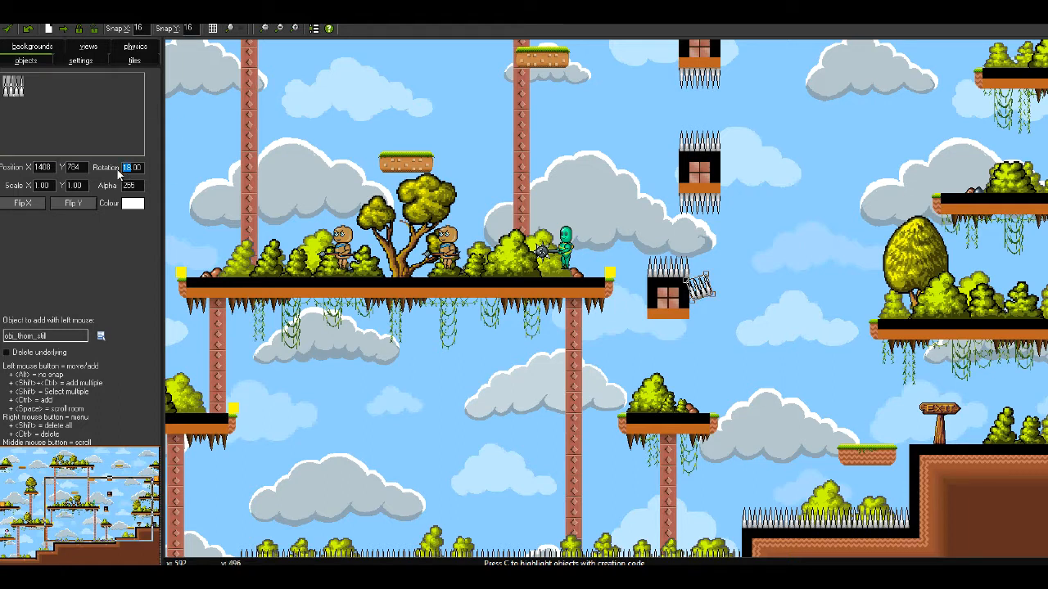
text(90)
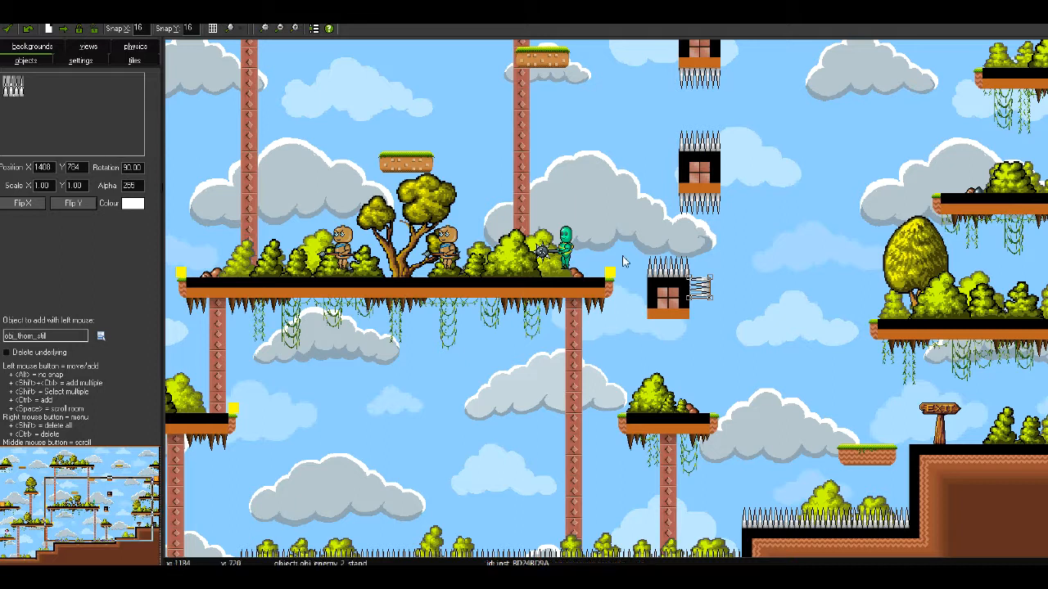
drag(695, 287, 635, 288)
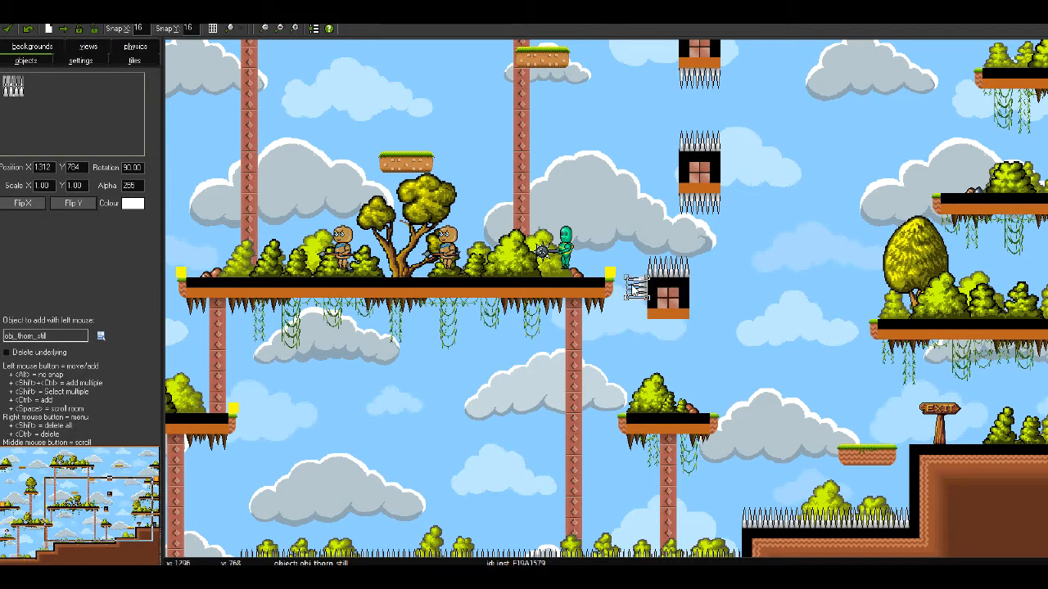
Add a second obj_thorn_still on the block's left side at X 1312, Y 816, and line its right side with two rotated to 270.00.
key(ctrl+c)
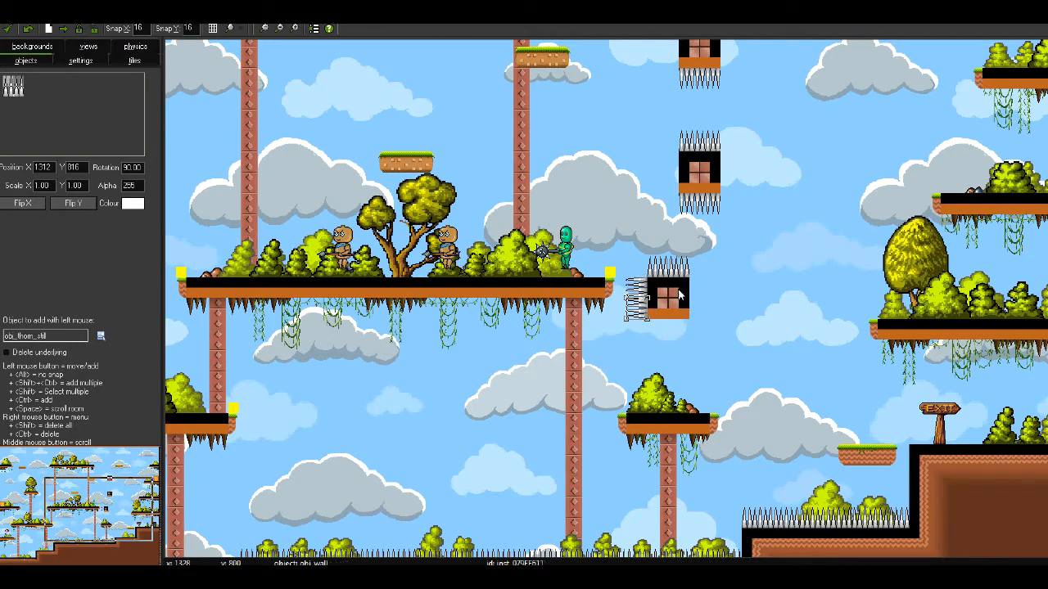
click(731, 277)
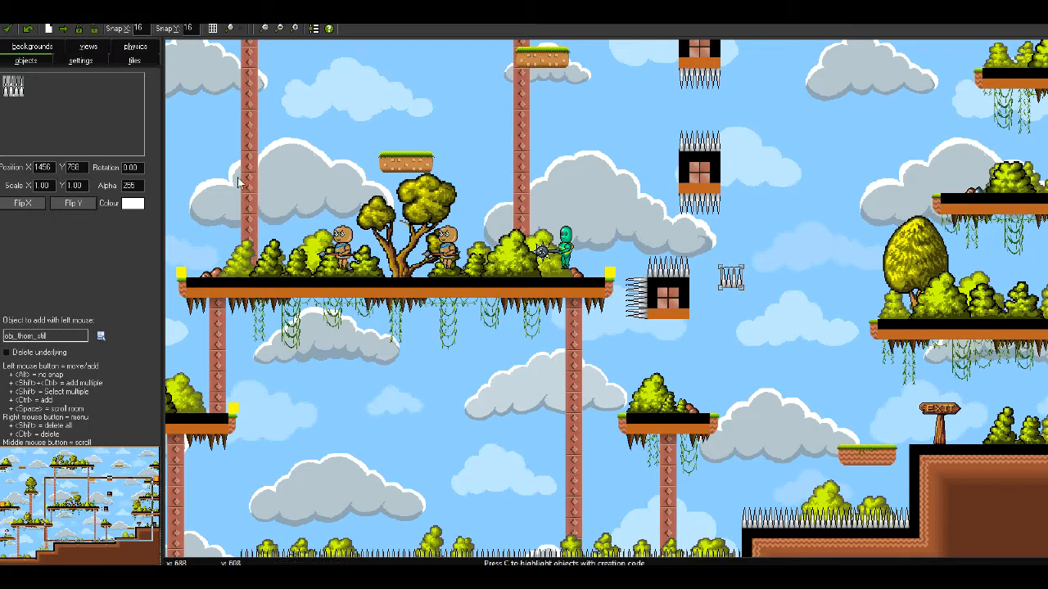
text(180)
text(270)
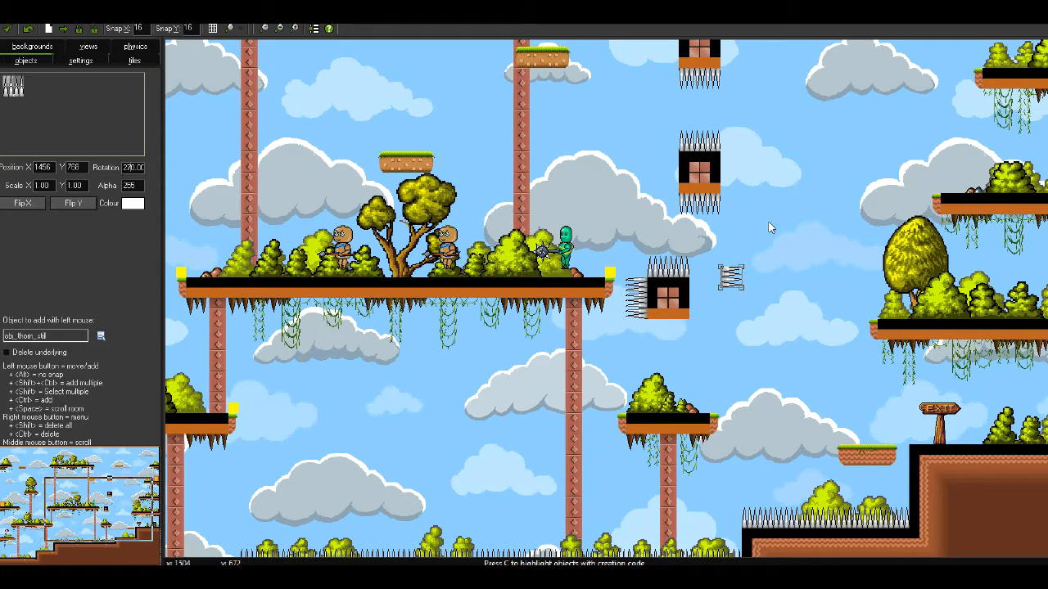
drag(731, 278, 694, 304)
key(ctrl+c)
key(ctrl+v)
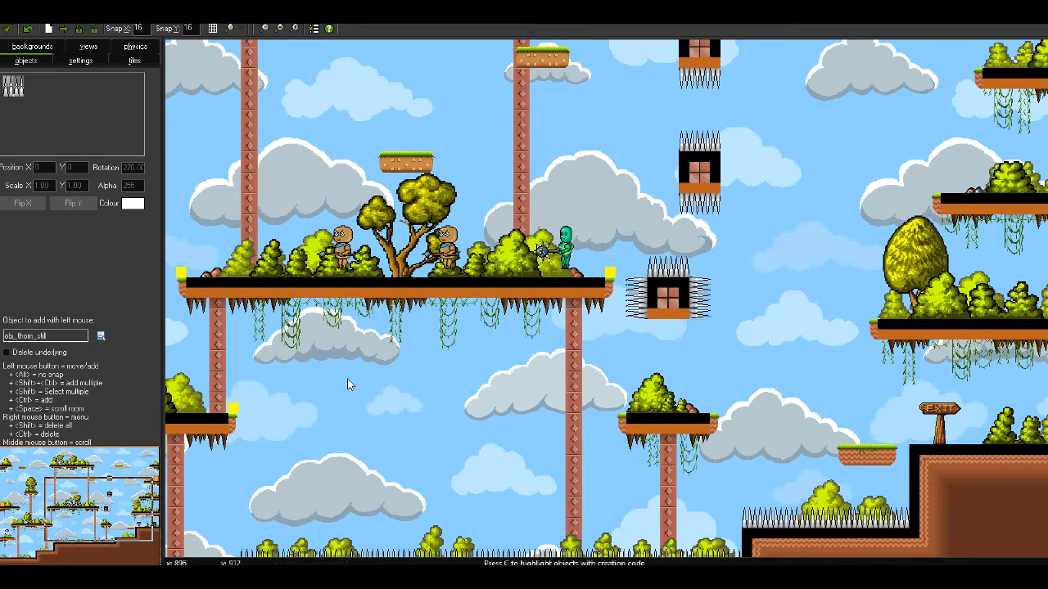
click(635, 286)
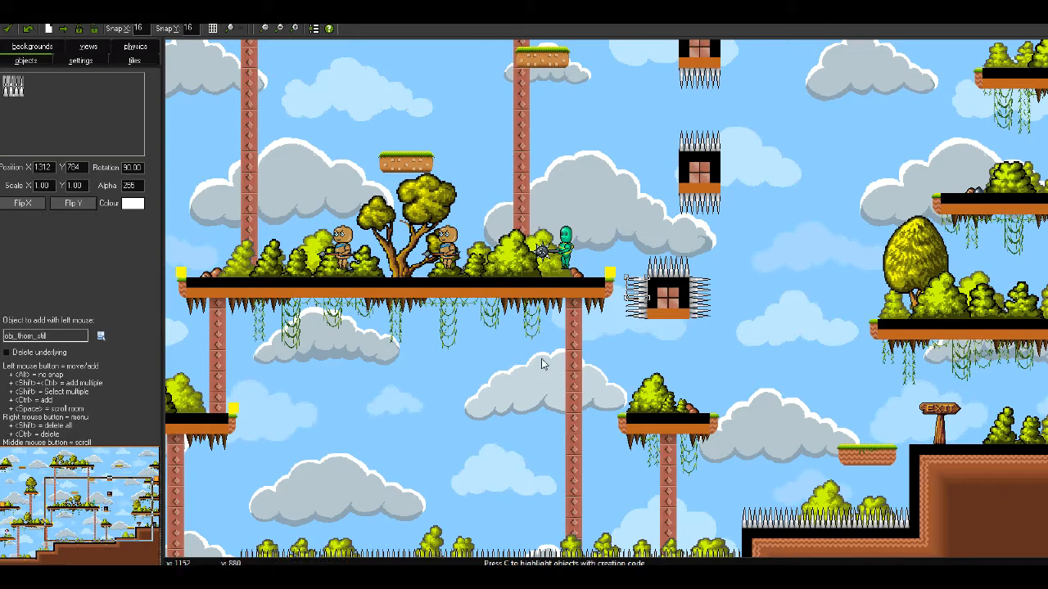
click(502, 376)
Place four obj_item_star pickups on the pink character's platform, two on each side of the character.
drag(116, 487, 116, 516)
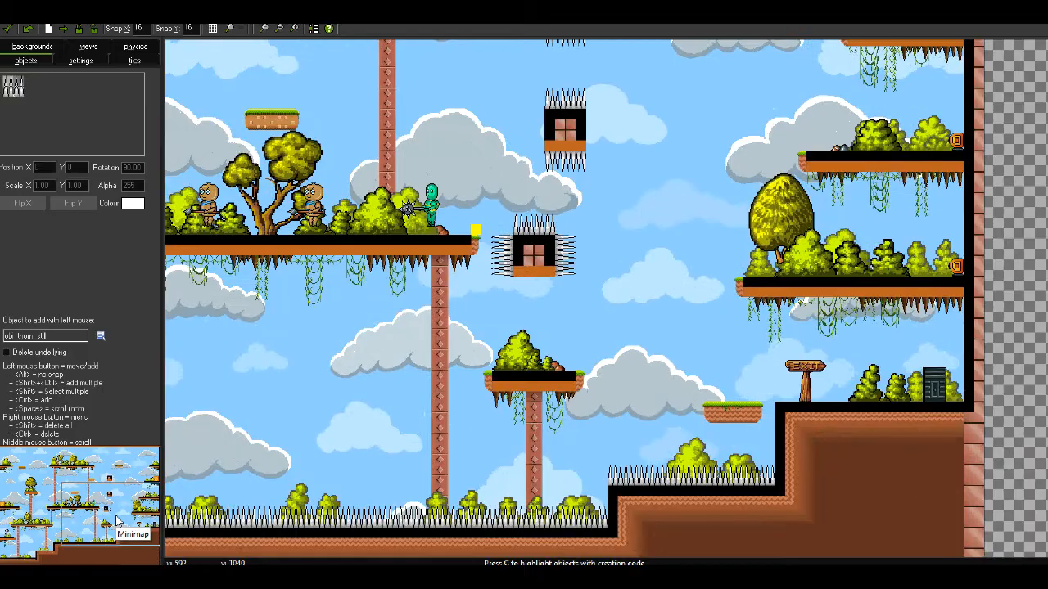
drag(116, 521, 56, 537)
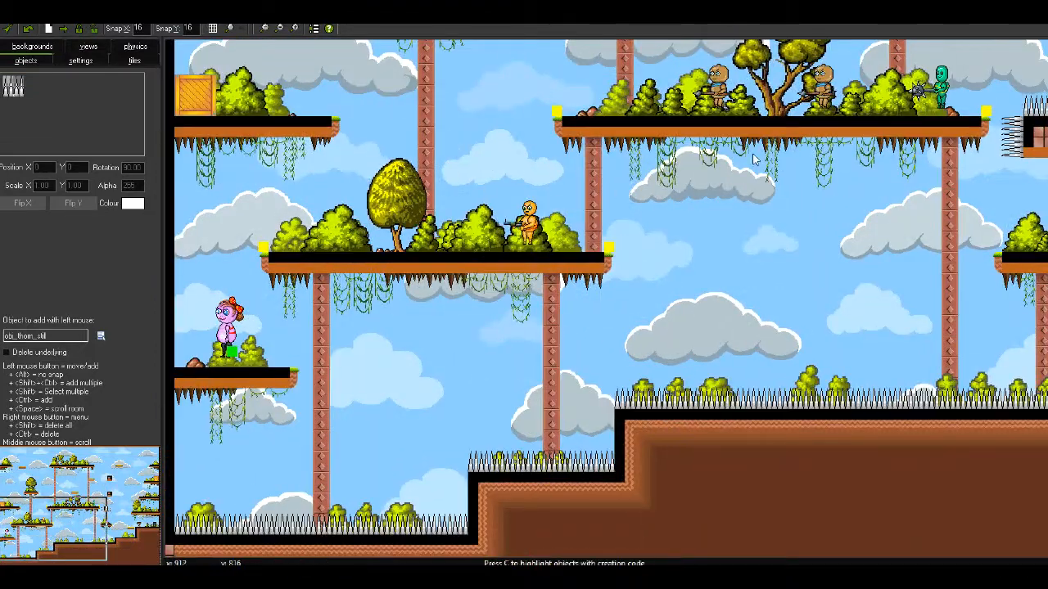
drag(103, 487, 47, 526)
click(105, 335)
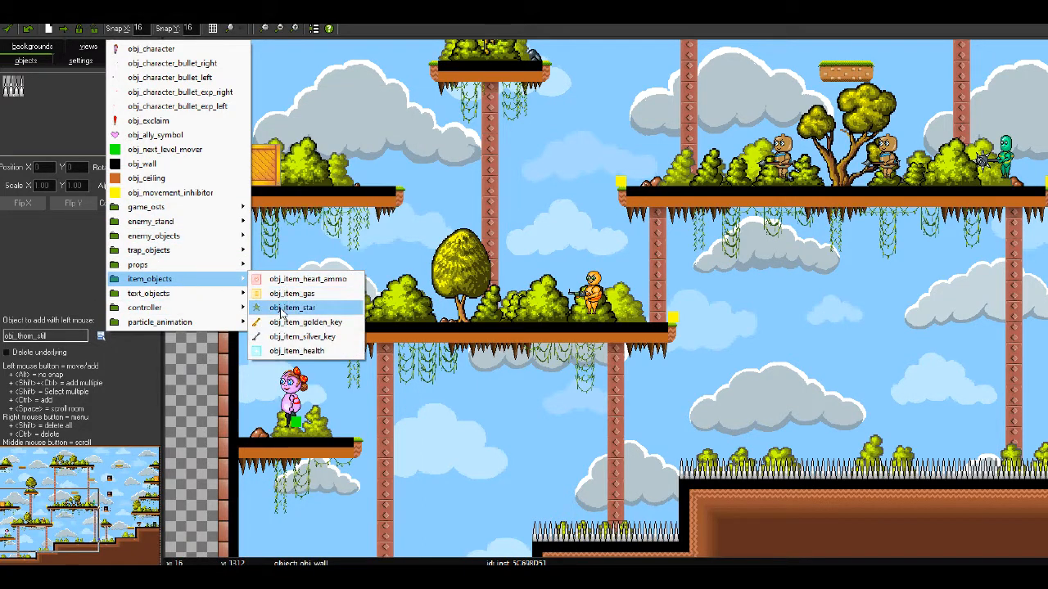
click(280, 308)
click(323, 417)
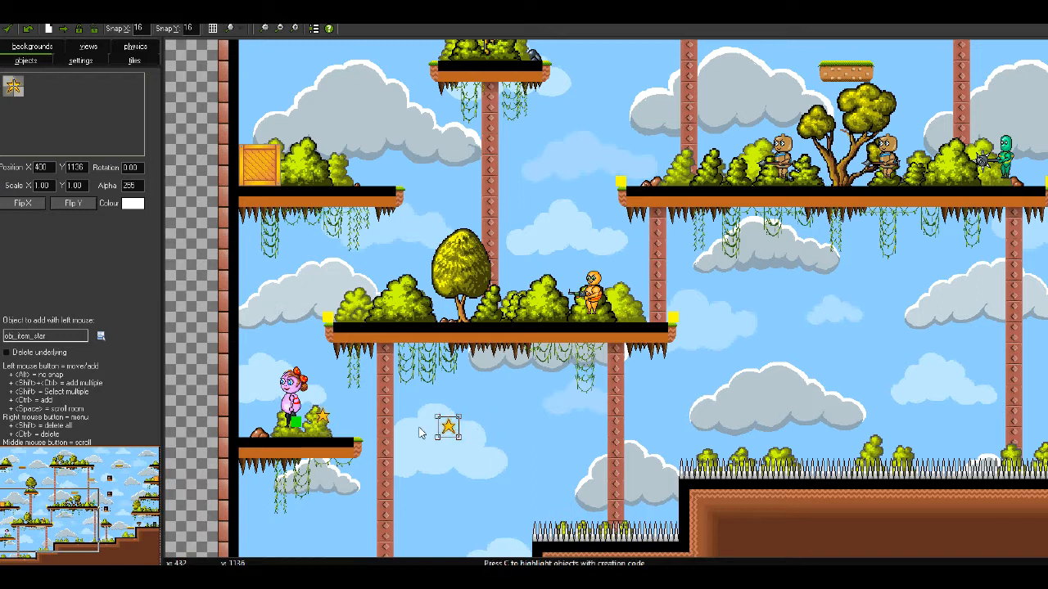
click(344, 419)
click(270, 419)
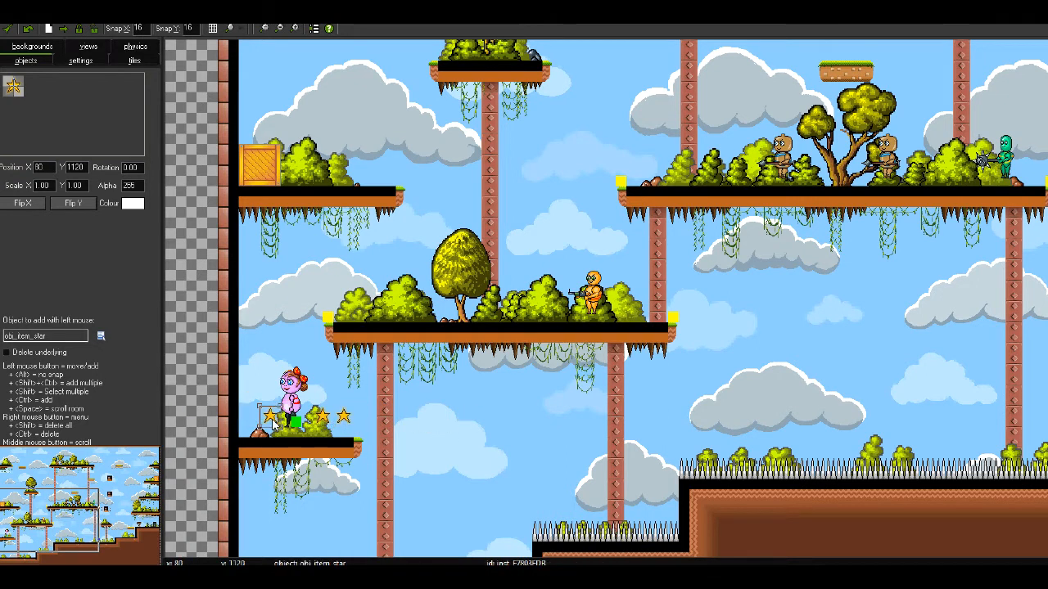
click(249, 415)
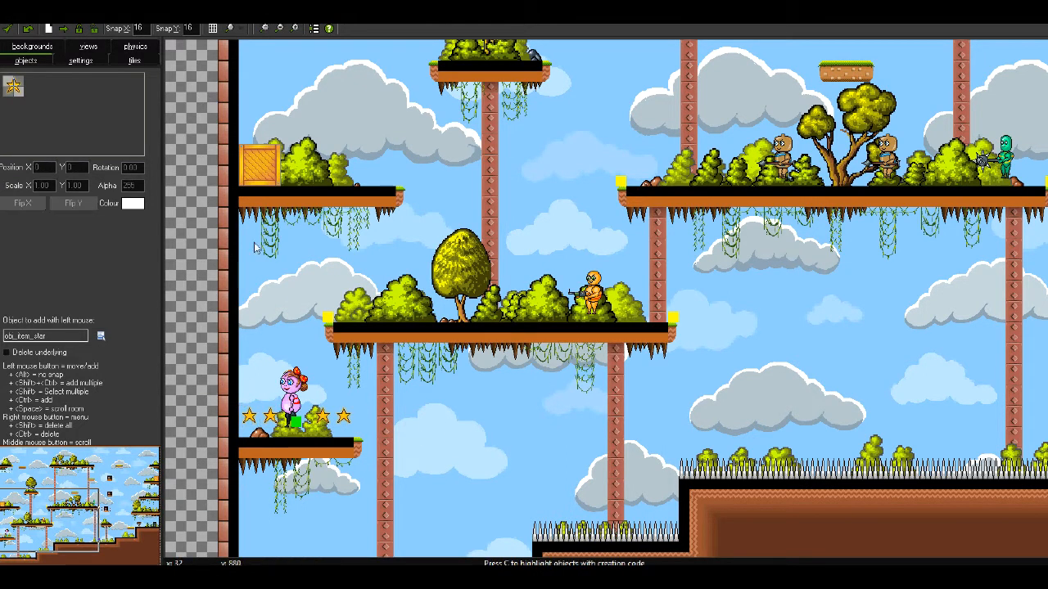
Accept the room changes and close the room editor.
drag(51, 517, 91, 521)
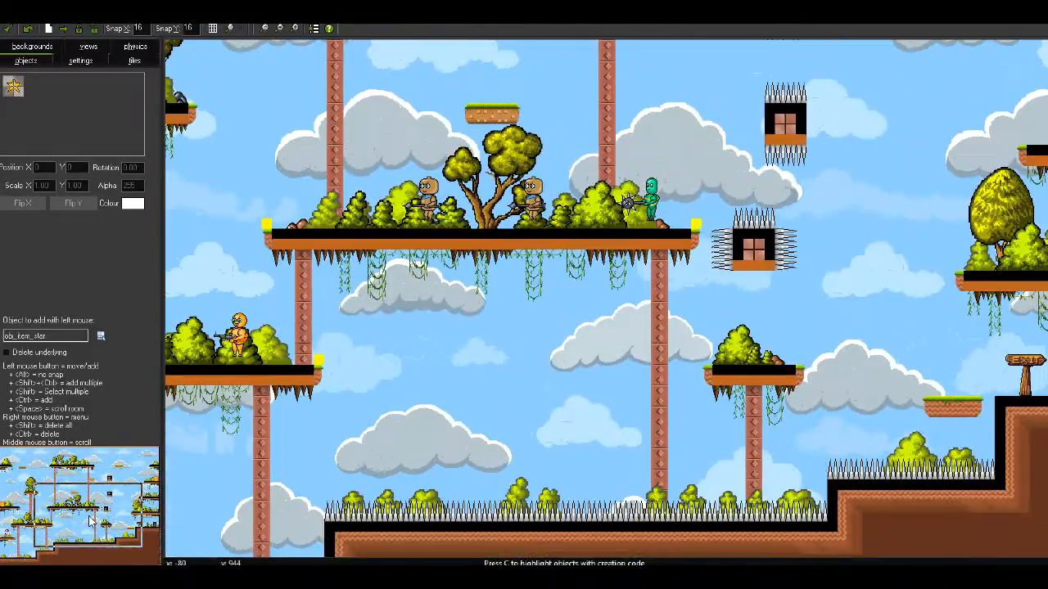
click(8, 29)
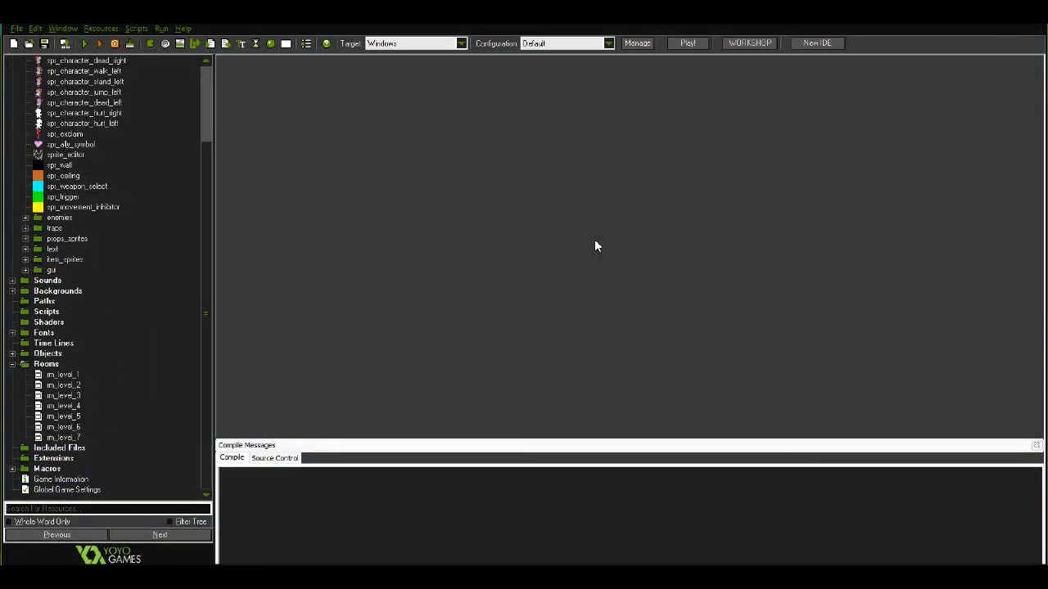